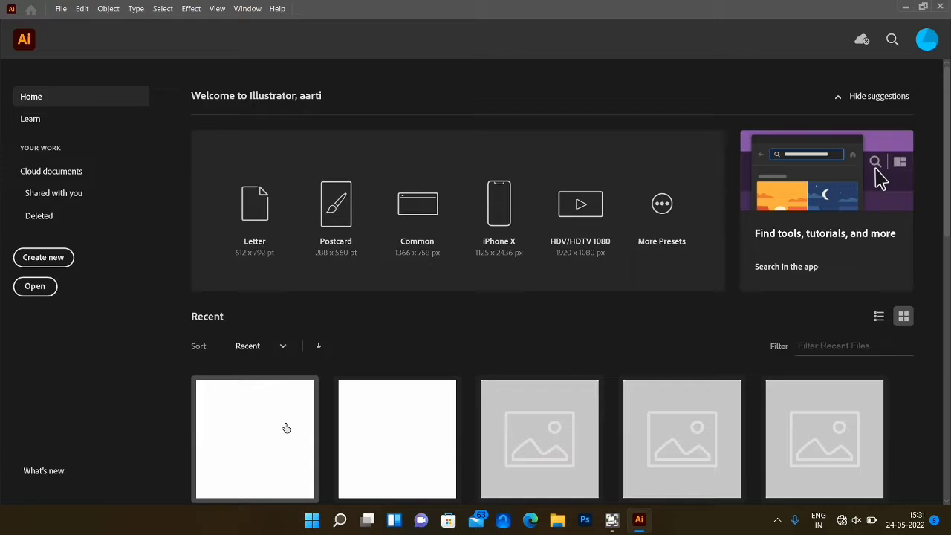
Open the recent file templates ai.ai.
scroll(286, 428, "down", 1)
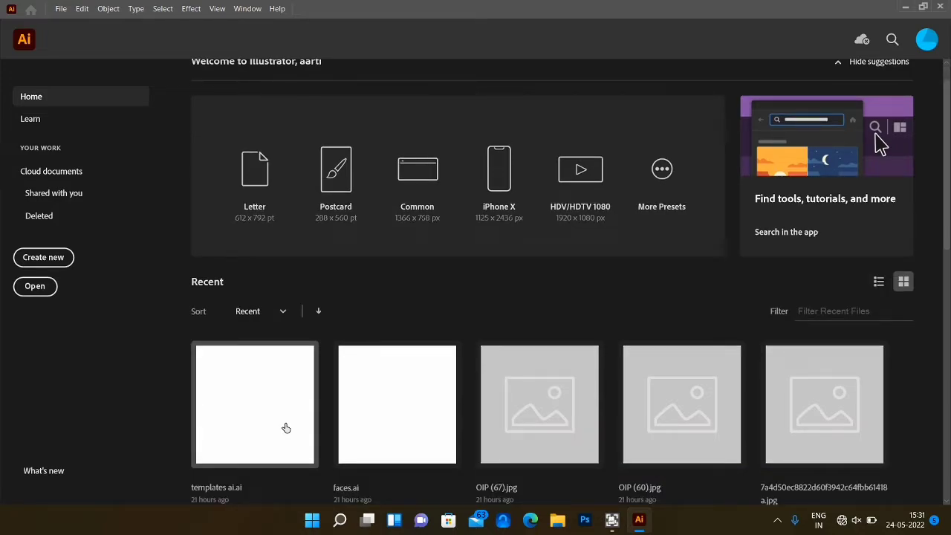
left_click(287, 428)
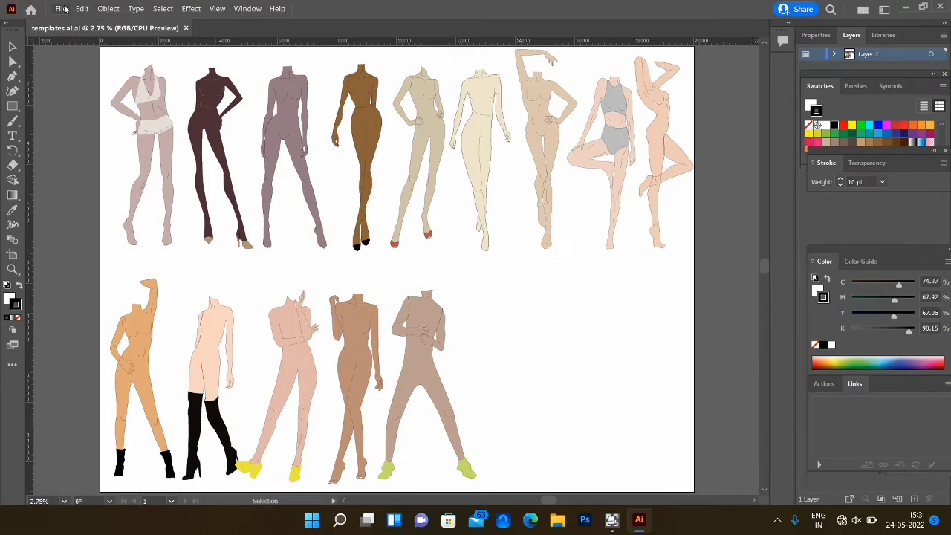
Open the denim outfit reference image 281f531817a19e8eb121ee83e273d847 from the illustration elements folder.
left_click(61, 8)
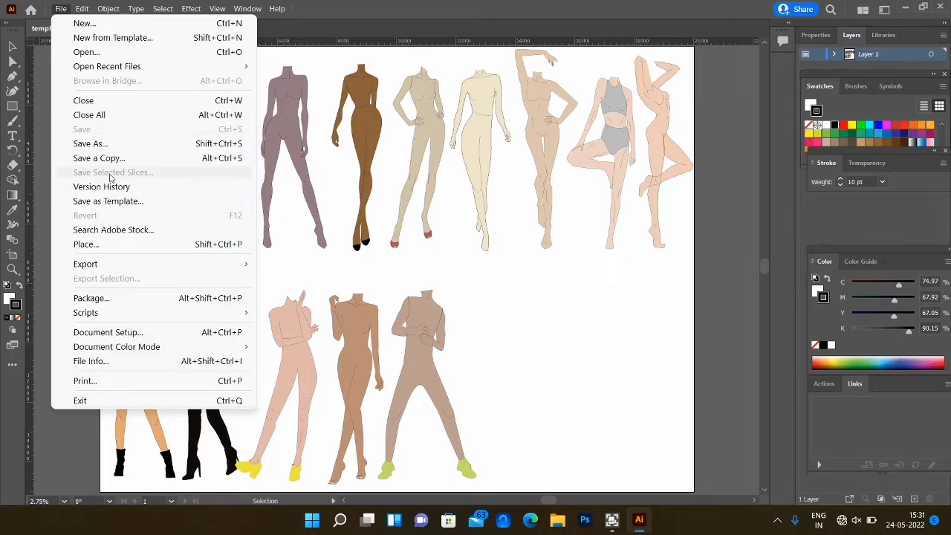
mouse_move(151, 66)
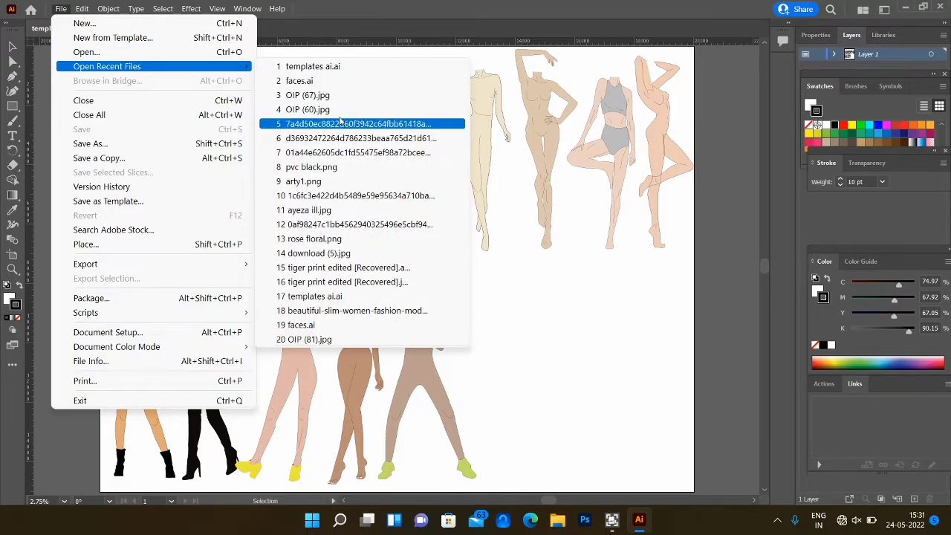
left_click(85, 52)
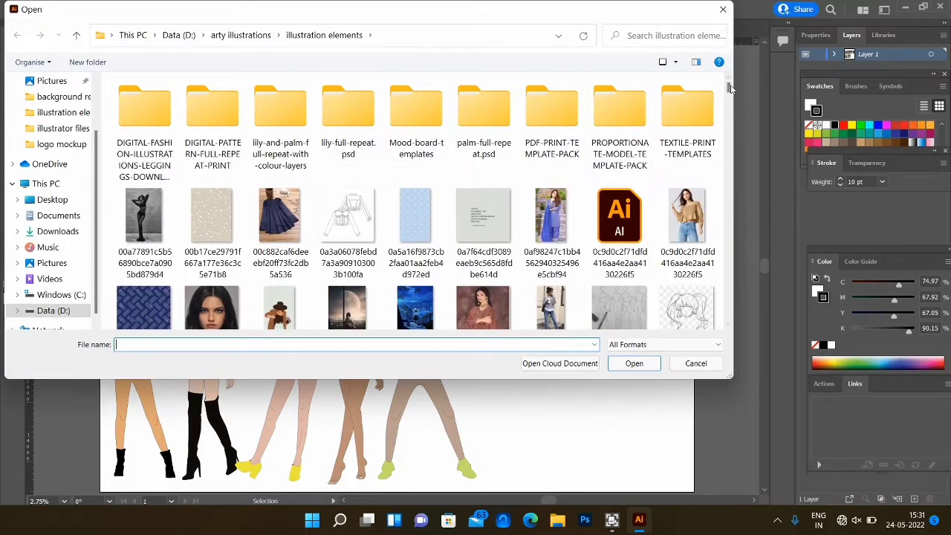
left_click_drag(730, 88, 732, 118)
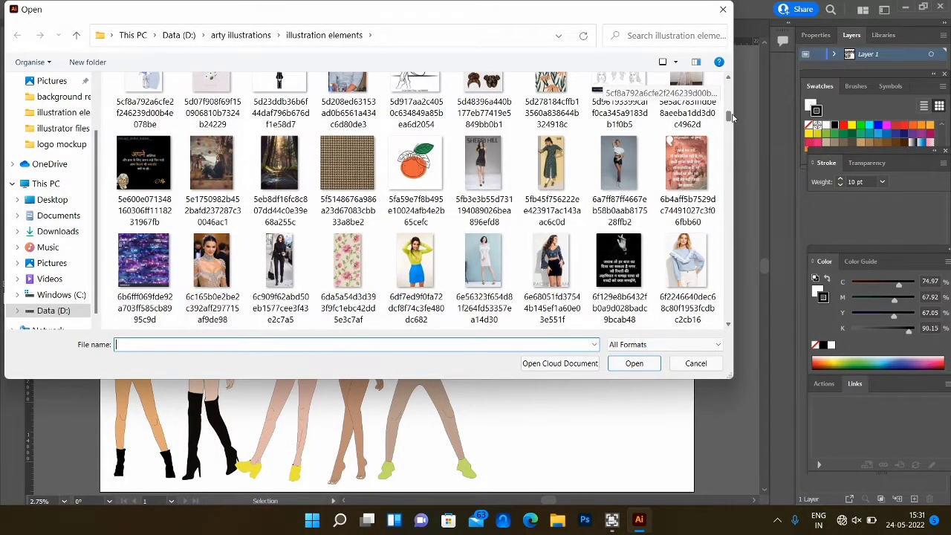
left_click_drag(732, 117, 734, 120)
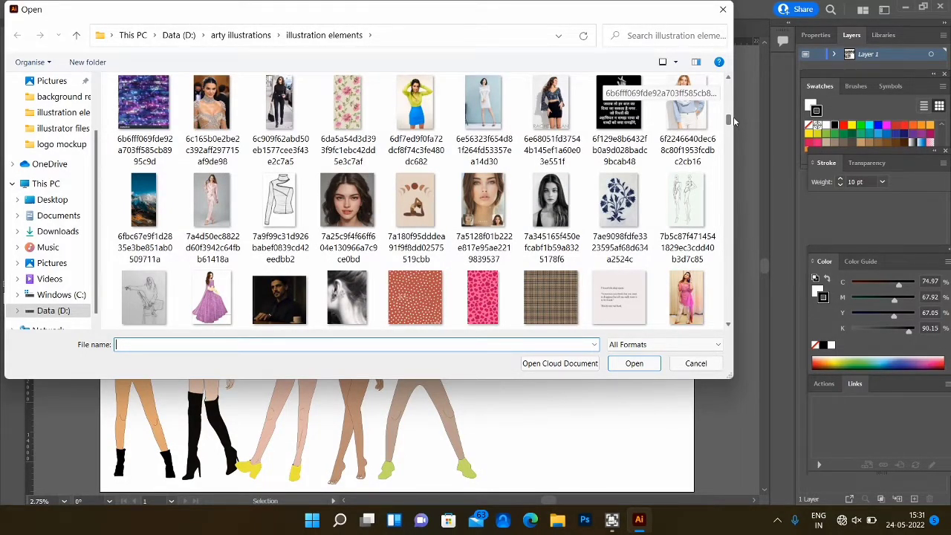
left_click_drag(733, 117, 736, 140)
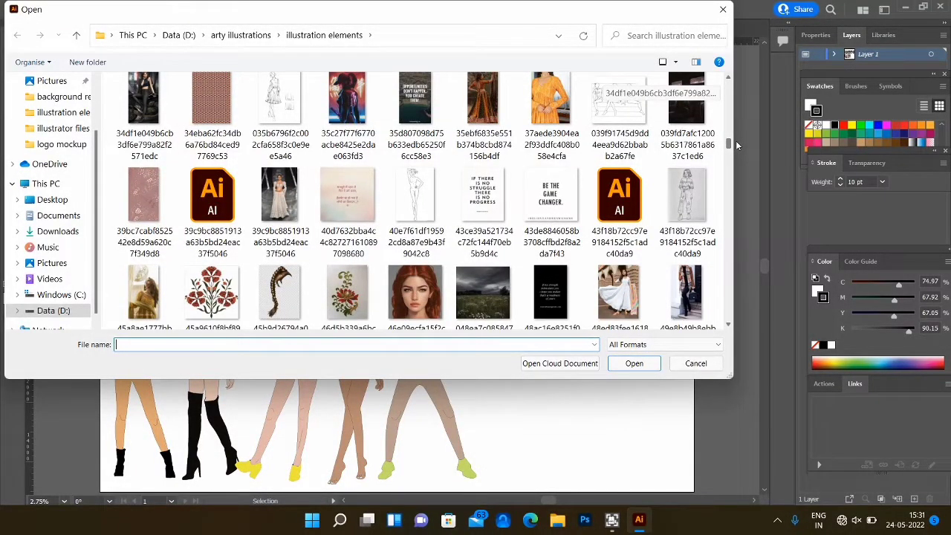
left_click_drag(736, 141, 734, 156)
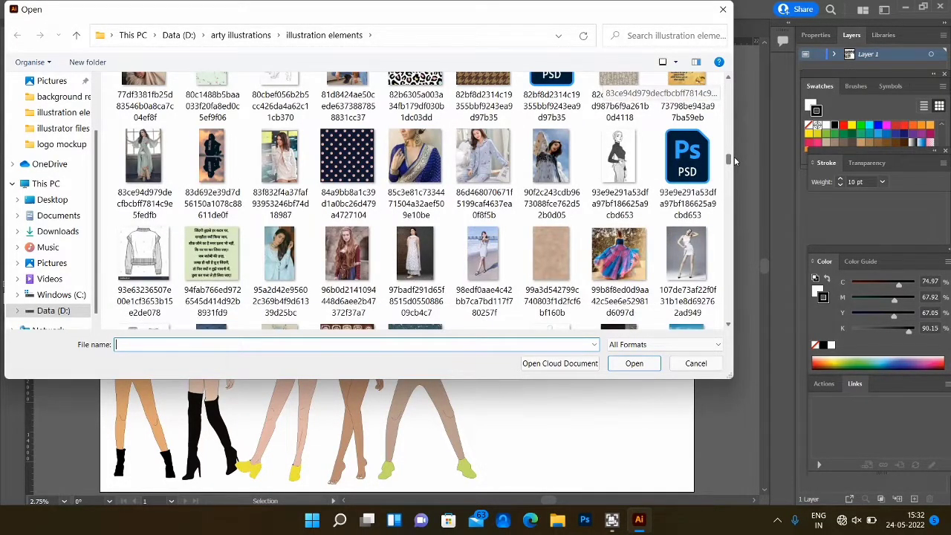
left_click_drag(734, 157, 734, 158)
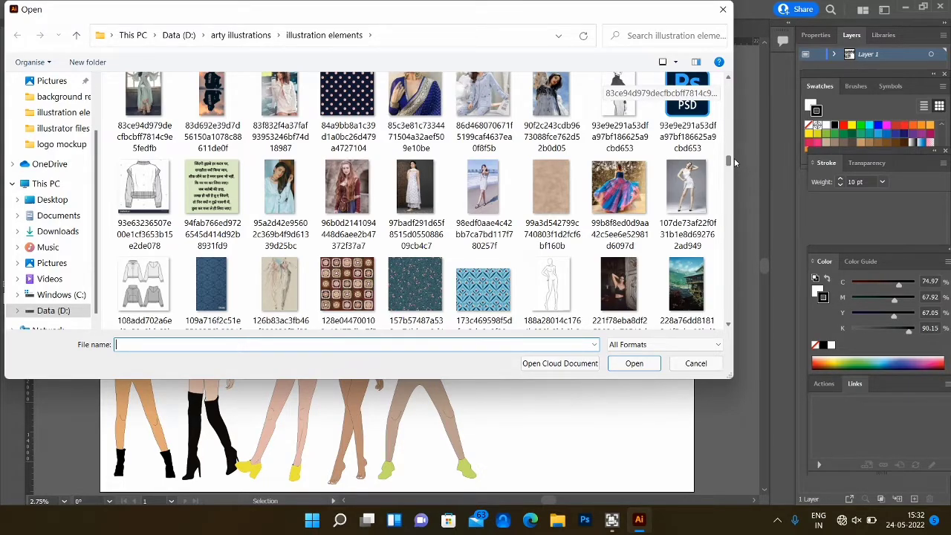
left_click_drag(734, 158, 735, 162)
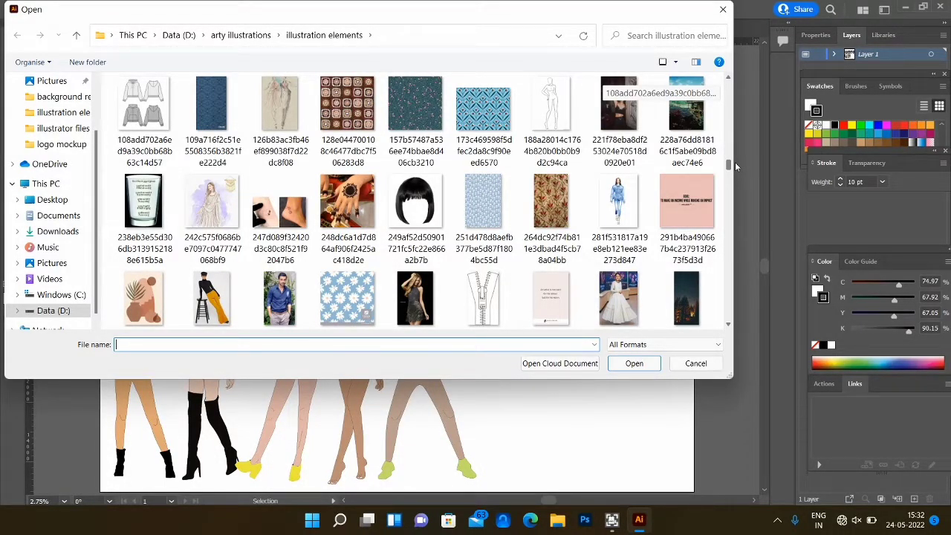
left_click(631, 217)
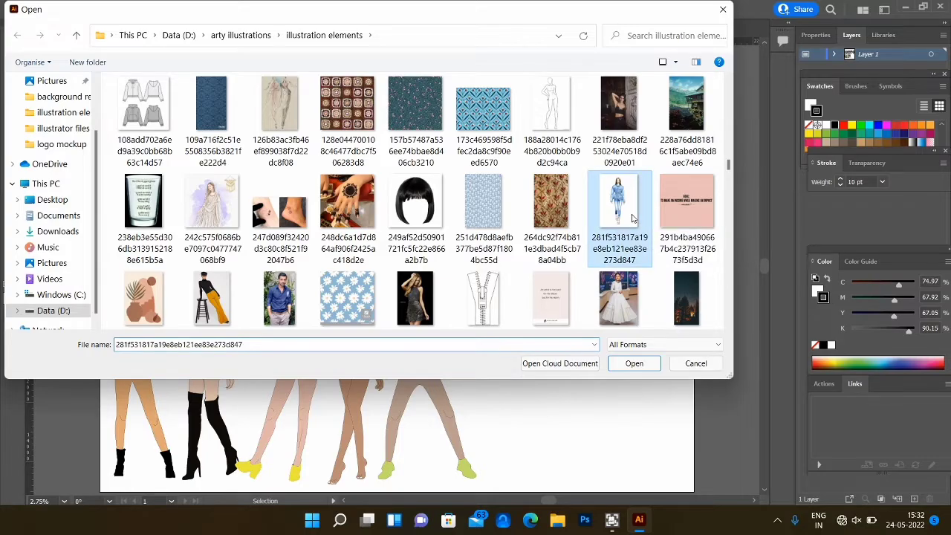
left_click(628, 364)
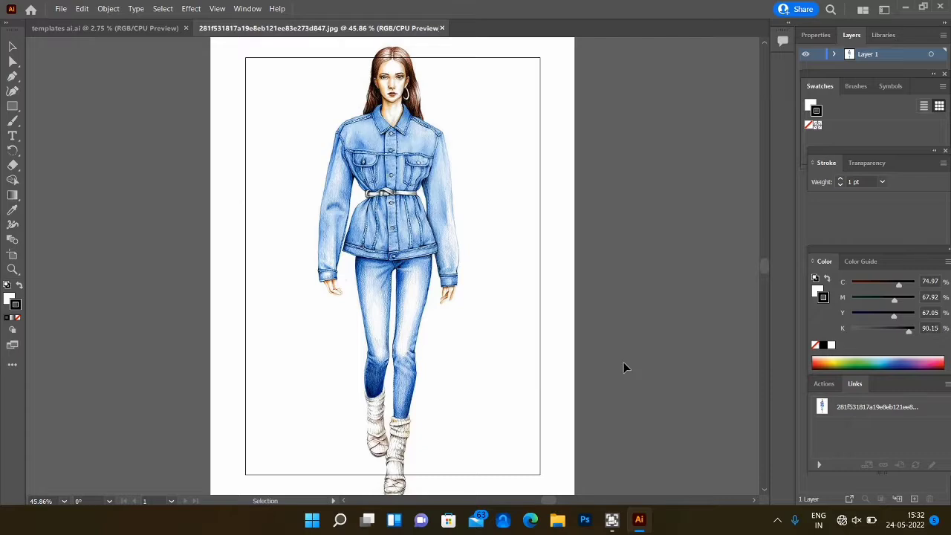
Scale down the fashion figure image and reposition it so the whole figure fits centred on the artboard.
left_click(507, 299)
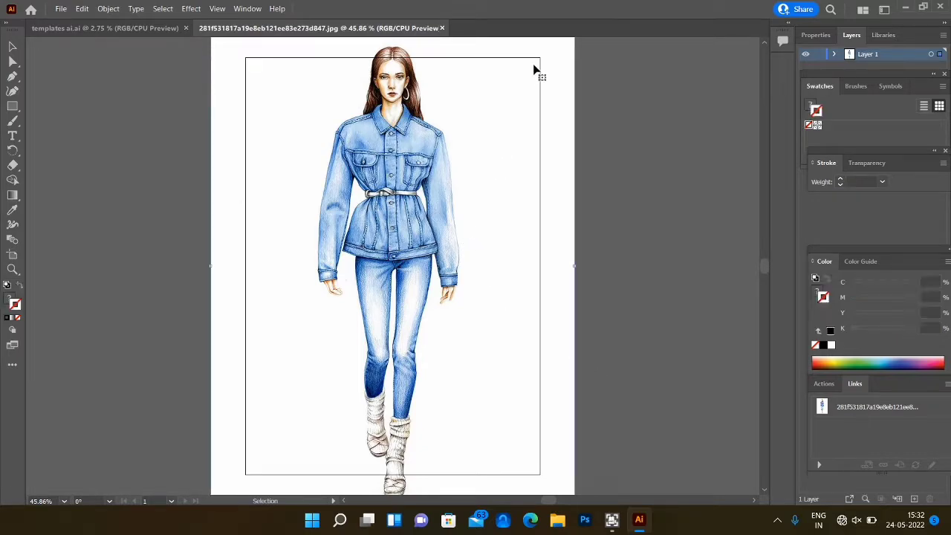
left_click_drag(576, 47, 524, 78)
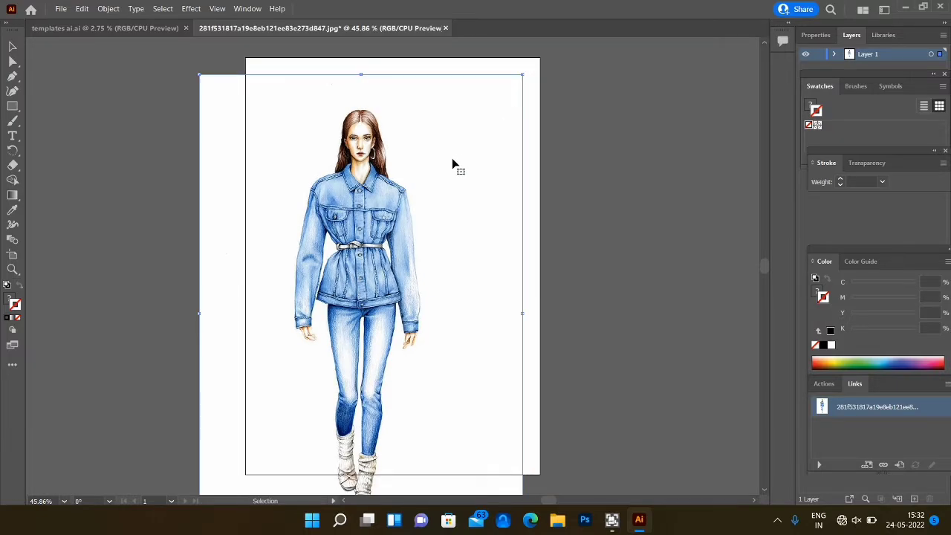
left_click_drag(453, 161, 469, 138)
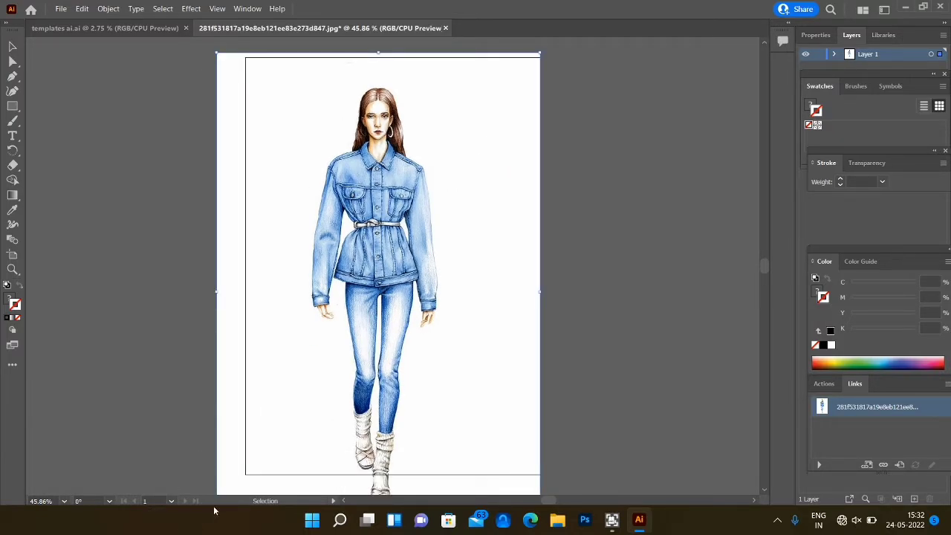
left_click_drag(538, 52, 497, 100)
left_click_drag(404, 197, 432, 154)
left_click(671, 224)
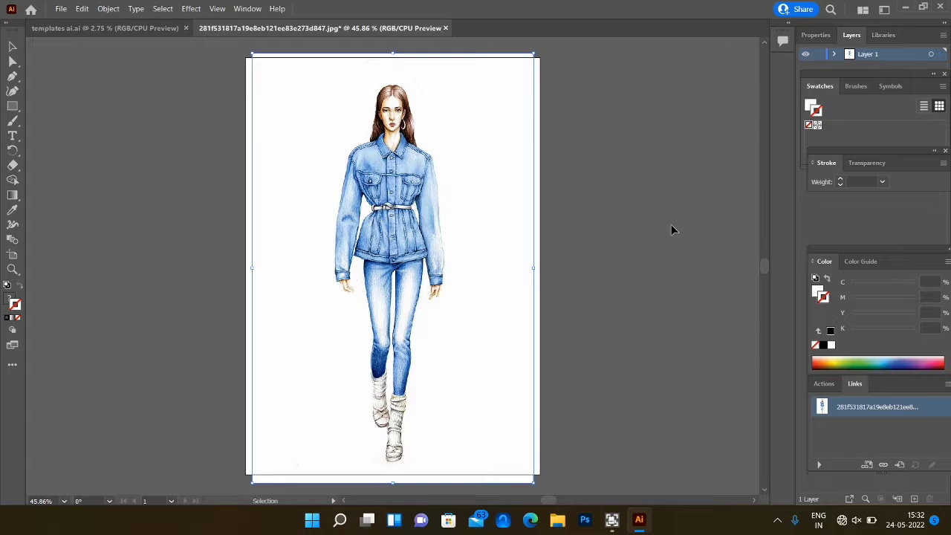
Turn Layer 1 into a template layer with its images dimmed to 50%.
double_click(851, 57)
left_click(445, 254)
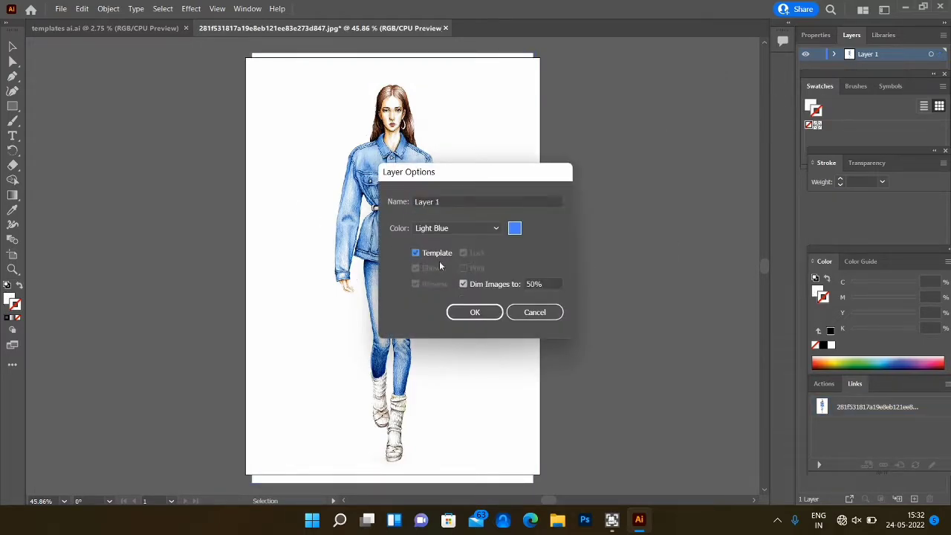
left_click(470, 313)
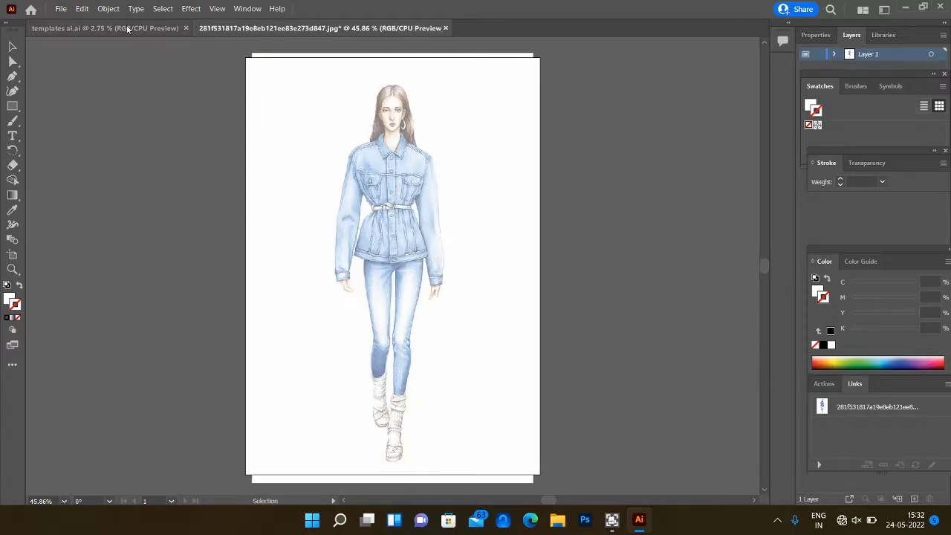
Lock the dimmed reference image in place on the artboard.
left_click(462, 110)
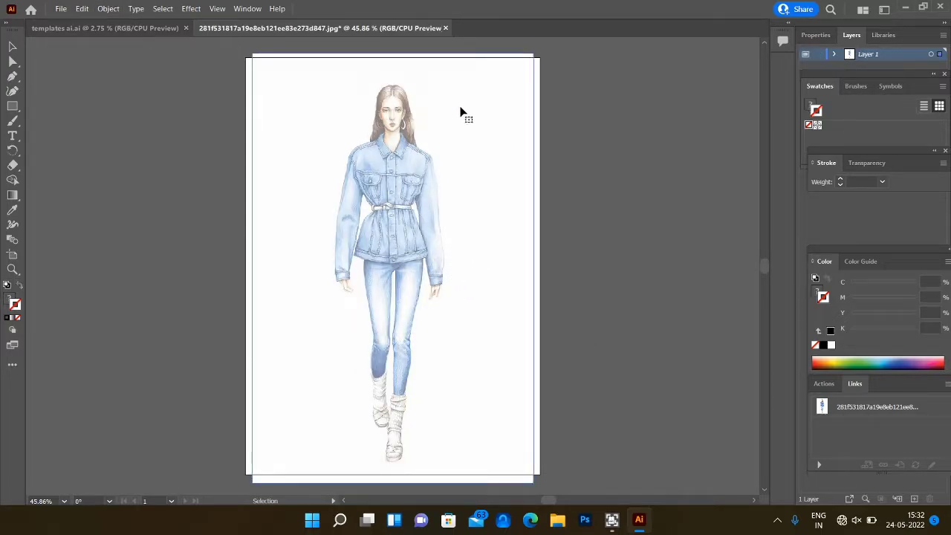
left_click(108, 8)
mouse_move(172, 86)
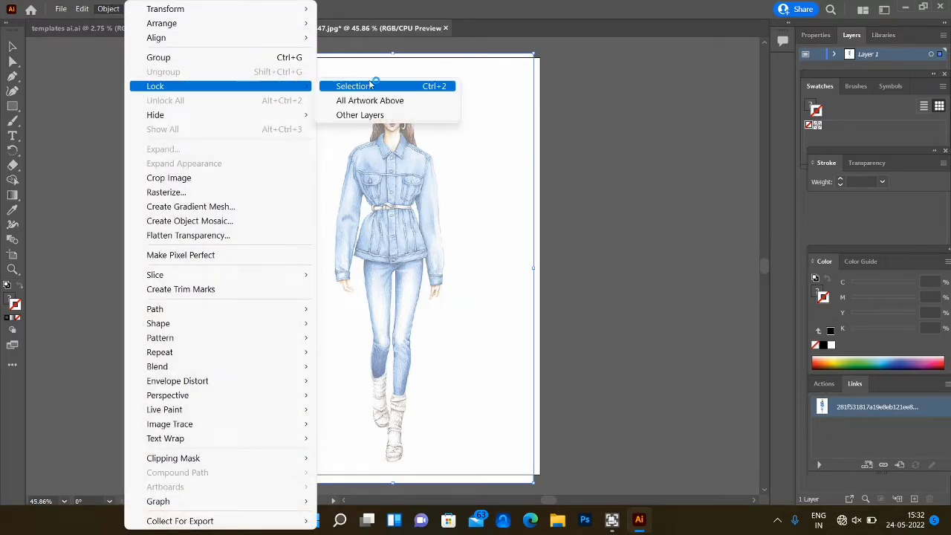
left_click(374, 87)
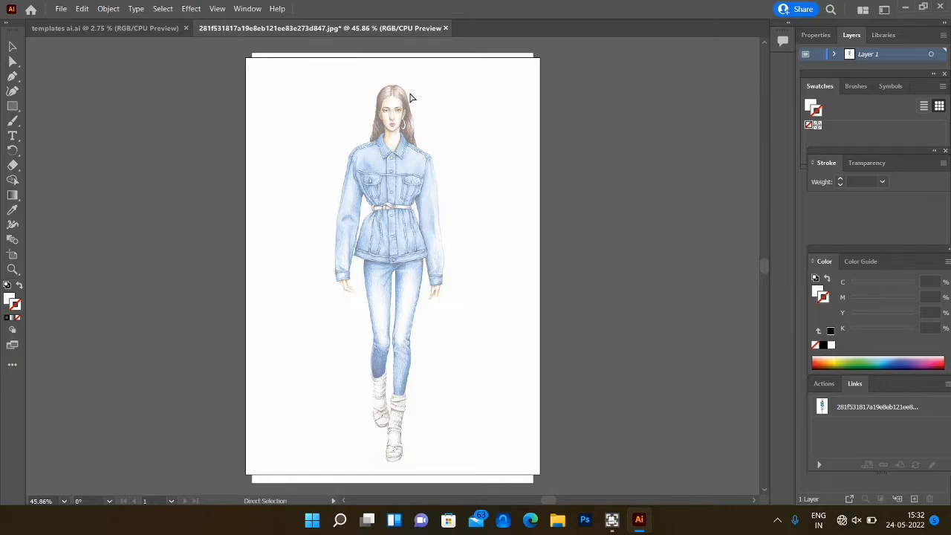
Set up the Pen tool with no fill and a black stroke for tracing the jacket.
key("ctrl+equal")
key("ctrl+equal")
key("ctrl+equal")
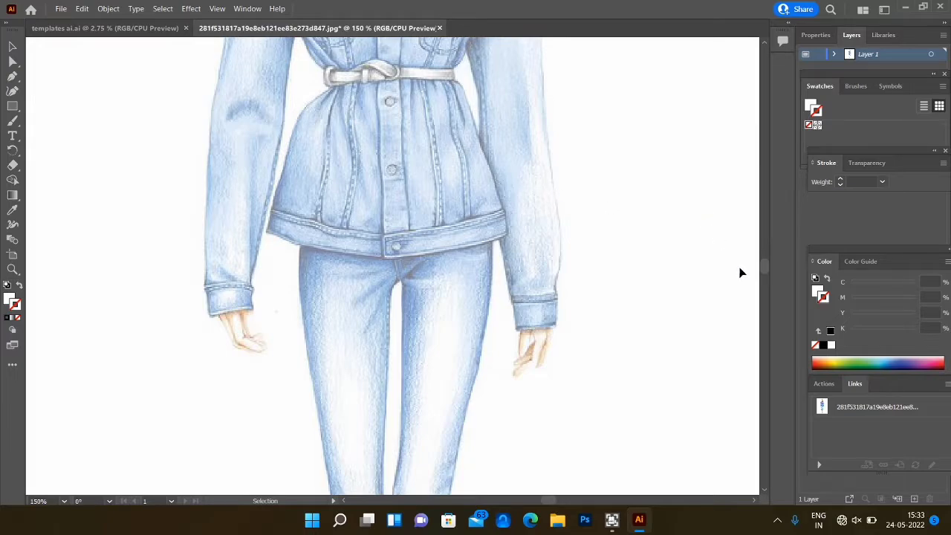
left_click_drag(767, 265, 762, 259)
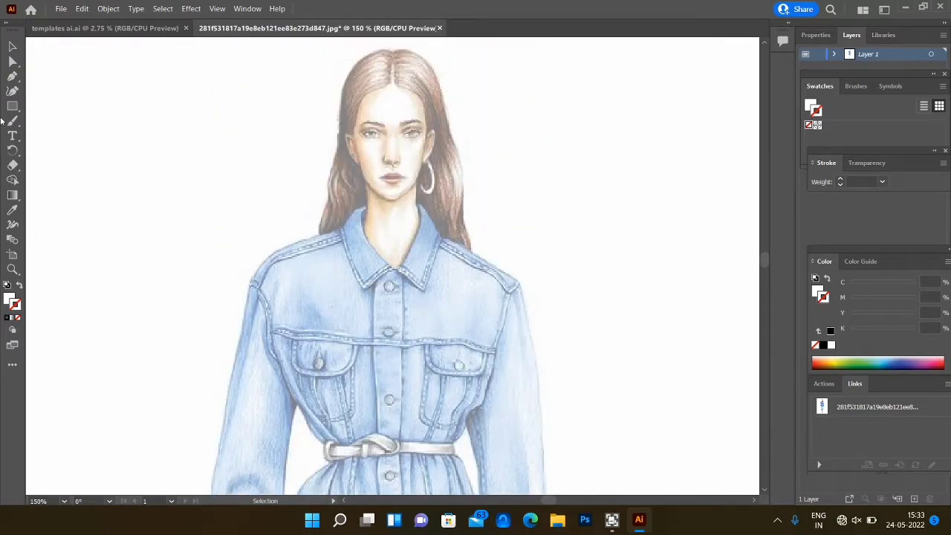
left_click(13, 78)
left_click(9, 300)
left_click(20, 318)
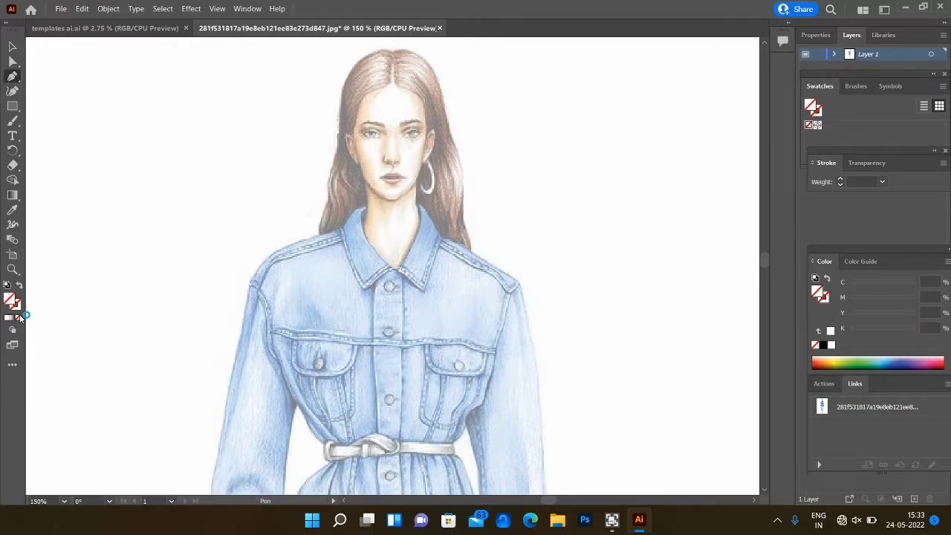
left_click(19, 308)
left_click(823, 346)
Trace the left half of the jacket collar as a closed Pen path.
left_click(364, 211)
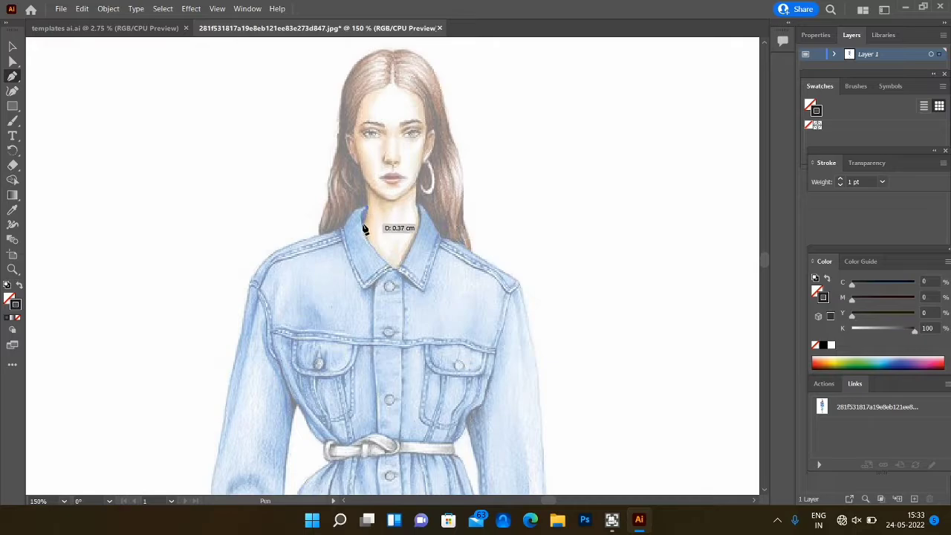
left_click(391, 271)
left_click(365, 289)
left_click(343, 243)
left_click(341, 232)
left_click(364, 209)
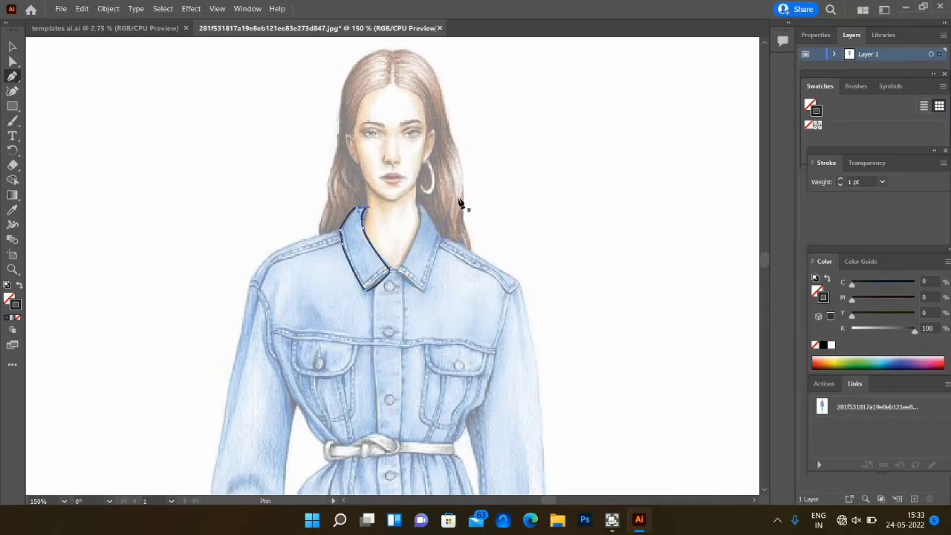
Trace the right half of the jacket collar as a closed Pen path.
left_click(396, 269)
left_click(419, 205)
left_click(443, 238)
left_click(422, 288)
left_click(397, 269)
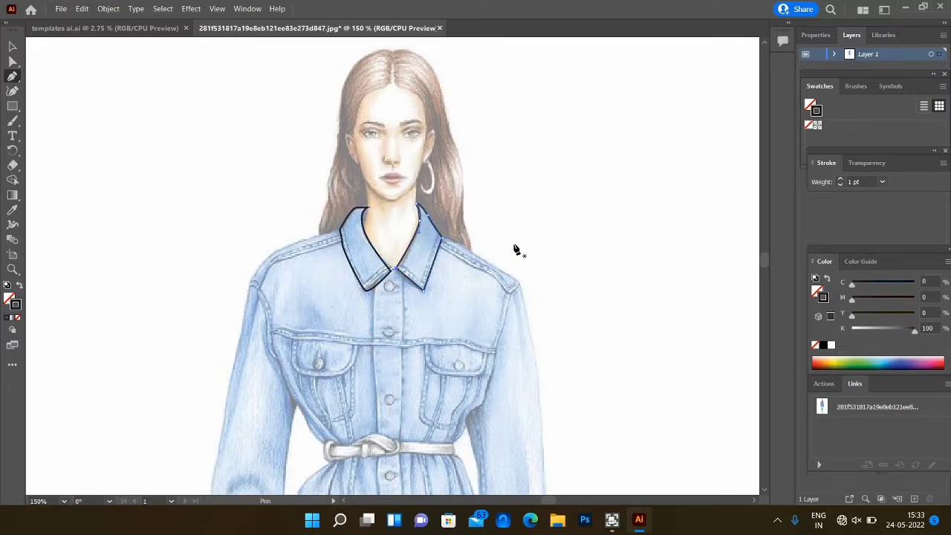
Outline the upper button placket section from the collar down to the chest yoke seam.
scroll(751, 267, "down", 5)
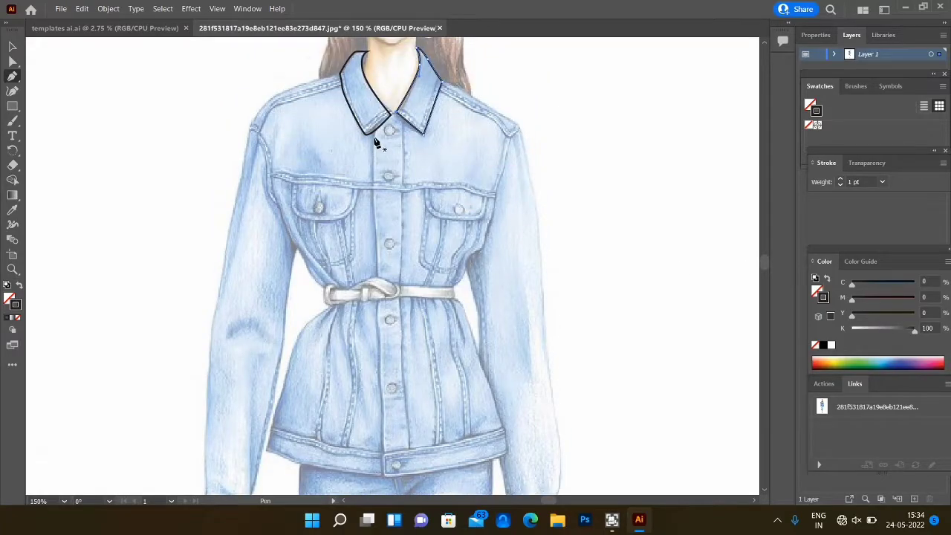
left_click(374, 133)
left_click(374, 182)
left_click(403, 182)
left_click(403, 118)
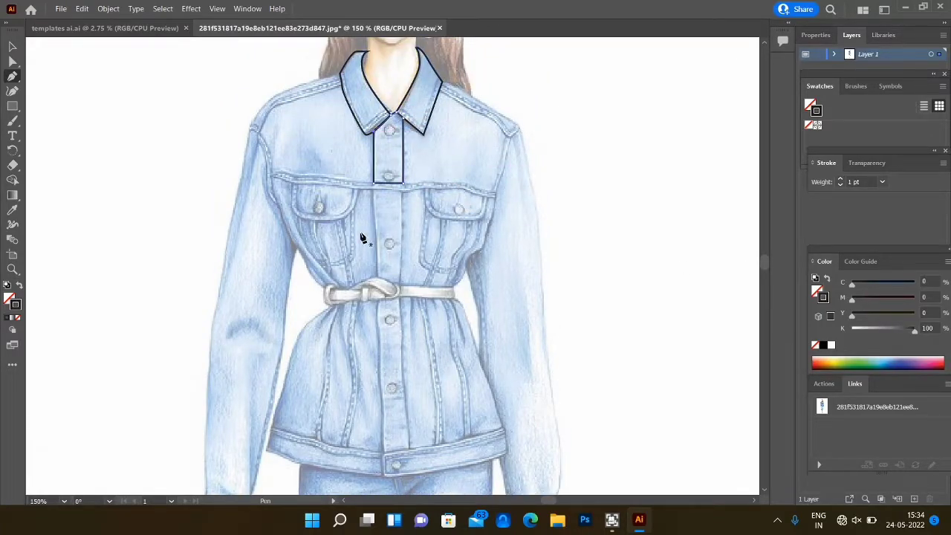
Outline the middle button placket section from the yoke seam down to the belt.
left_click(374, 187)
left_click(402, 188)
left_click(400, 283)
left_click(377, 280)
left_click(374, 187)
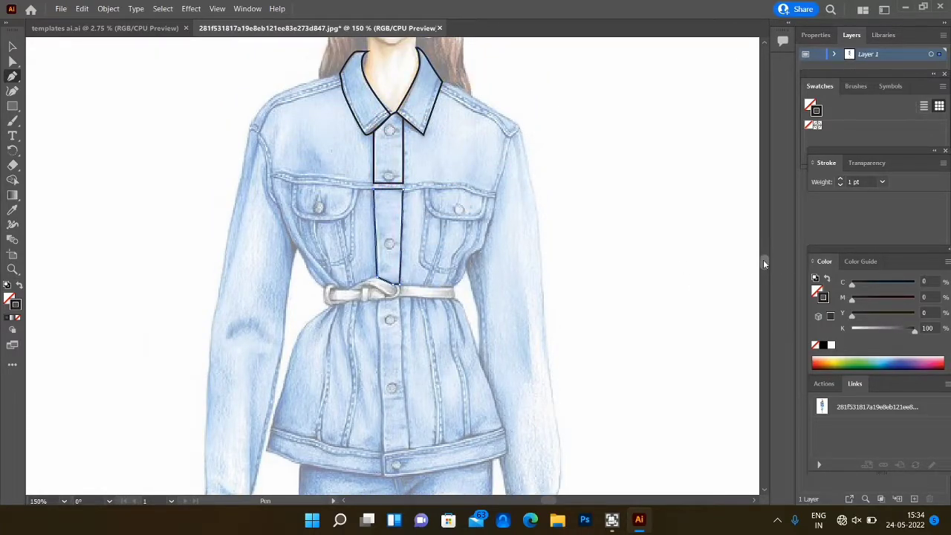
Outline the lower button placket section from below the belt to the jacket's hem band.
scroll(764, 263, "down", 3)
left_click(402, 202)
left_click(407, 340)
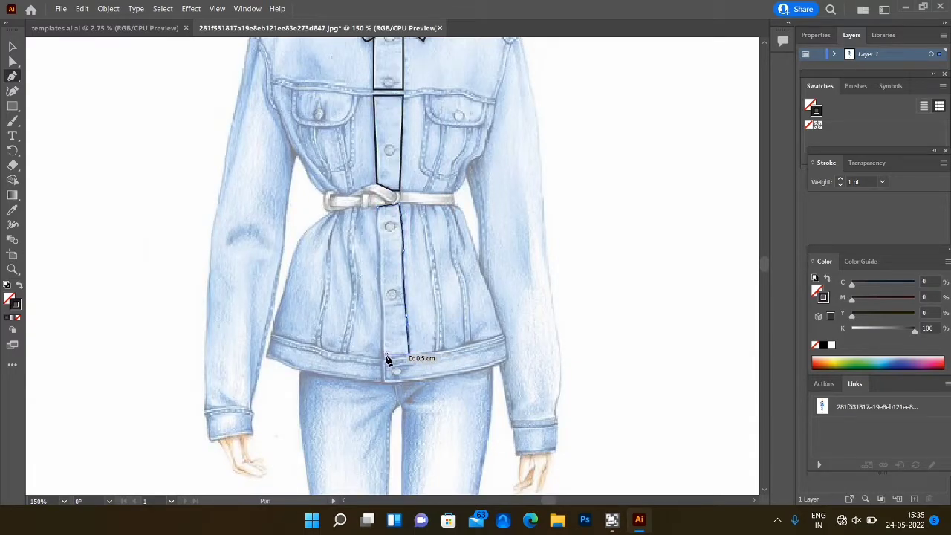
left_click(387, 360)
left_click(377, 207)
left_click(401, 203)
Outline the left chest yoke panel from the collar over the shoulder, down the armhole and along the yoke seam to the placket.
scroll(752, 255, "up", 2)
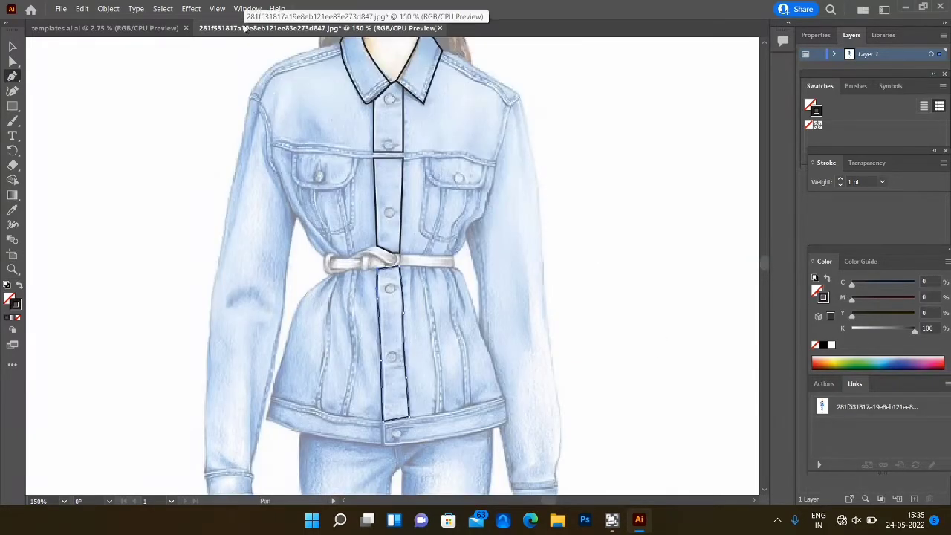
scroll(339, 46, "up", 1)
left_click(339, 71)
left_click(251, 120)
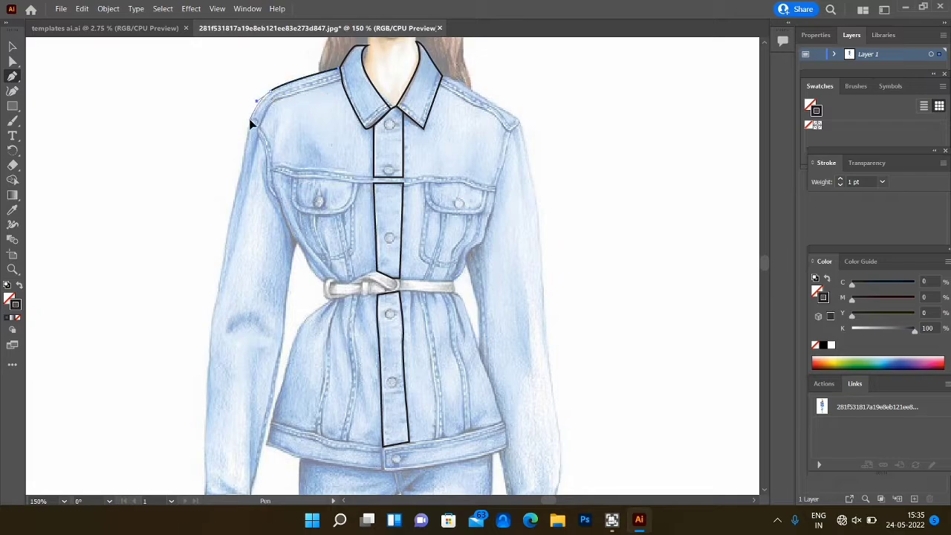
left_click(272, 165)
left_click(373, 177)
left_click(370, 128)
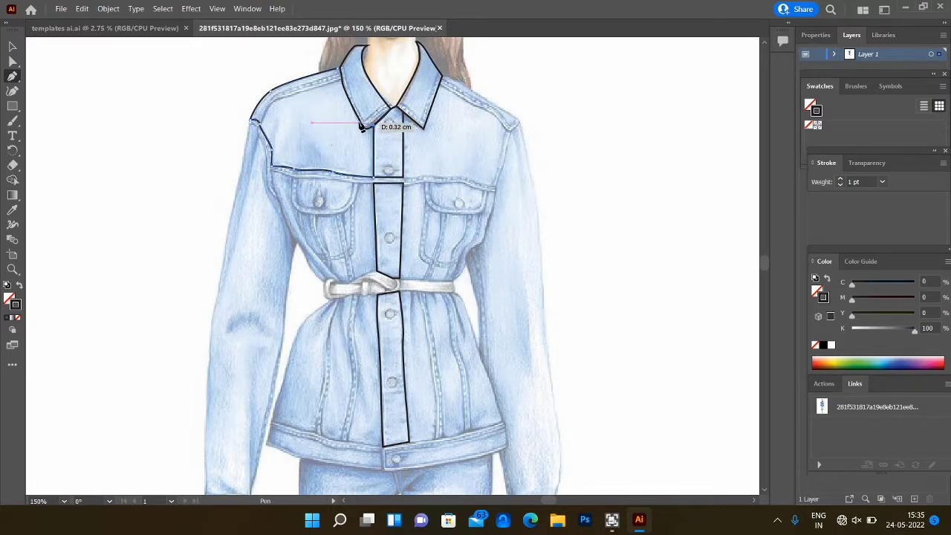
left_click(340, 71)
Outline the right chest yoke panel from the placket along the yoke seam, up the armhole and shoulder to the collar.
left_click(405, 179)
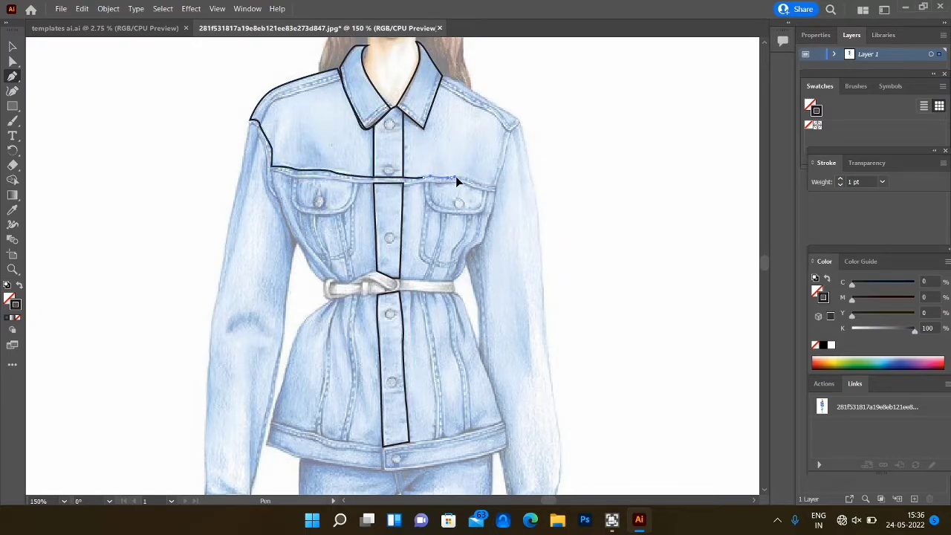
left_click(497, 186)
left_click(520, 124)
left_click(441, 79)
left_click(424, 127)
left_click(405, 179)
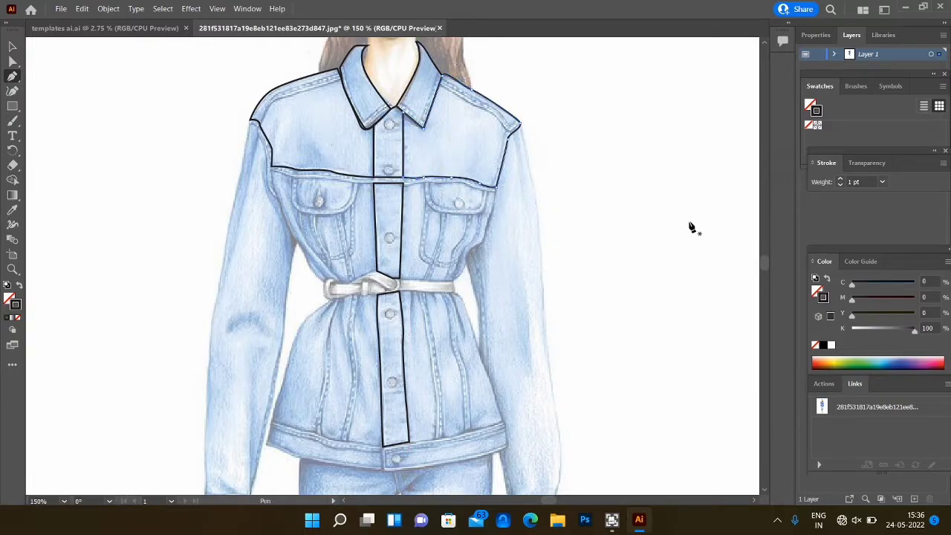
Trace the left bodice panel between the yoke seam and the belt as a closed path.
left_click(271, 172)
left_click_drag(327, 177, 346, 182)
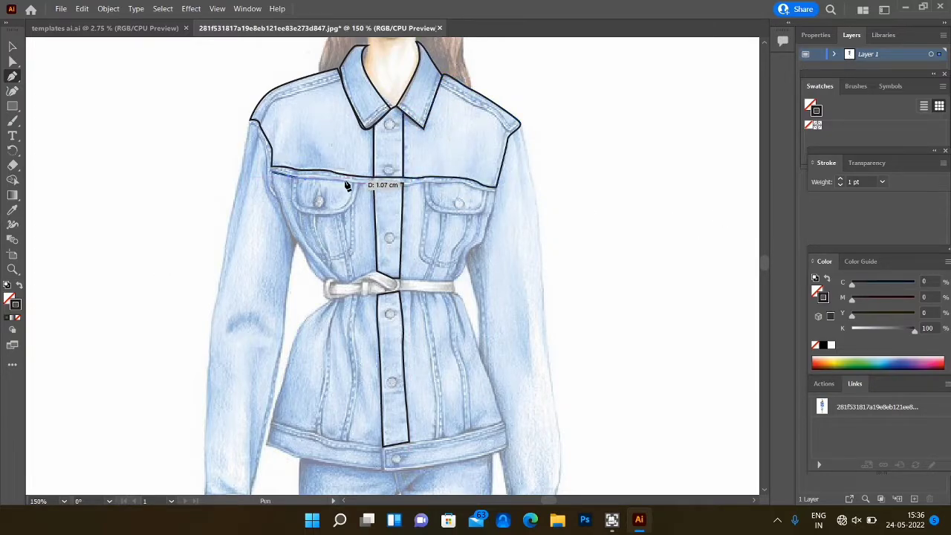
left_click(374, 183)
left_click(377, 272)
left_click(349, 283)
left_click(328, 281)
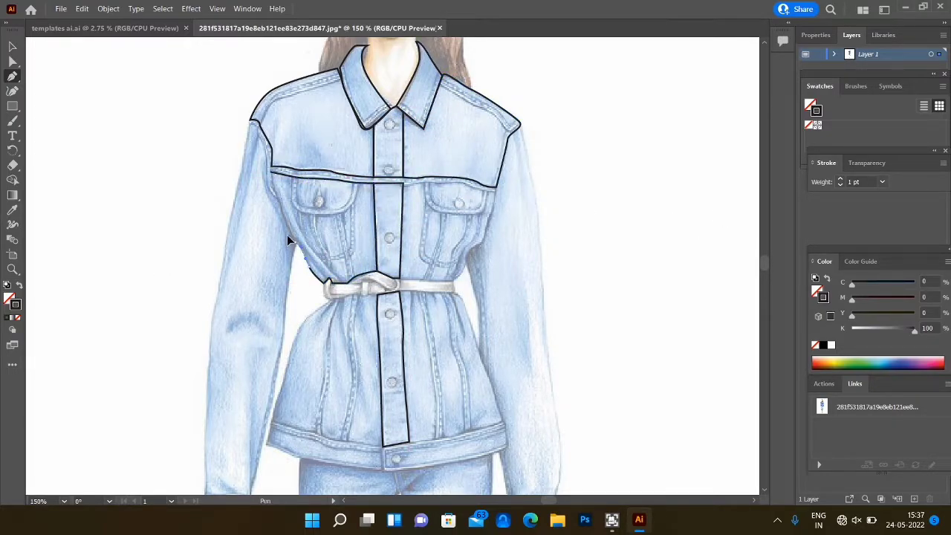
left_click(271, 173)
Trace the right bodice panel between the belt and the yoke seam as a closed path.
left_click(455, 284)
left_click_drag(494, 195, 496, 198)
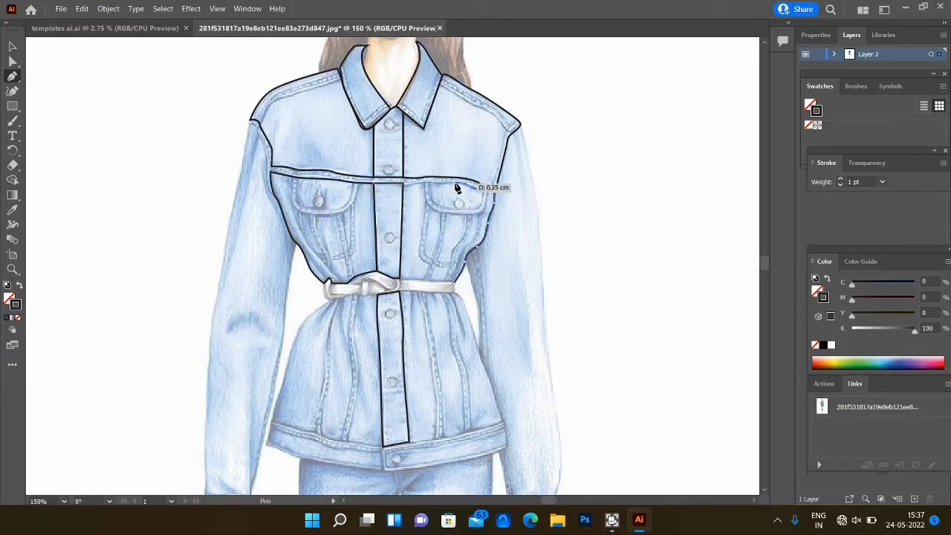
left_click(403, 182)
left_click(402, 281)
left_click(455, 285)
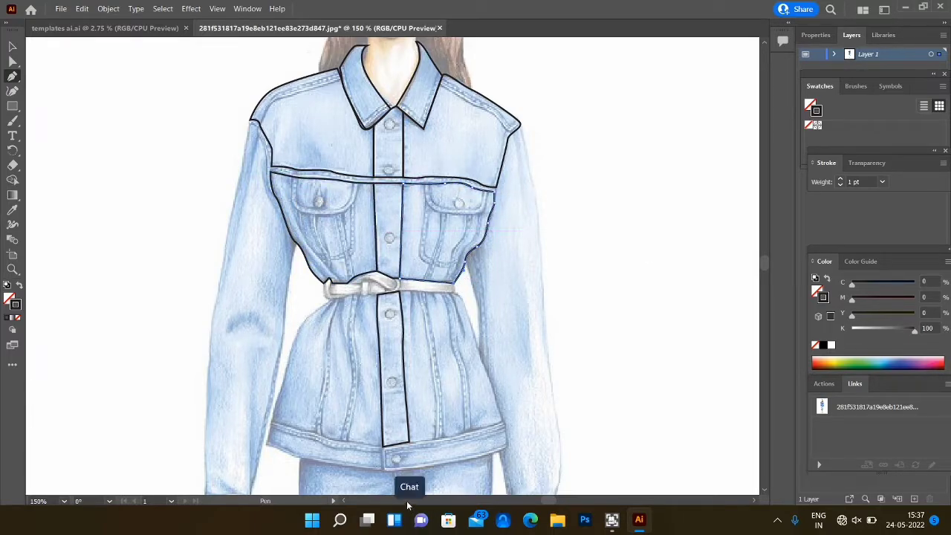
Outline the left lower jacket panel between the hem band, the placket and the belt.
left_click(269, 424)
left_click(382, 446)
left_click(379, 293)
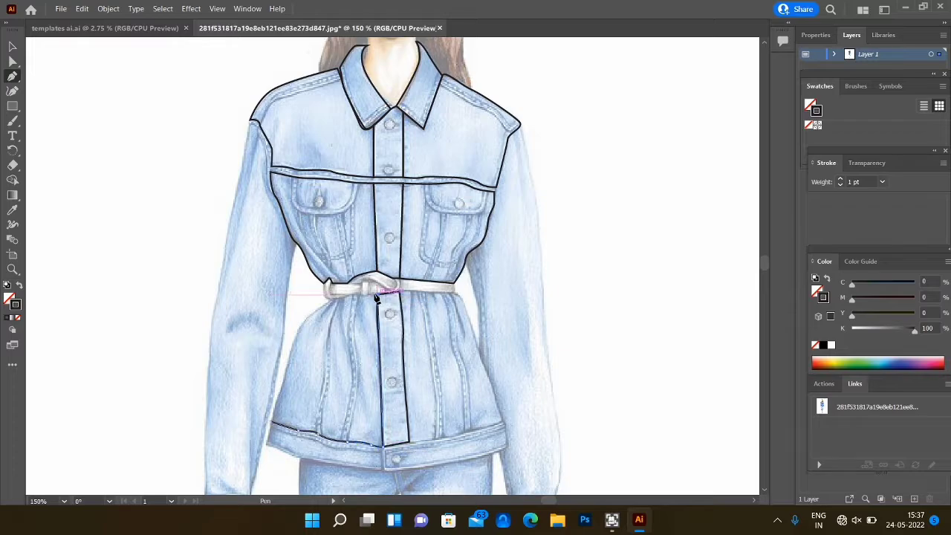
left_click(328, 290)
left_click(270, 424)
Outline the right lower jacket panel from the belt down the side seam, along the hem band and up the placket.
left_click(455, 292)
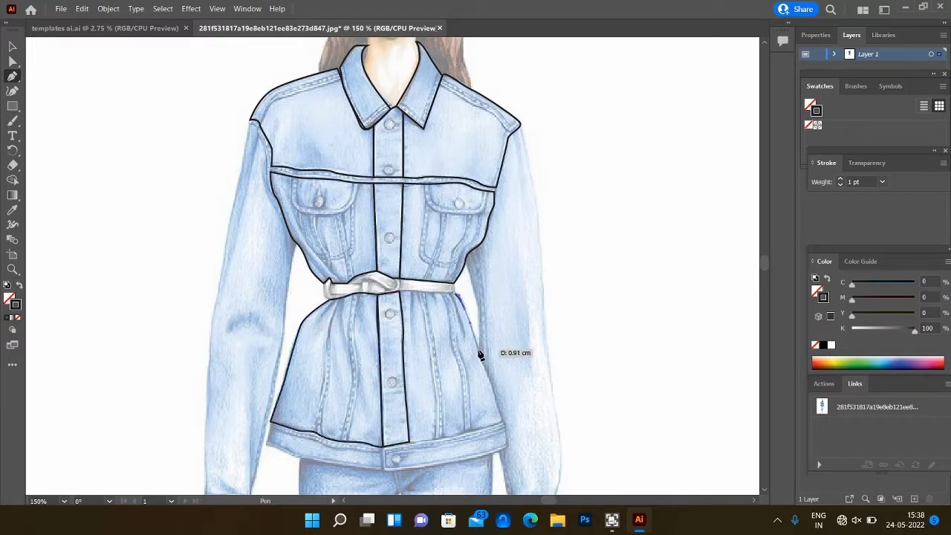
left_click(491, 385)
left_click(505, 421)
left_click(408, 443)
left_click(402, 292)
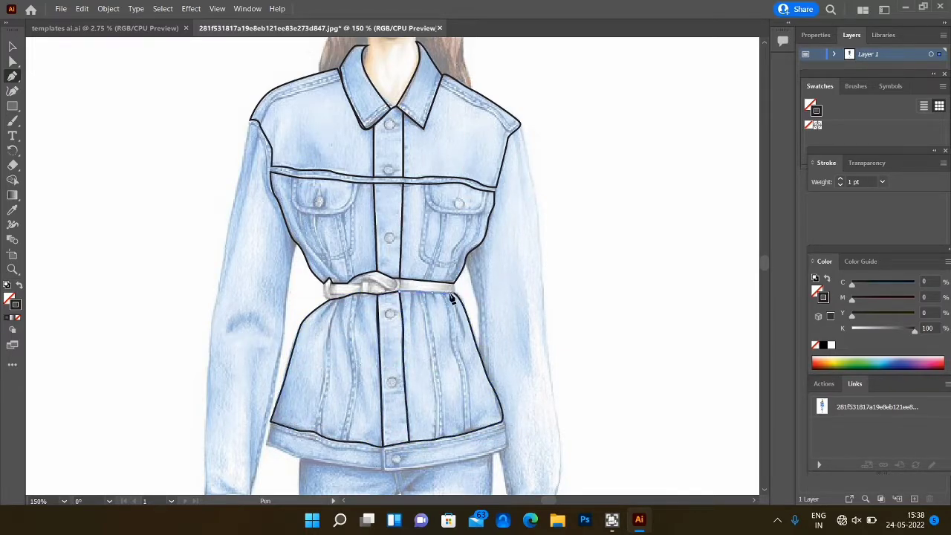
left_click(455, 292)
Trace the right part of the hem band, including the button end, as a closed path.
left_click(383, 448)
left_click(386, 471)
left_click(456, 463)
left_click(508, 448)
left_click(503, 422)
left_click(431, 441)
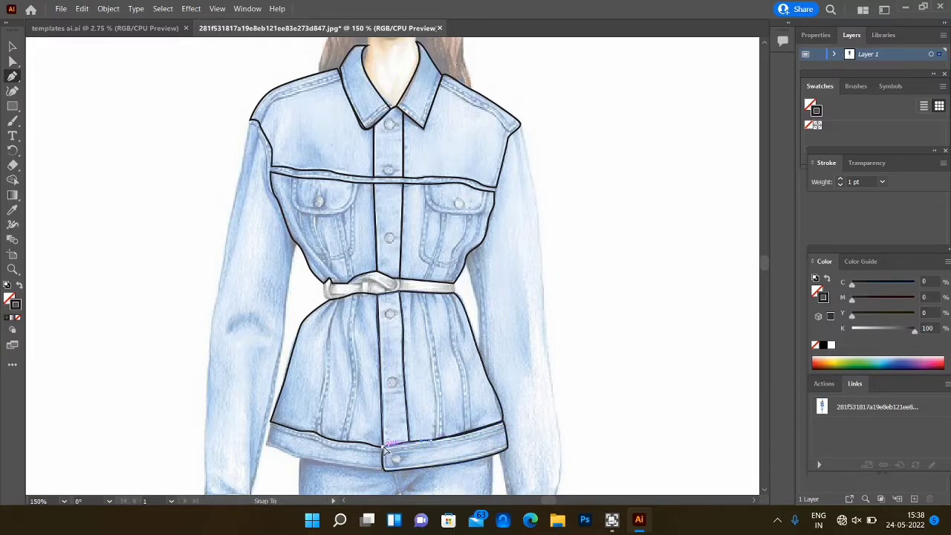
left_click(384, 449)
Trace the left part of the hem band from the side seam to the button end as a closed path.
left_click(267, 446)
left_click(298, 458)
left_click(331, 463)
left_click(382, 471)
left_click(384, 448)
left_click(355, 443)
left_click(319, 433)
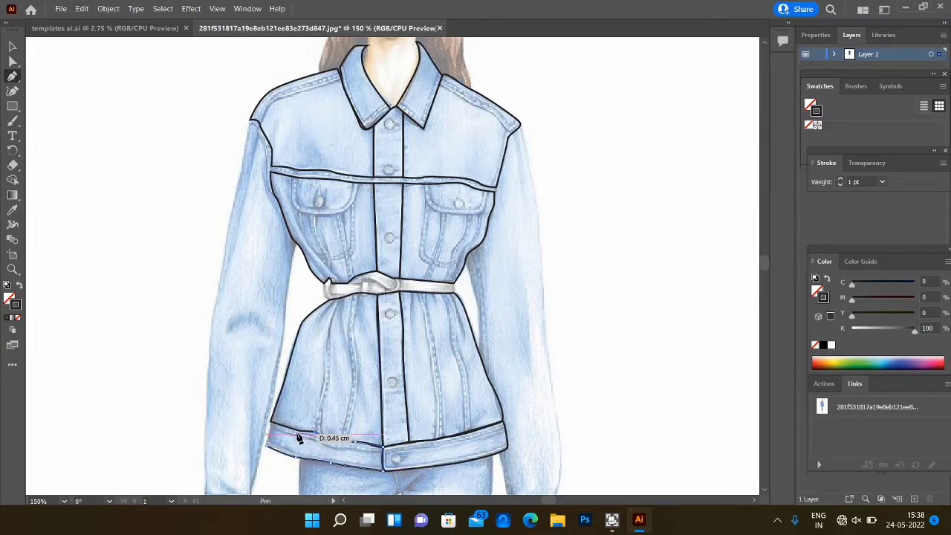
left_click(271, 422)
left_click(267, 447)
Outline the narrow seam strip along the left shoulder from the armhole to the collar.
left_click(252, 120)
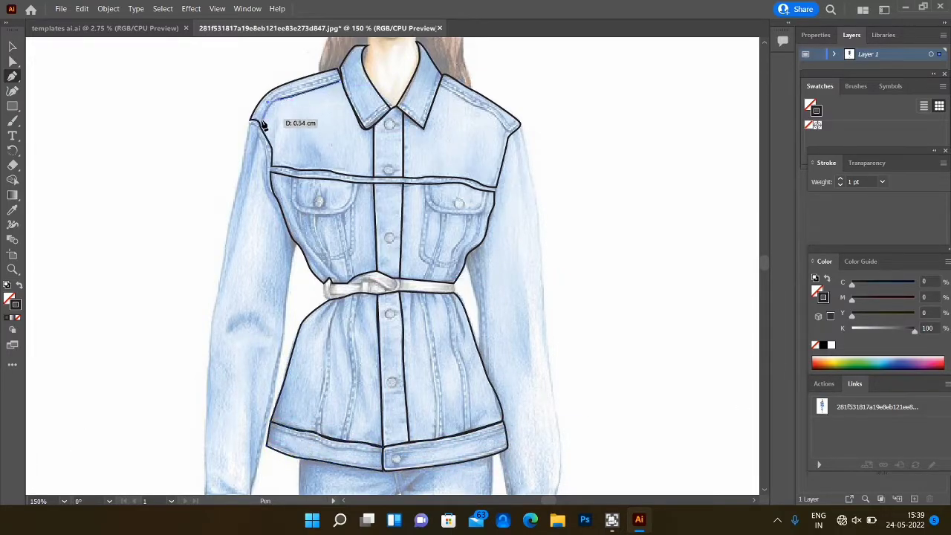
left_click(276, 88)
left_click(340, 70)
left_click(339, 81)
Outline the narrow seam strip along the right shoulder from the collar to the armhole and back.
left_click(441, 84)
left_click(491, 112)
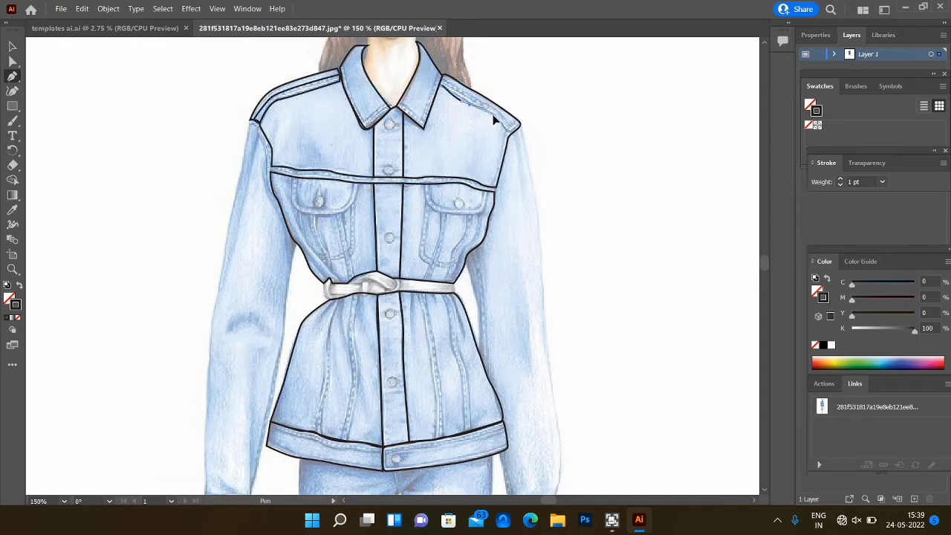
left_click(511, 131)
left_click(518, 125)
left_click(485, 102)
left_click(445, 76)
left_click(442, 84)
Trace the upper edge of the chest yoke seam band from the left armhole across the placket to the right armhole.
left_click_drag(765, 258, 764, 258)
scroll(479, 104, "up", 3)
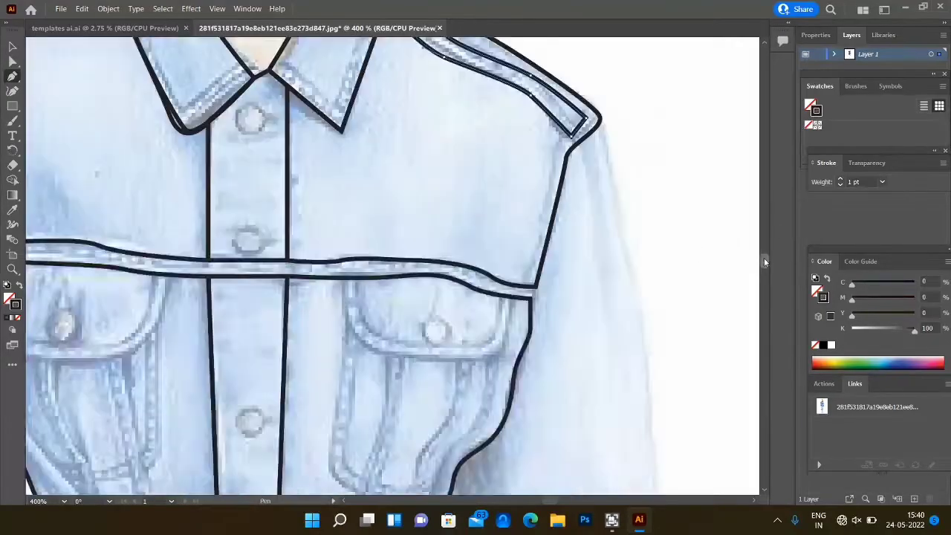
scroll(757, 251, "right", 2)
scroll(757, 252, "left", 4)
left_click(67, 232)
left_click_drag(100, 233, 114, 235)
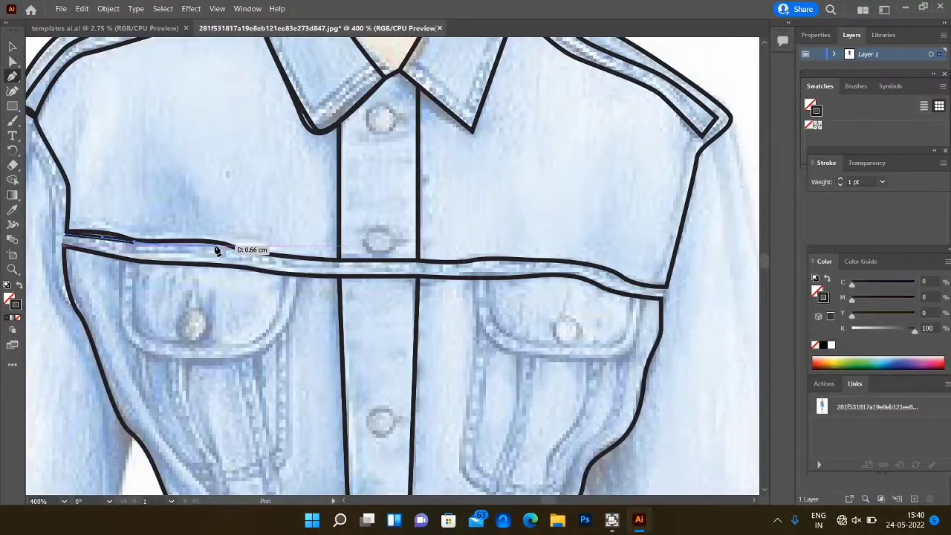
left_click(139, 242)
left_click(238, 249)
left_click(339, 260)
left_click(486, 261)
left_click(623, 280)
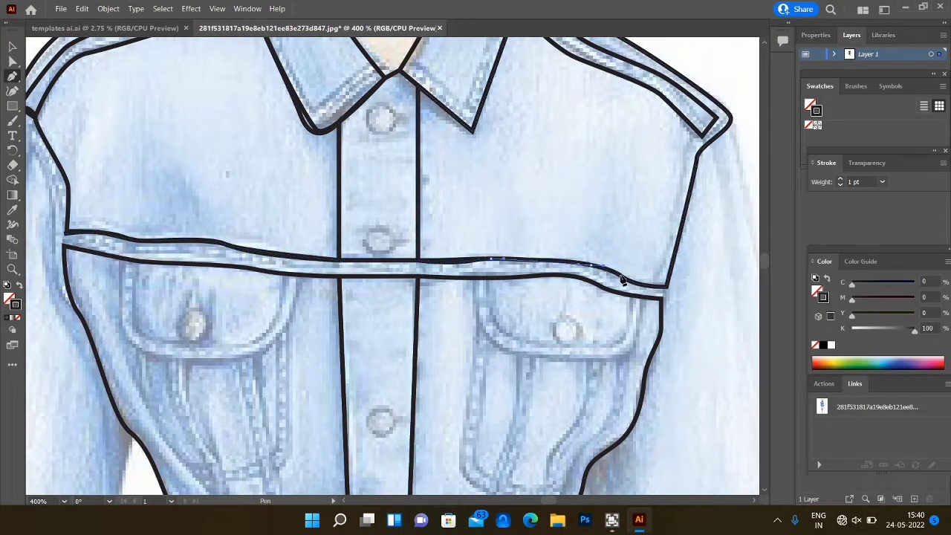
left_click(667, 287)
Complete the yoke seam band by tracing its lower edge from the right armhole back to the left armhole.
left_click(663, 300)
left_click(548, 276)
left_click(418, 277)
left_click(326, 276)
left_click(233, 268)
left_click(119, 257)
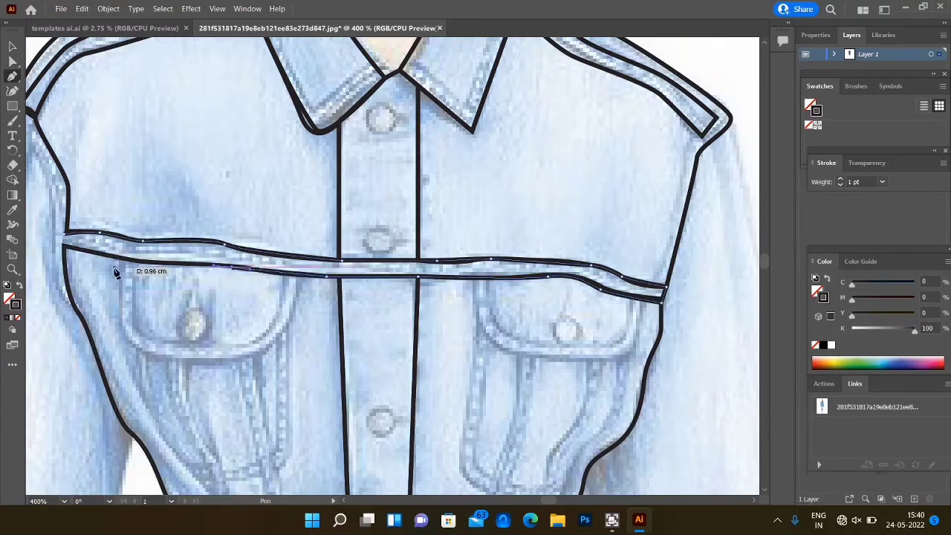
left_click(64, 246)
Trace the inner area of the left chest pocket flap as a closed path inside the stitching.
left_click(132, 270)
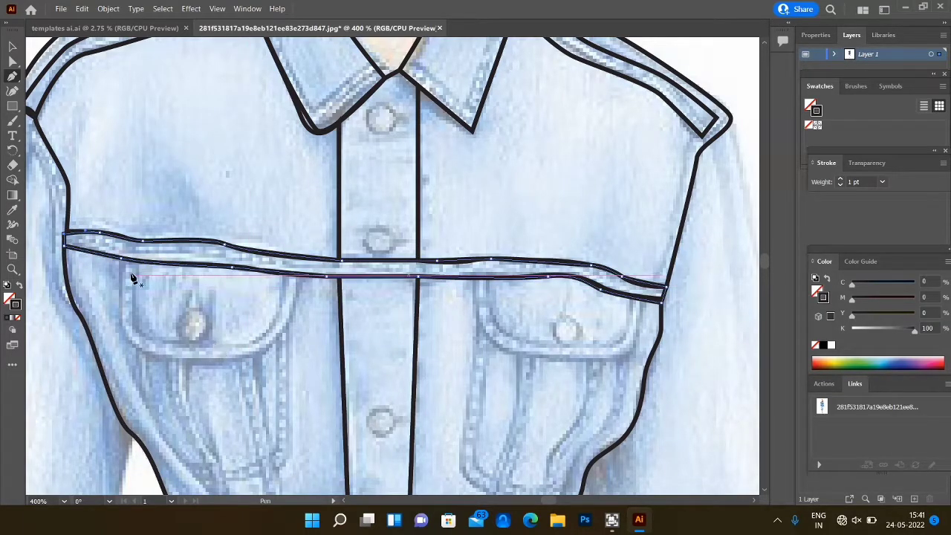
left_click(130, 327)
left_click(187, 343)
left_click(258, 342)
left_click(281, 299)
left_click(281, 277)
left_click(187, 264)
left_click(132, 266)
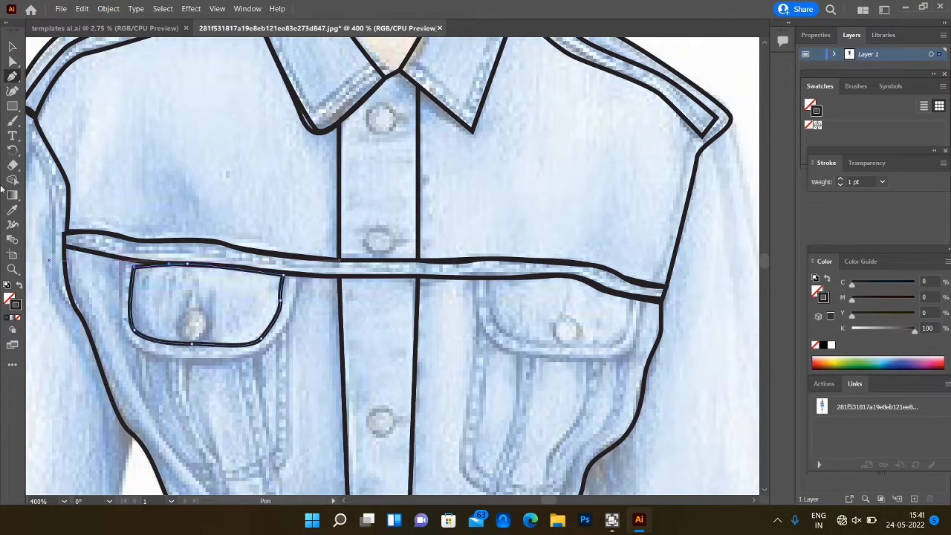
Outline the stitched border band around the sides and lower edge of the left pocket flap.
key("a")
key("p")
left_click(120, 264)
left_click_drag(124, 335, 130, 348)
left_click_drag(160, 358, 175, 361)
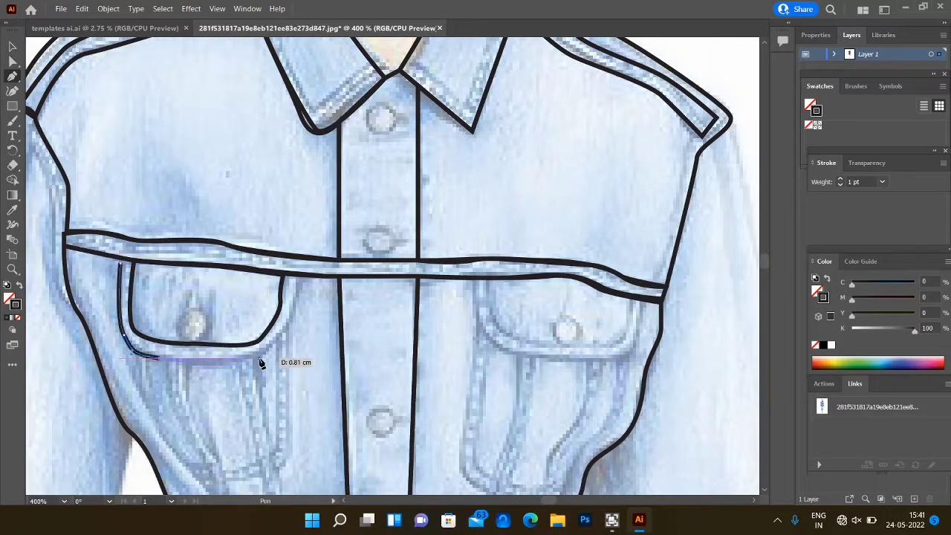
left_click_drag(259, 355, 270, 349)
left_click_drag(290, 320, 294, 300)
left_click(300, 278)
left_click(120, 263)
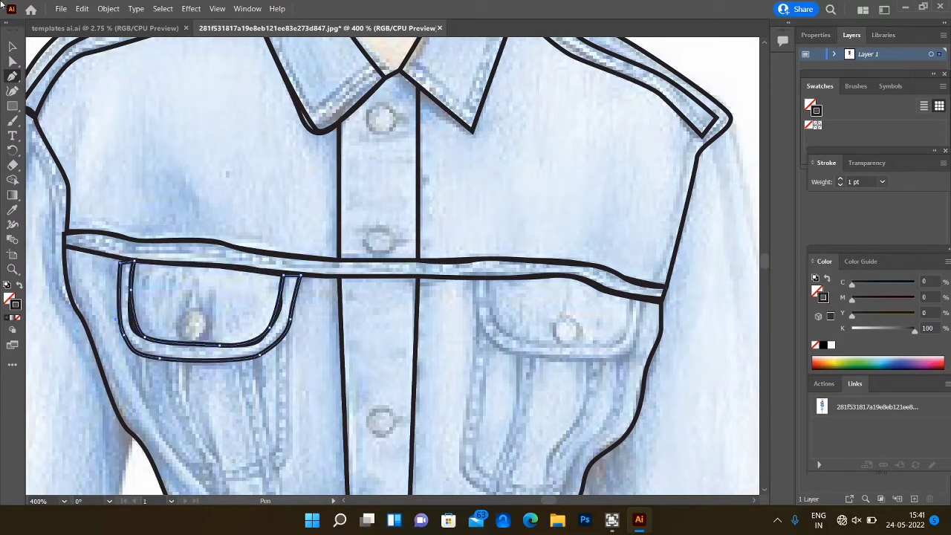
Duplicate the left flap's border band onto the right chest pocket and fit its upper corner to the yoke seam.
key("a")
key("v")
left_click_drag(198, 362, 568, 360)
key("a")
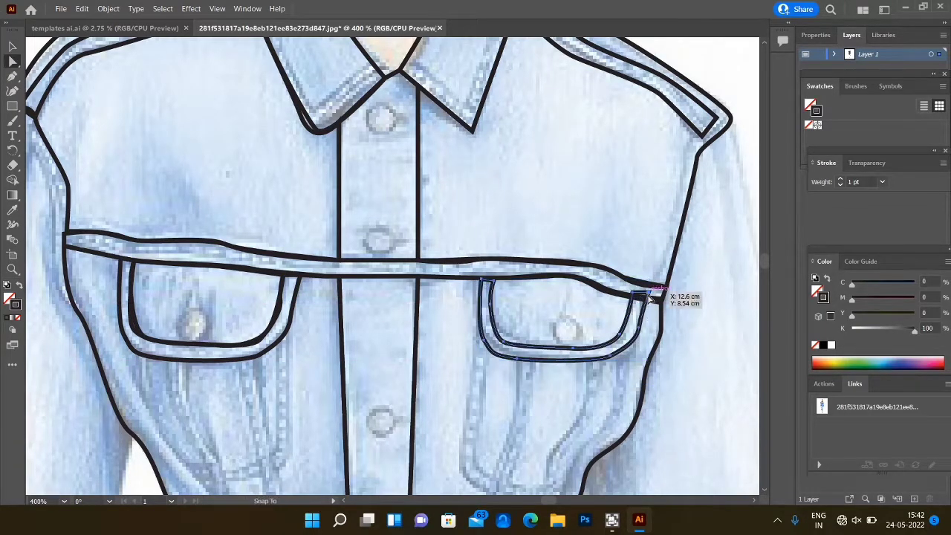
left_click(648, 297)
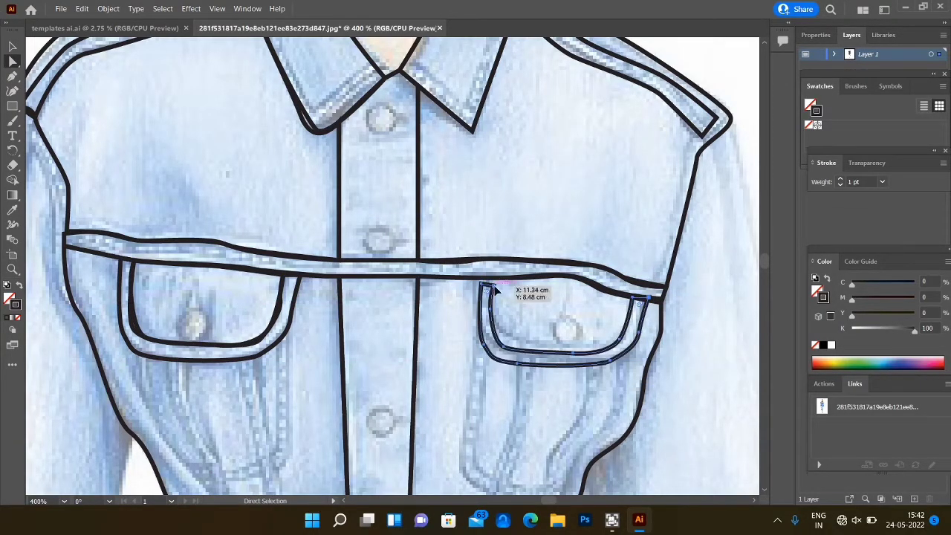
Duplicate the left inner flap shape onto the right pocket and adjust its anchor points to fit inside the border band.
left_click(181, 321)
key("v")
left_click_drag(466, 245, 625, 313)
left_click_drag(608, 344, 627, 322)
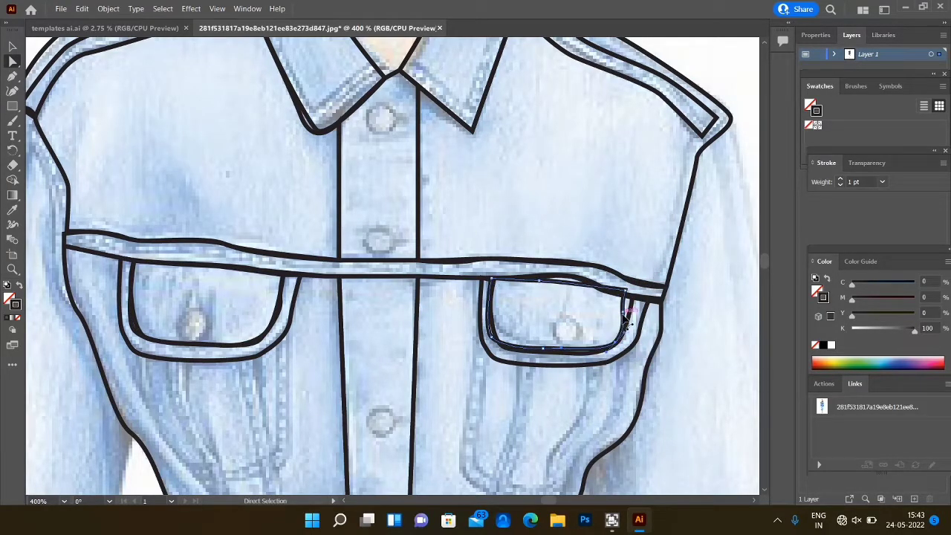
left_click_drag(540, 281, 559, 278)
left_click_drag(627, 290, 630, 298)
left_click_drag(492, 338, 495, 334)
Draw a circle with the Ellipse tool over the top button of the placket.
left_click_drag(12, 106, 61, 131)
left_click_drag(370, 105, 397, 132)
left_click(12, 48)
Paste copies of the button circle and place them over the pocket flap buttons, the other placket buttons and the hem band button.
key("ctrl+c")
key("ctrl+v")
left_click_drag(392, 267, 567, 331)
key("ctrl+v")
key("ctrl+v")
key("ctrl+v")
left_click_drag(766, 258, 766, 262)
key("ctrl+v")
left_click_drag(392, 267, 389, 392)
key("ctrl+v")
left_click_drag(765, 261, 766, 266)
key("ctrl+v")
left_click_drag(392, 267, 394, 265)
Trace the right sleeve as a closed path from the shoulder point down to the cuff seam and back up the armhole.
key("ctrl+minus")
key("ctrl+minus")
scroll(758, 271, "down", 2)
key("ctrl+minus")
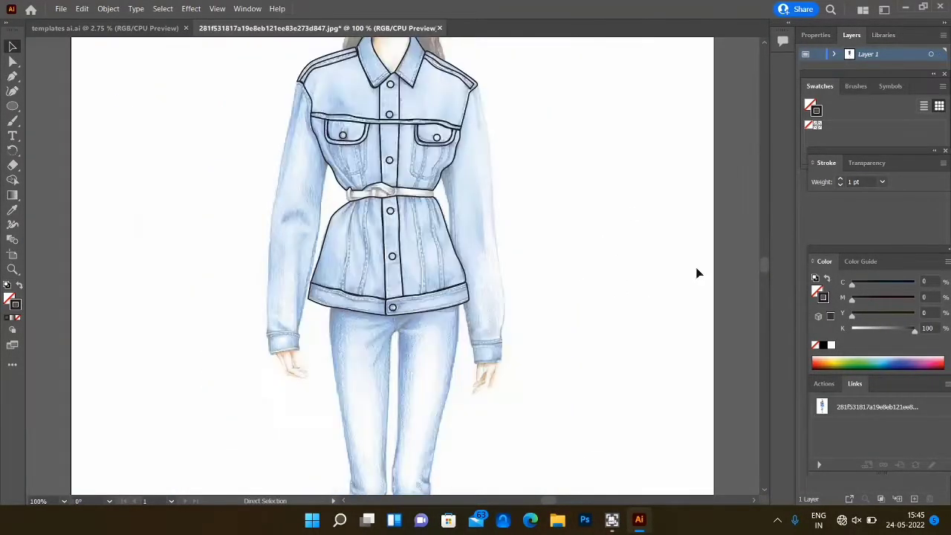
scroll(765, 270, "up", 2)
key("p")
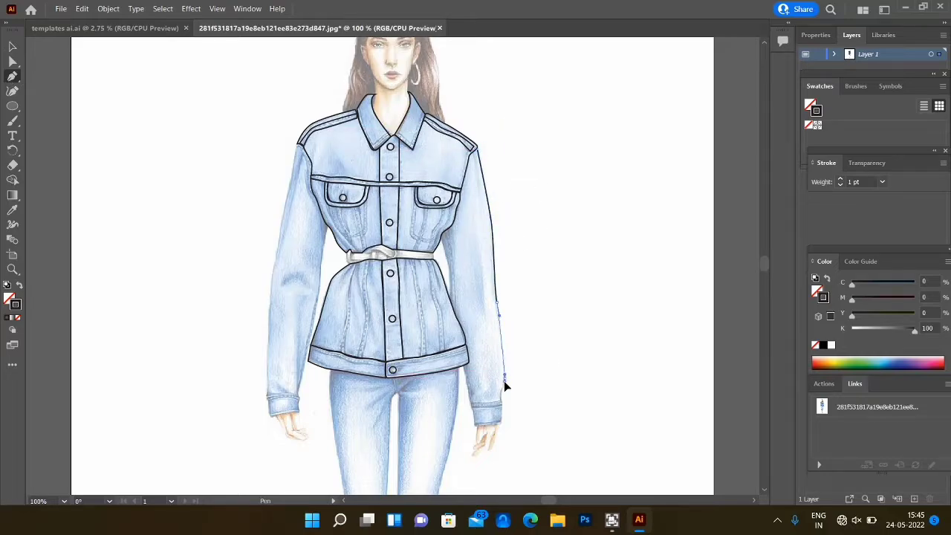
left_click_drag(504, 382, 505, 383)
left_click(501, 402)
left_click(471, 403)
left_click(467, 365)
left_click(449, 295)
left_click(442, 236)
left_click(452, 224)
left_click(460, 192)
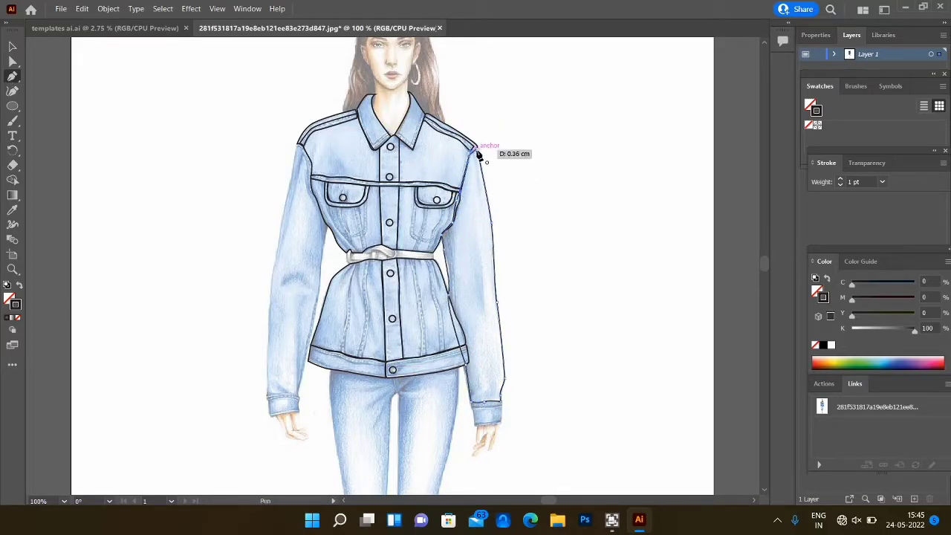
left_click(476, 148)
Trace the left sleeve as a closed path from the cuff seam up to the shoulder point and back down its outer edge.
left_click(268, 394)
left_click(299, 398)
left_click(300, 385)
left_click(317, 304)
left_click(321, 250)
left_click(327, 226)
left_click_drag(312, 186, 312, 166)
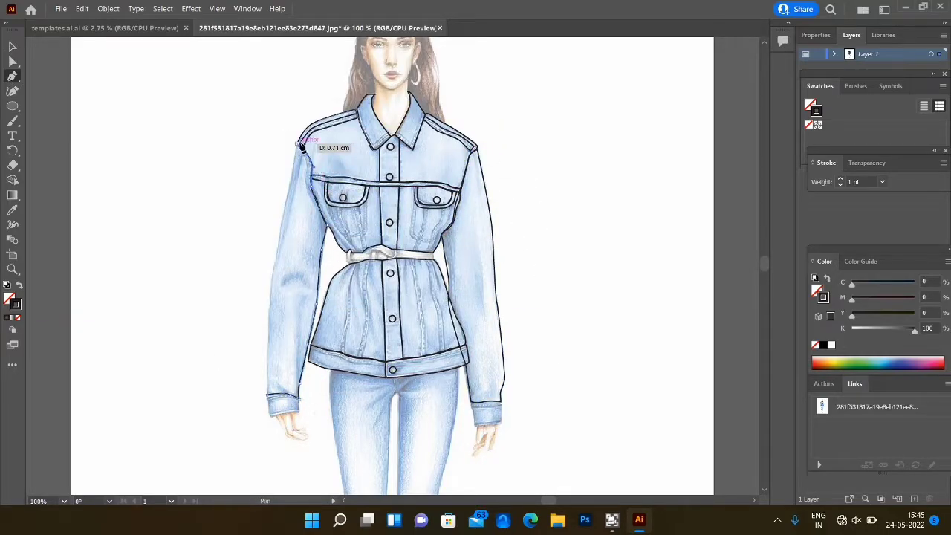
left_click(301, 146)
left_click(276, 287)
left_click(268, 395)
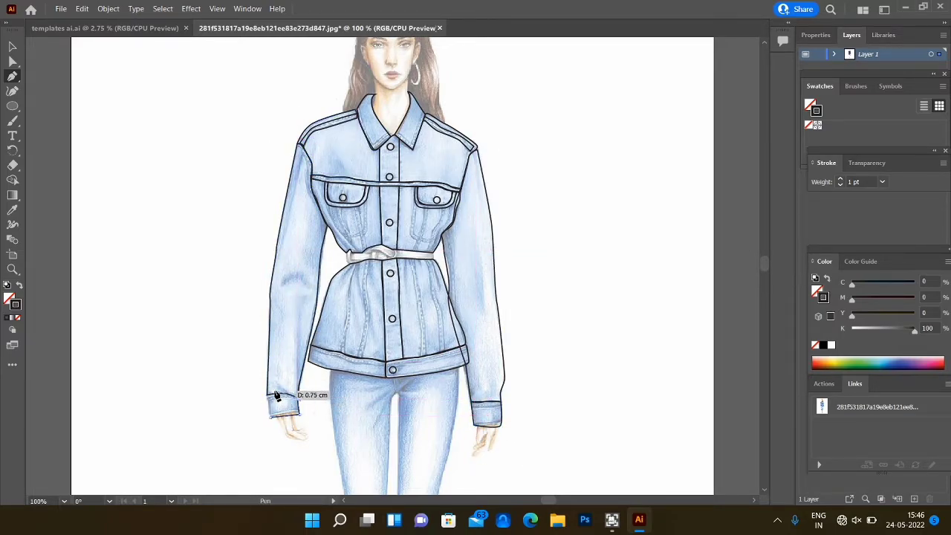
Trace the left leg of the jeans with the Pen tool from the jacket hem down to the ankle and back up to the crotch.
scroll(273, 422, "down", 5)
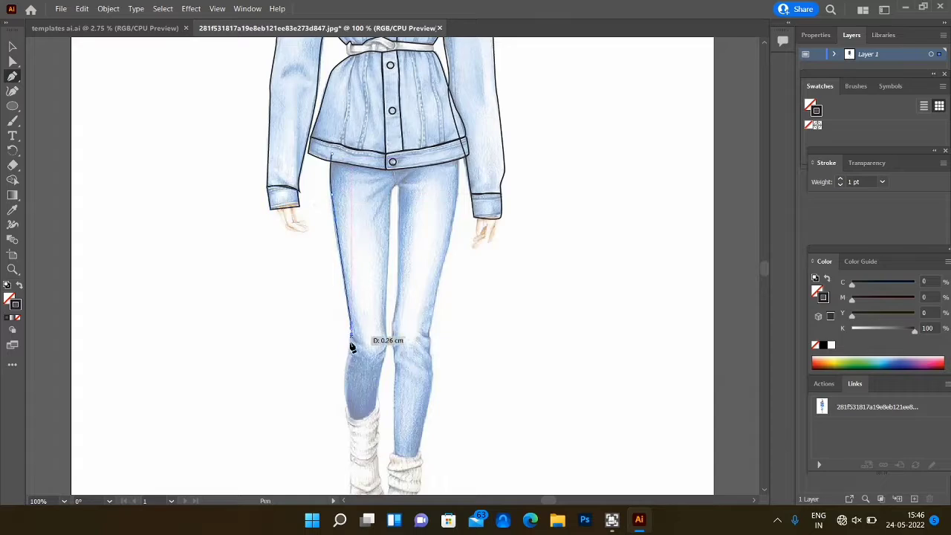
left_click(350, 413)
left_click(381, 413)
left_click(386, 336)
left_click(394, 187)
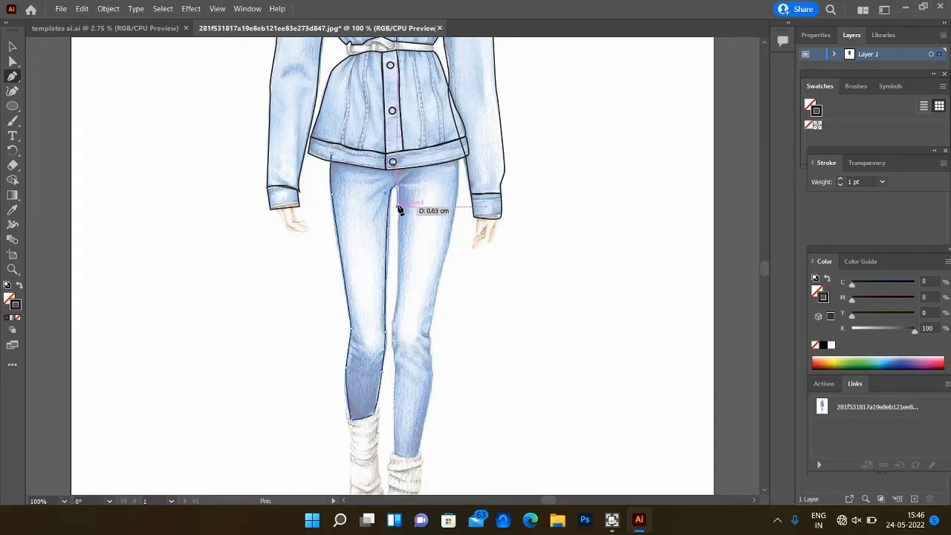
Continue the jeans path down the right leg's inner edge, around the ankle, up the outer edge, and close it beneath the jacket hem.
left_click(400, 206)
left_click(394, 320)
left_click(397, 385)
left_click(396, 455)
left_click(419, 455)
left_click(427, 408)
left_click(431, 361)
left_click_drag(449, 236, 453, 212)
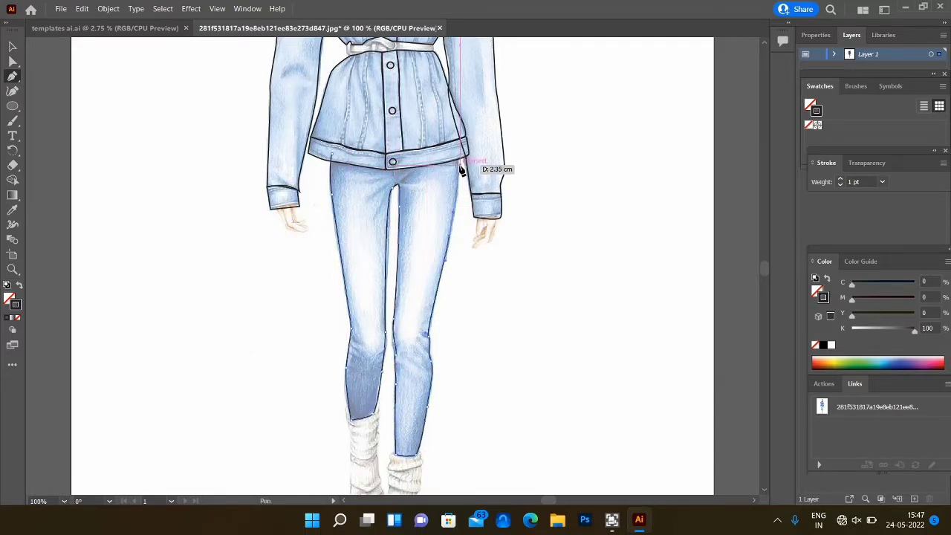
left_click(460, 154)
left_click(332, 154)
Trace the left hand from the cuff around the fingers and thumb, and close the outline at the cuff edge.
key("ctrl+equal")
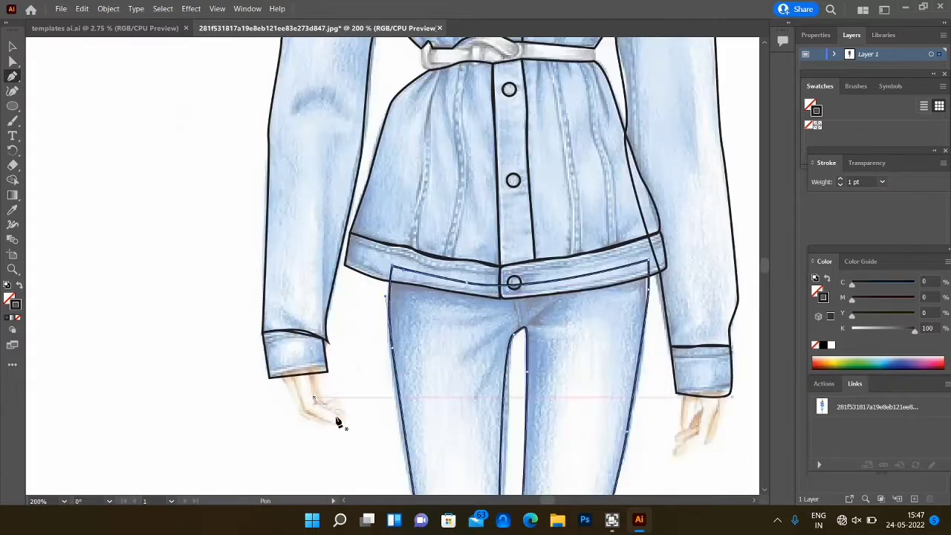
left_click(279, 373)
left_click(299, 414)
left_click(328, 424)
left_click(342, 422)
left_click(339, 408)
left_click(339, 397)
left_click(322, 400)
left_click_drag(310, 384, 308, 370)
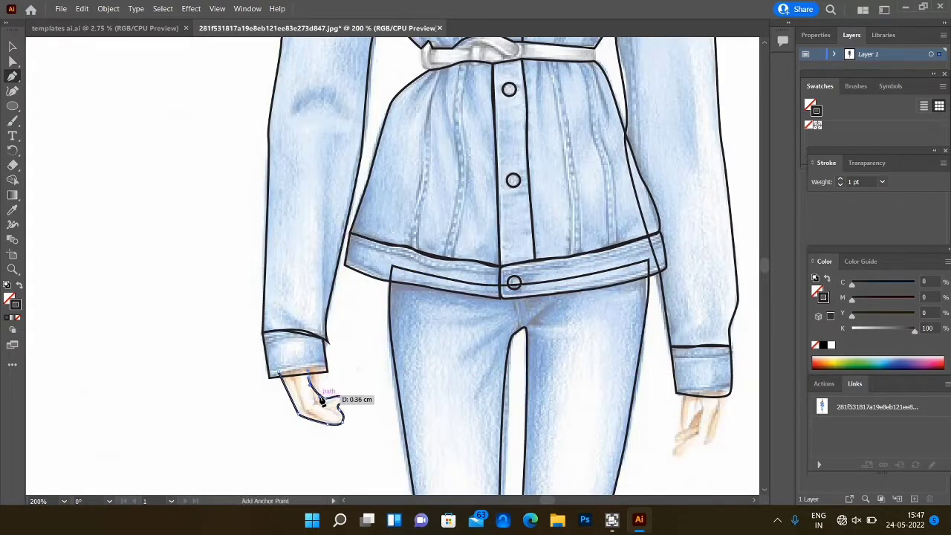
key("ctrl+z")
left_click(314, 375)
left_click(325, 362)
left_click(279, 372)
Draw the inner finger line of the left hand from below the cuff around the fingertips to the thumb.
left_click(296, 382)
left_click(305, 411)
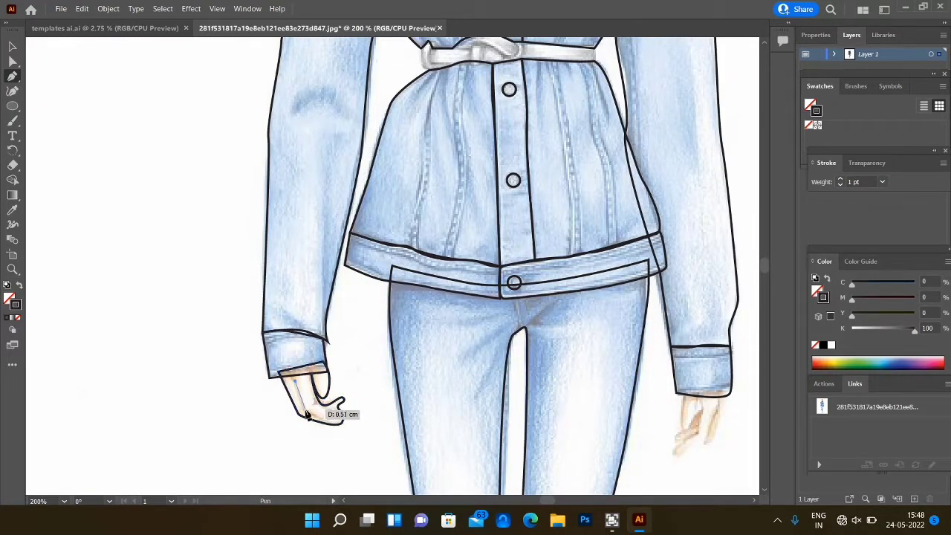
left_click(328, 421)
left_click(341, 418)
left_click(327, 407)
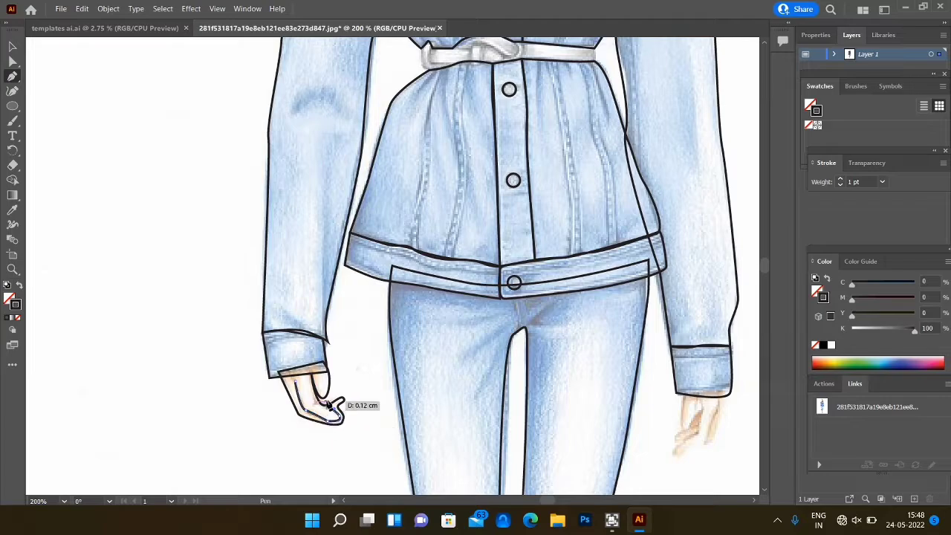
Trace the right hand below the cuff as a closed outline and add a finger detail line along its outer side.
left_click(702, 425)
left_click(701, 414)
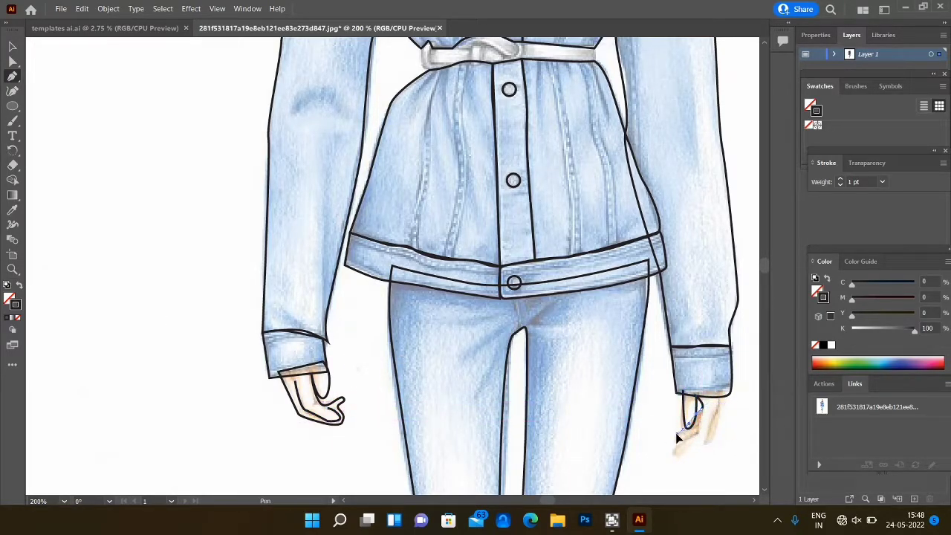
left_click(720, 422)
left_click(727, 392)
left_click(684, 392)
left_click(718, 402)
left_click(714, 424)
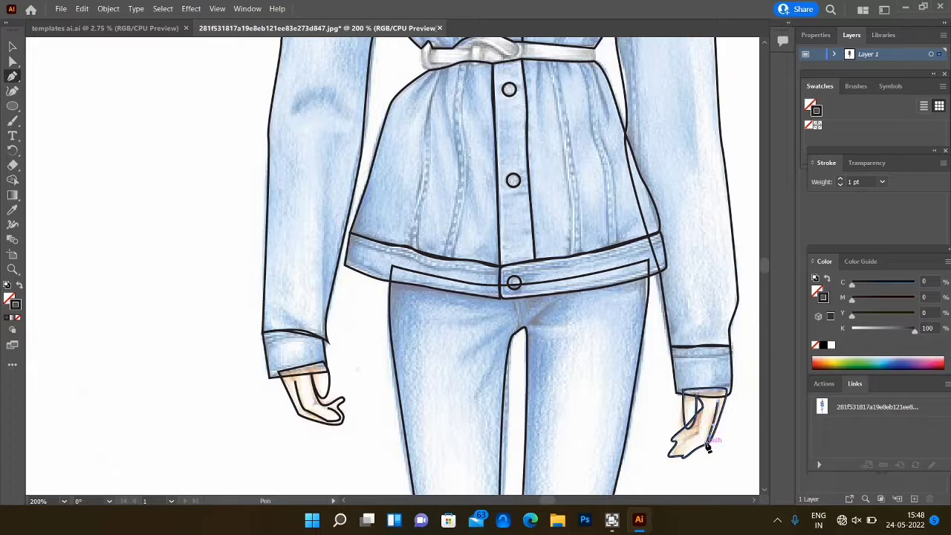
left_click(708, 444)
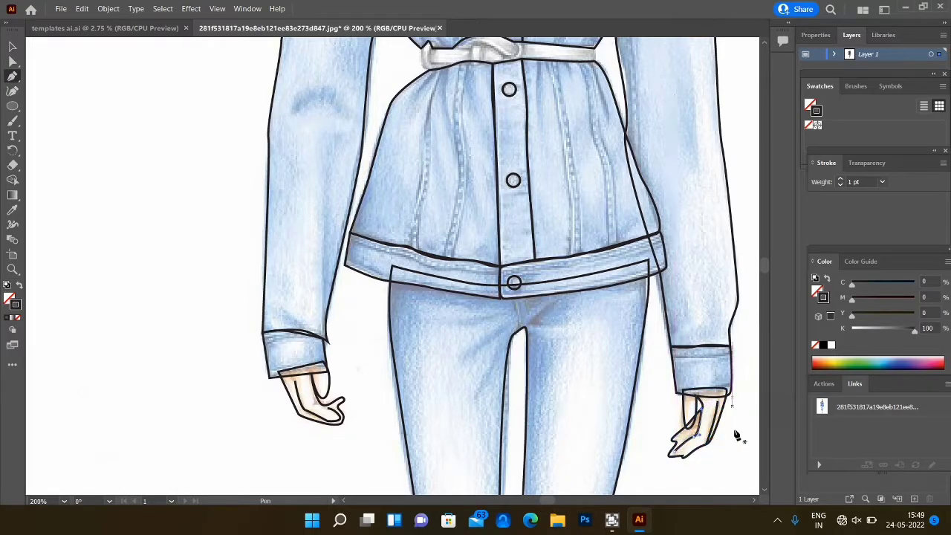
Draw short open crease lines around both knees of the jeans.
scroll(738, 437, "down", 10)
left_click(528, 169)
left_click_drag(553, 194, 562, 206)
key("Escape")
left_click(436, 141)
left_click_drag(466, 165, 472, 176)
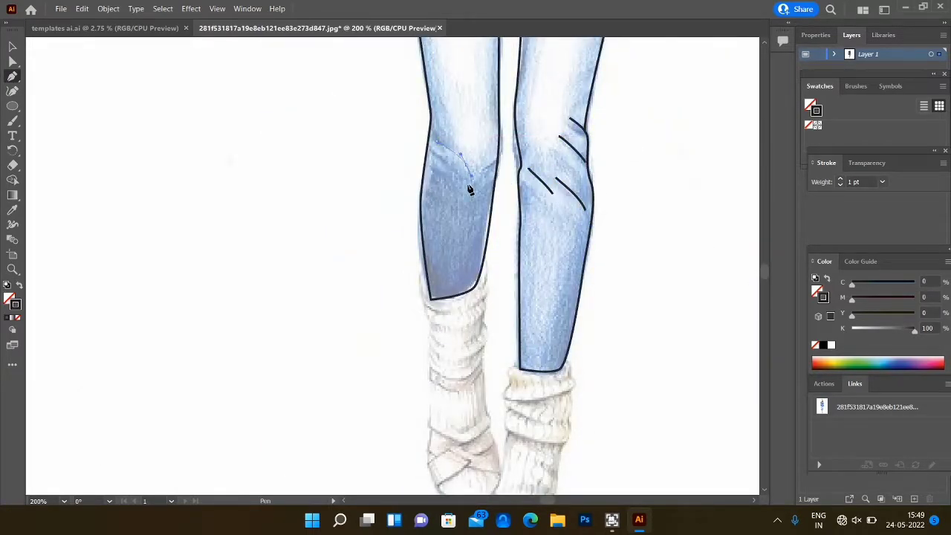
Trace the left sock and shoe as a closed path from the ankle opening around the toe and back up.
scroll(497, 162, "down", 6)
scroll(488, 170, "up", 2)
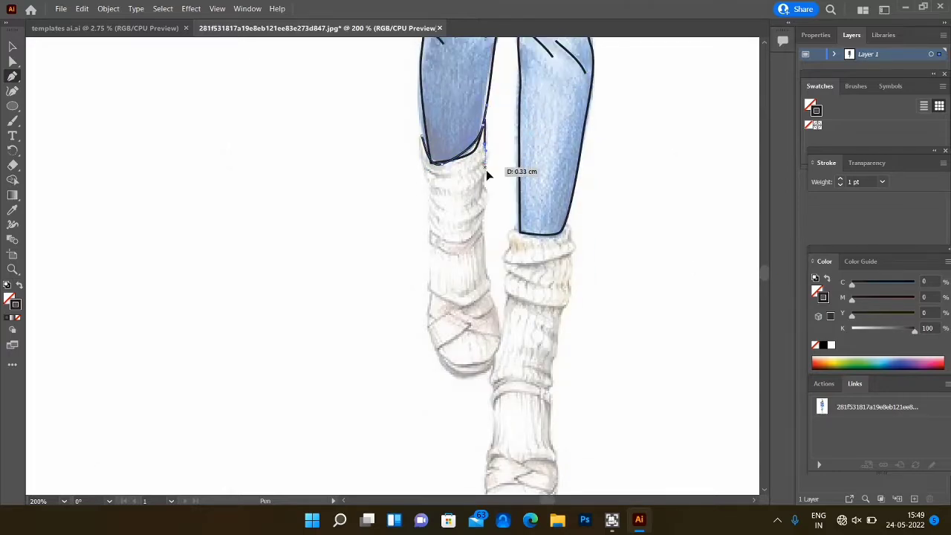
left_click(491, 293)
left_click(500, 334)
left_click(480, 371)
left_click(444, 367)
left_click(428, 320)
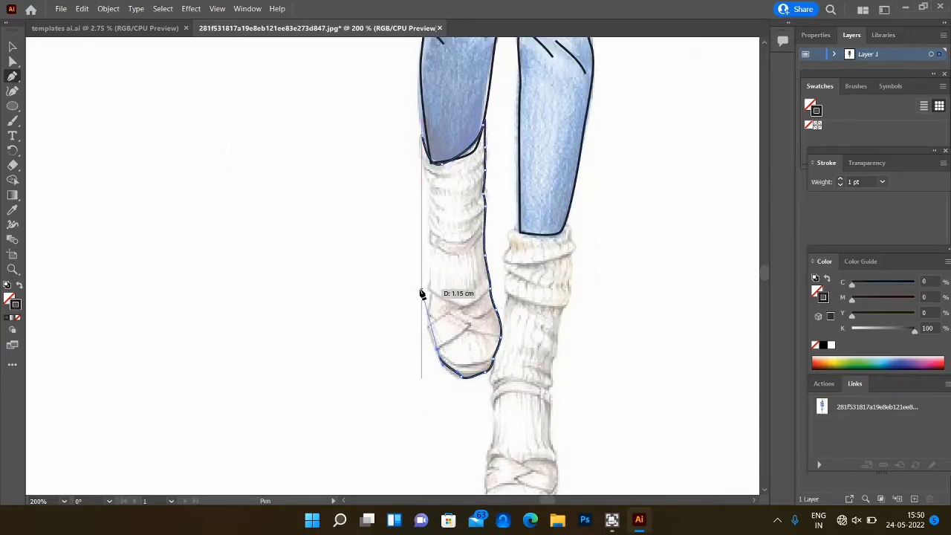
left_click(423, 292)
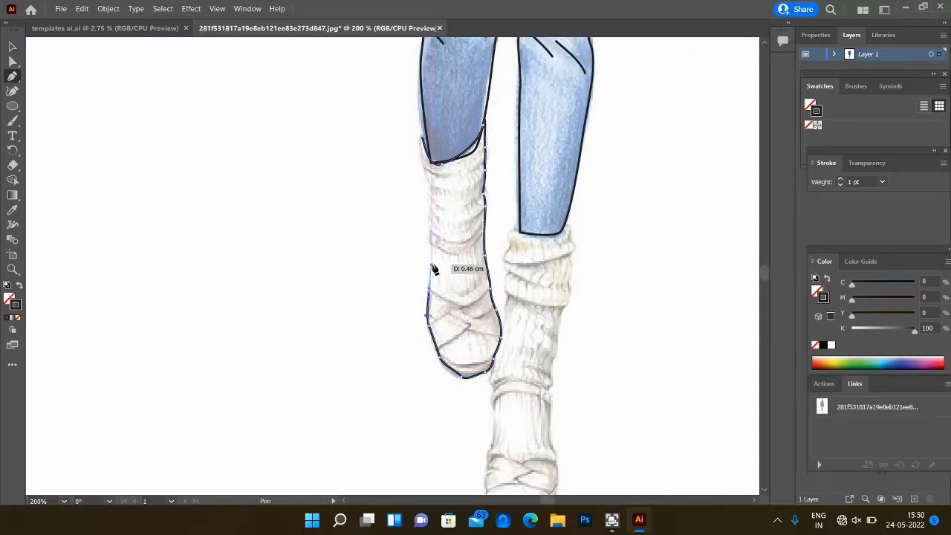
left_click(428, 162)
Trace the right sock and shoe from the ankle opening down the outer edge and around the toe.
left_click(569, 222)
left_click(573, 247)
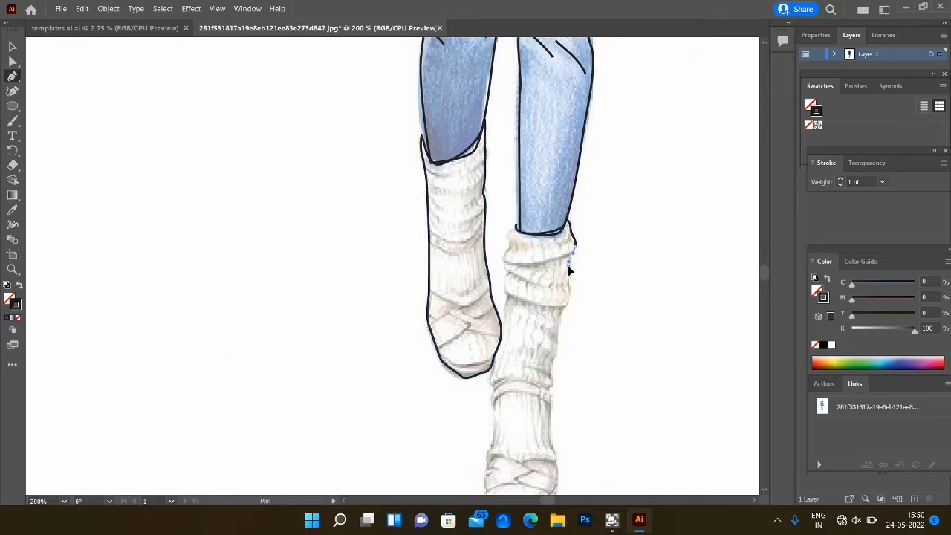
left_click(566, 309)
left_click(555, 354)
left_click(550, 436)
left_click(556, 461)
scroll(669, 316, "down", 3)
left_click(552, 345)
left_click(508, 359)
left_click(485, 354)
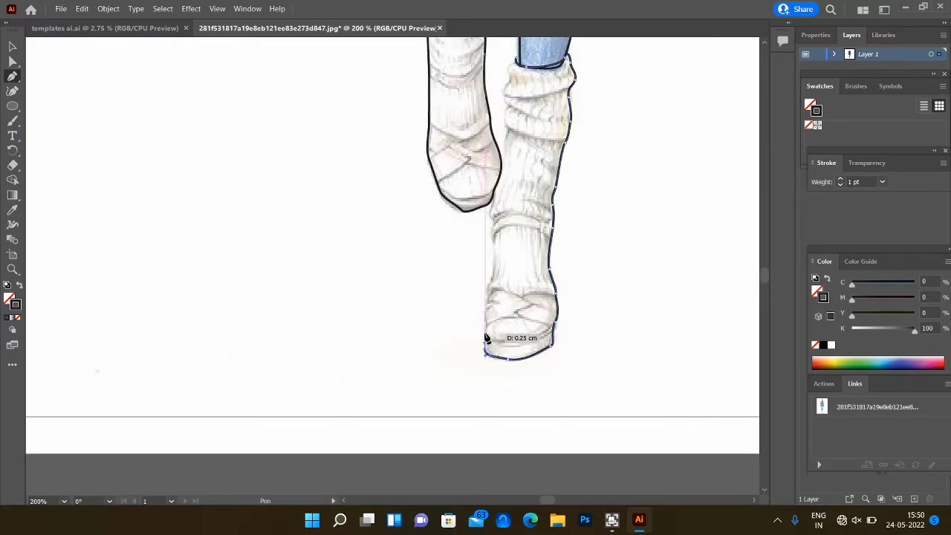
Continue the right sock and shoe path up the inner edge along the folds to the ankle opening.
left_click(486, 301)
left_click(493, 223)
left_click(489, 212)
left_click(502, 164)
left_click(505, 123)
left_click(502, 91)
left_click(511, 67)
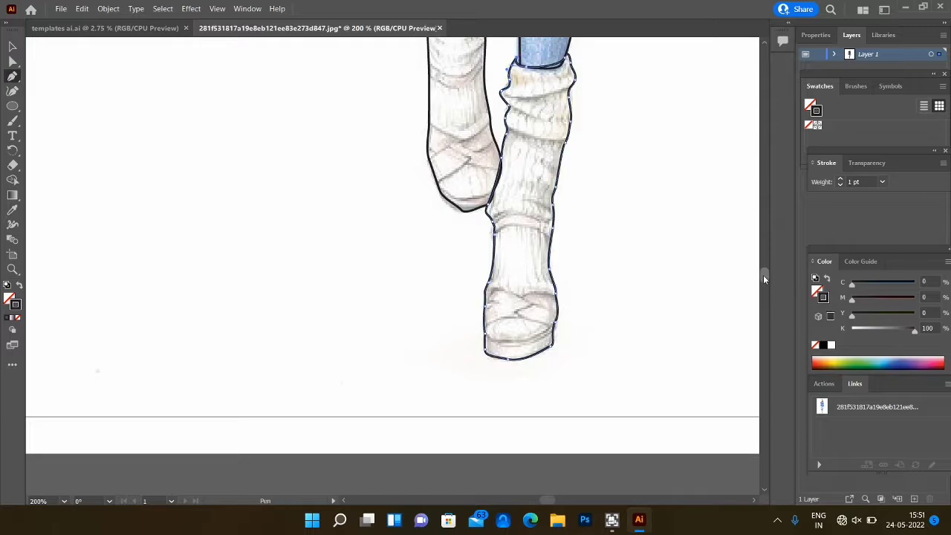
left_click(488, 338)
Trace the face outline as a closed curved path from the centre hairline around the cheeks and chin.
left_click_drag(764, 275, 765, 256)
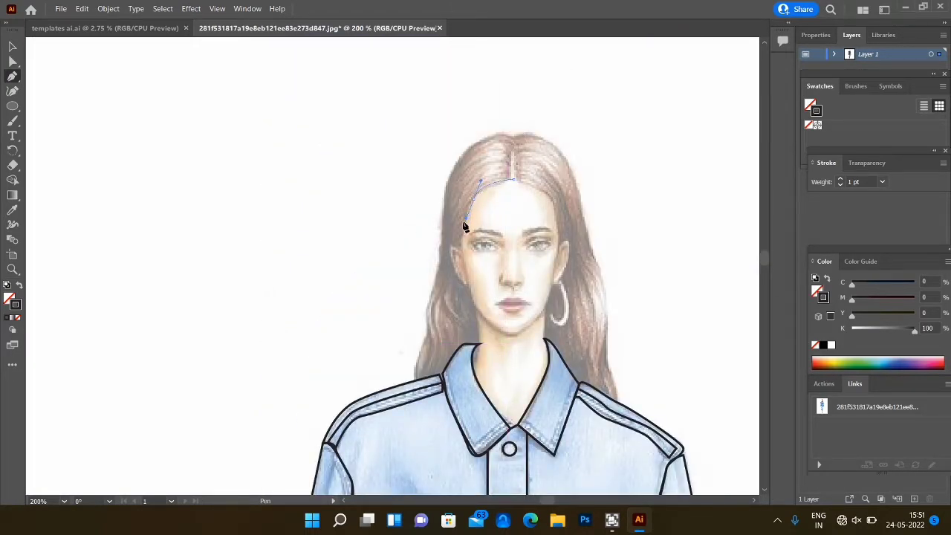
left_click_drag(462, 241, 463, 256)
left_click_drag(474, 303, 481, 313)
left_click_drag(511, 337, 521, 334)
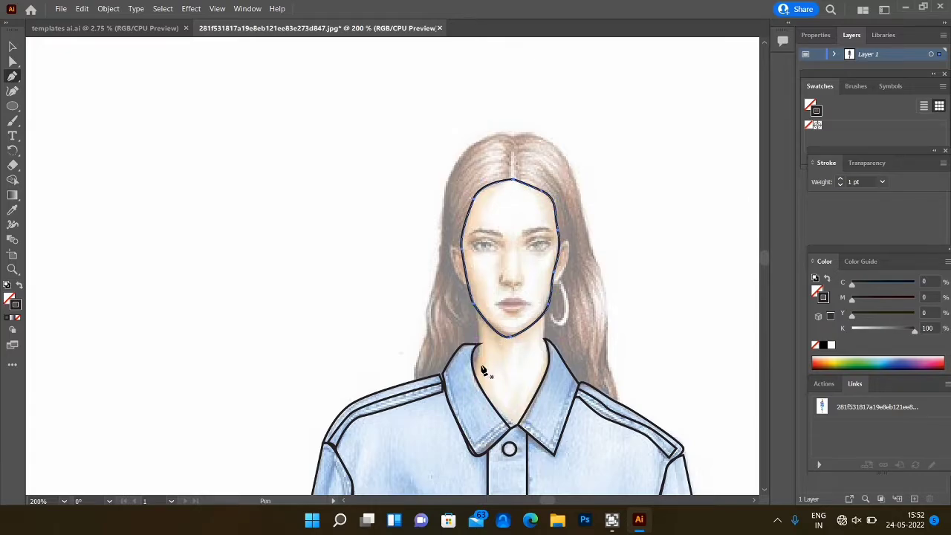
Trace the neck as a closed path along the jawline, the sides of the neck and the V-shaped collar opening.
left_click(474, 362)
left_click(479, 329)
left_click(478, 309)
left_click(510, 336)
left_click(544, 313)
left_click(544, 341)
left_click(548, 360)
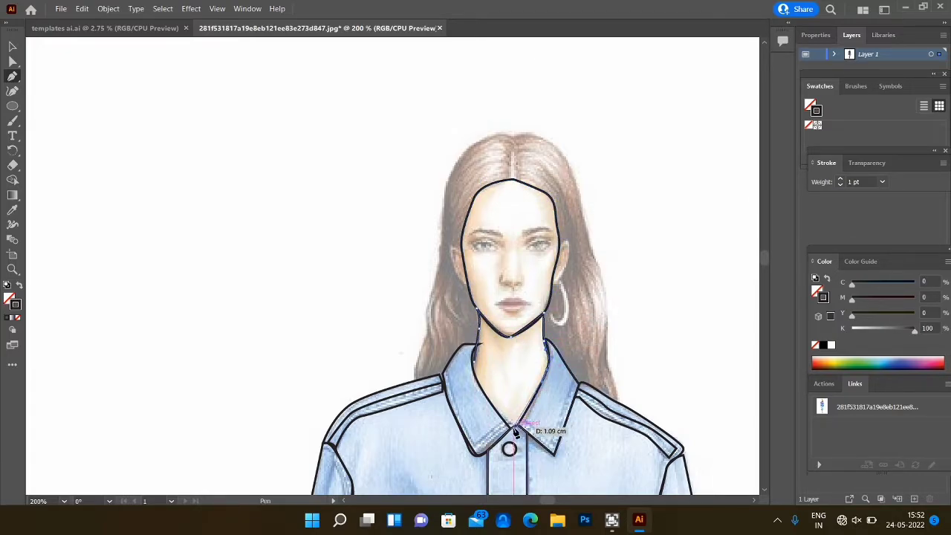
left_click(515, 430)
left_click(474, 361)
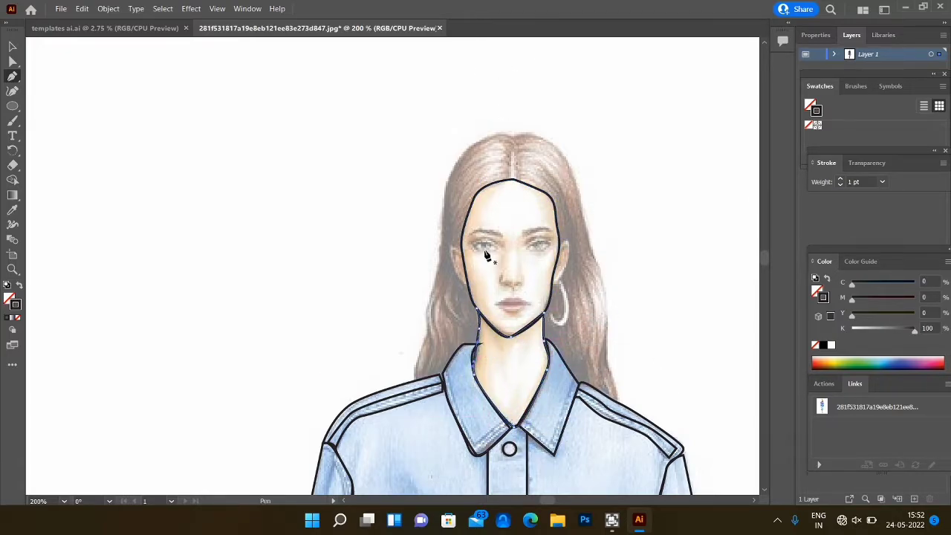
Trace the right ear as a closed shape against the edge of the face.
left_click(568, 240)
left_click(570, 263)
left_click(555, 284)
left_click(558, 257)
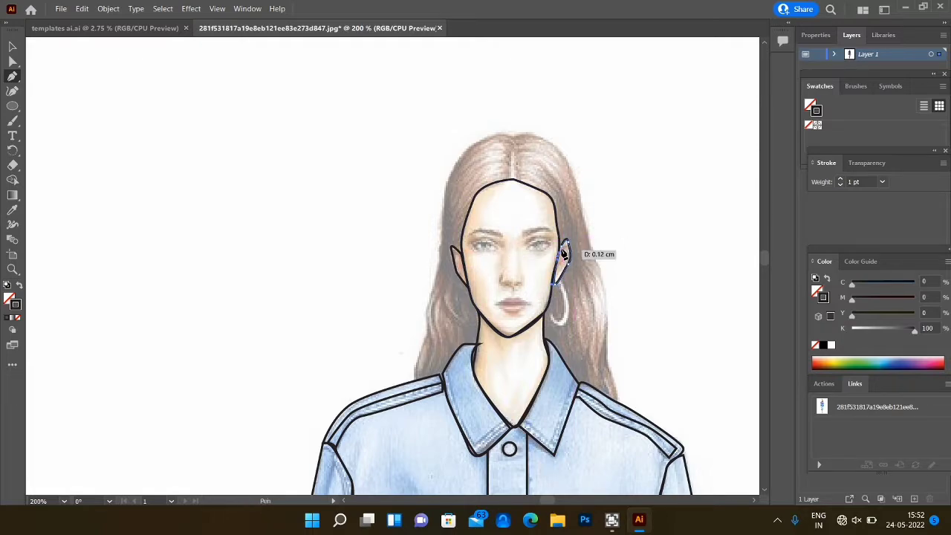
Trace the left half of the hair from the top parting down to the shoulder and back along the face to the hairline.
left_click(512, 136)
left_click(487, 130)
left_click(418, 376)
key("Escape")
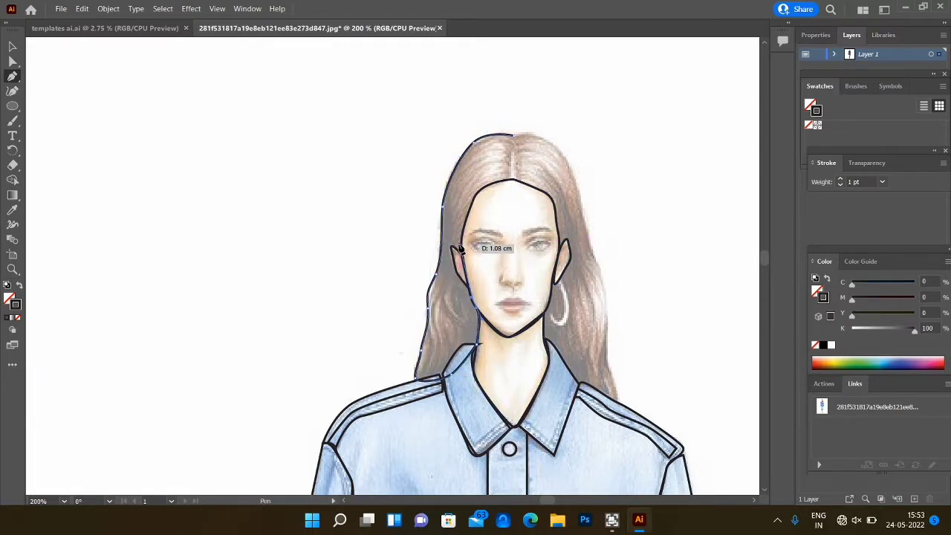
left_click(513, 178)
Trace the right half of the hair from the top parting down its outer edge to the shoulder.
left_click(515, 135)
left_click(554, 145)
left_click(583, 216)
left_click(606, 294)
left_click(611, 327)
left_click(621, 405)
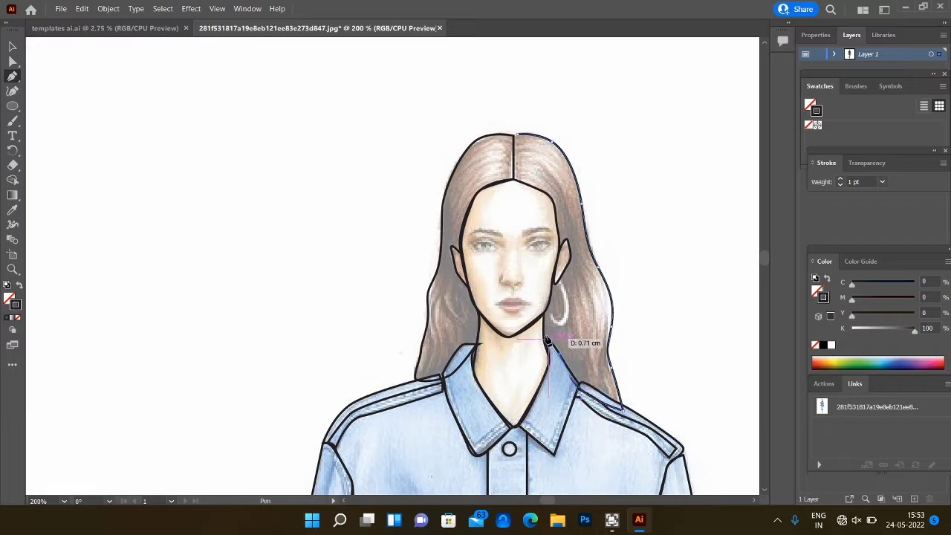
Set the stroke weight to 0.5 pt and trace the right eye and eyebrow as closed shapes.
key("ctrl+equal")
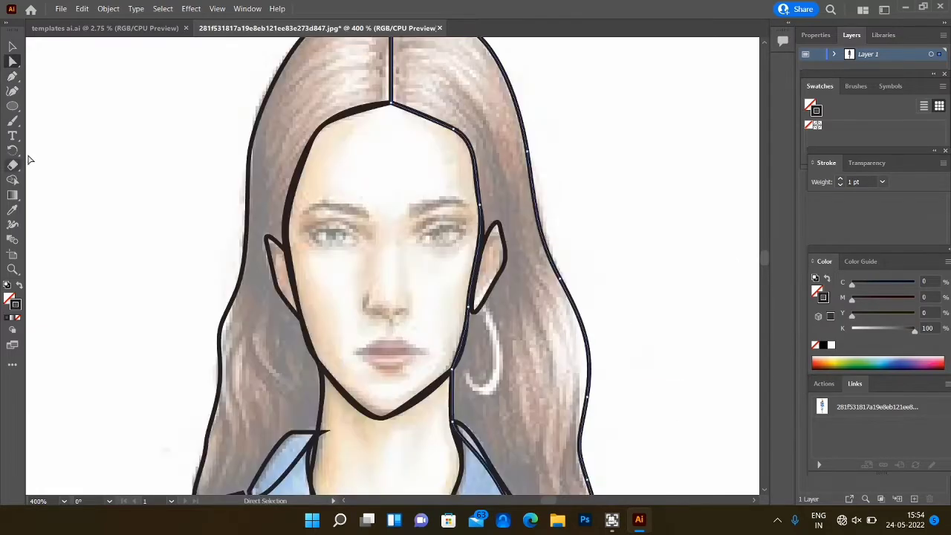
left_click(882, 181)
left_click(855, 205)
left_click(417, 240)
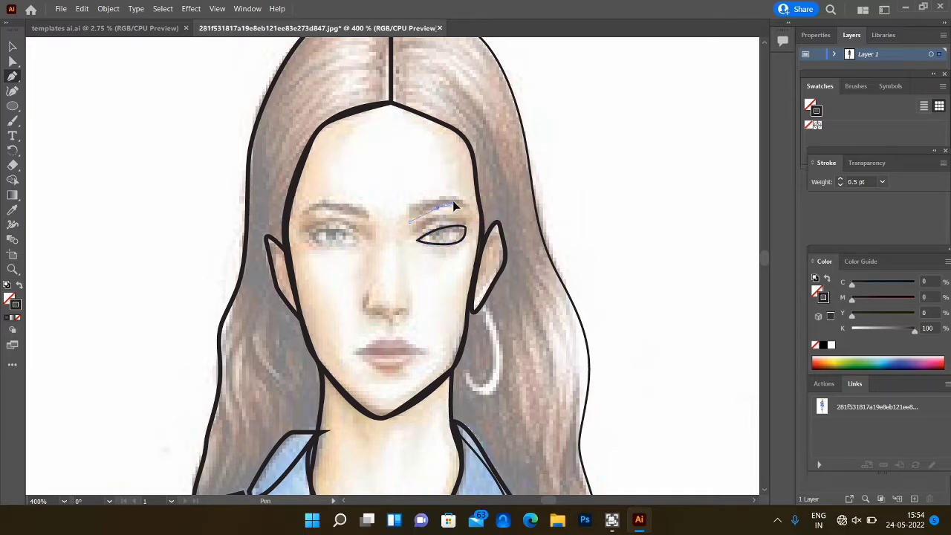
left_click_drag(455, 206, 449, 200)
left_click(409, 215)
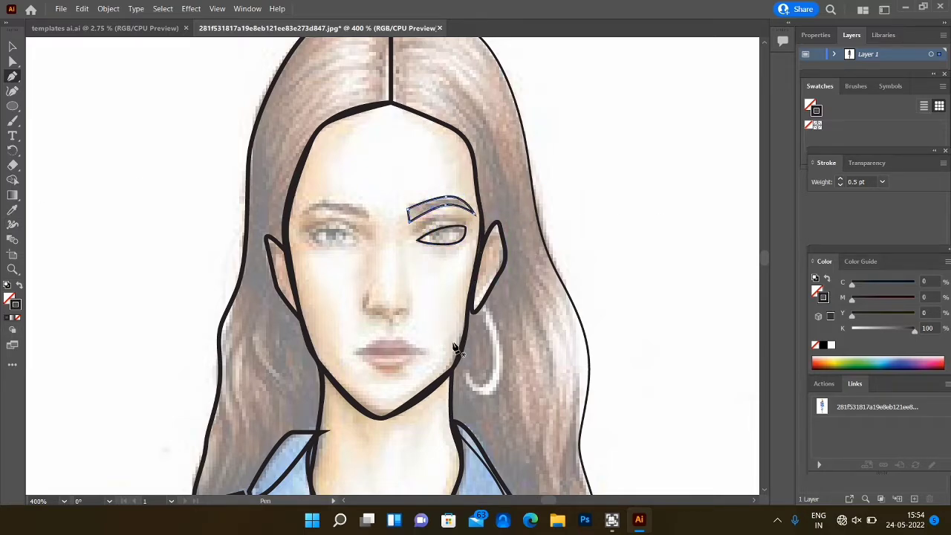
Draw a small circle over the right iris with the Ellipse tool and fill it with teal (C 61.96, M 0, Y 41, K 30).
left_click_drag(438, 236, 450, 245)
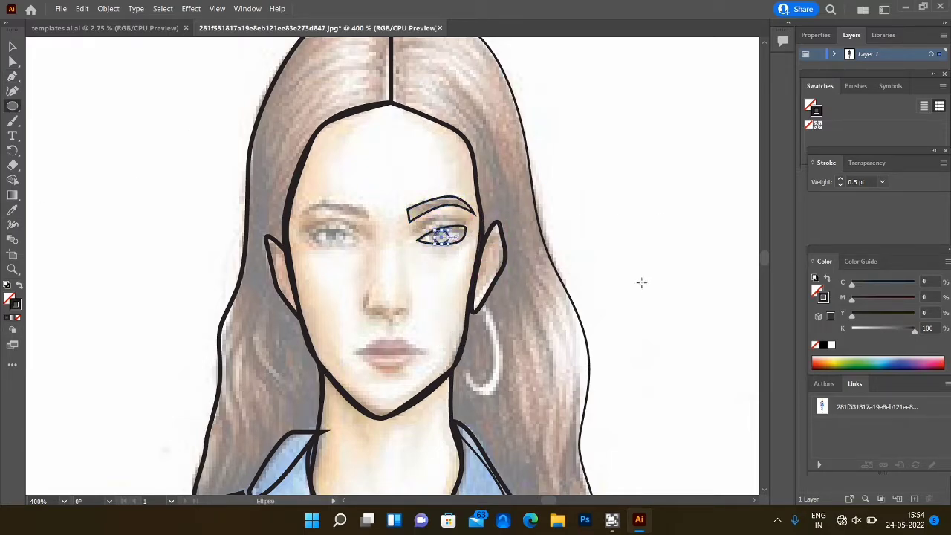
left_click(874, 359)
key("x")
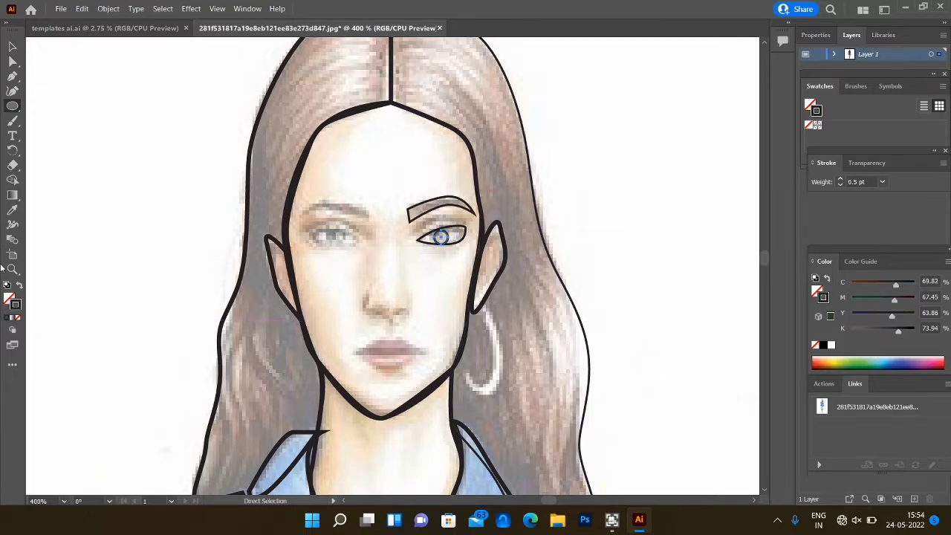
left_click(883, 360)
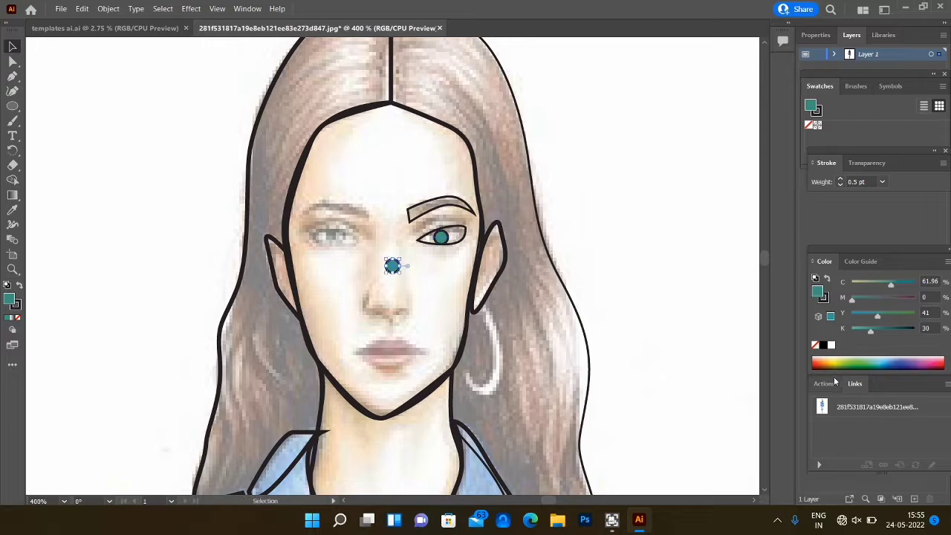
Make a smaller white circle without a stroke and place it on the teal iris as a highlight.
key("ctrl+z")
key("ctrl+z")
key("ctrl+z")
key("ctrl+z")
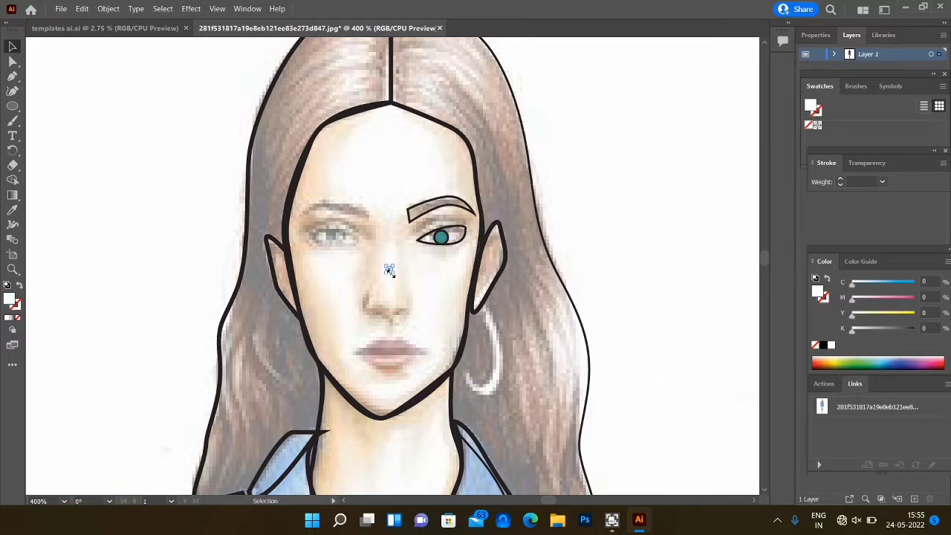
mouse_move(439, 238)
left_mouse_down()
mouse_move(428, 238)
mouse_move(468, 240)
mouse_move(442, 237)
left_mouse_up()
Fill the right eyebrow with black and trace a black eyelid shape between the eyebrow and the eye.
left_click(444, 204)
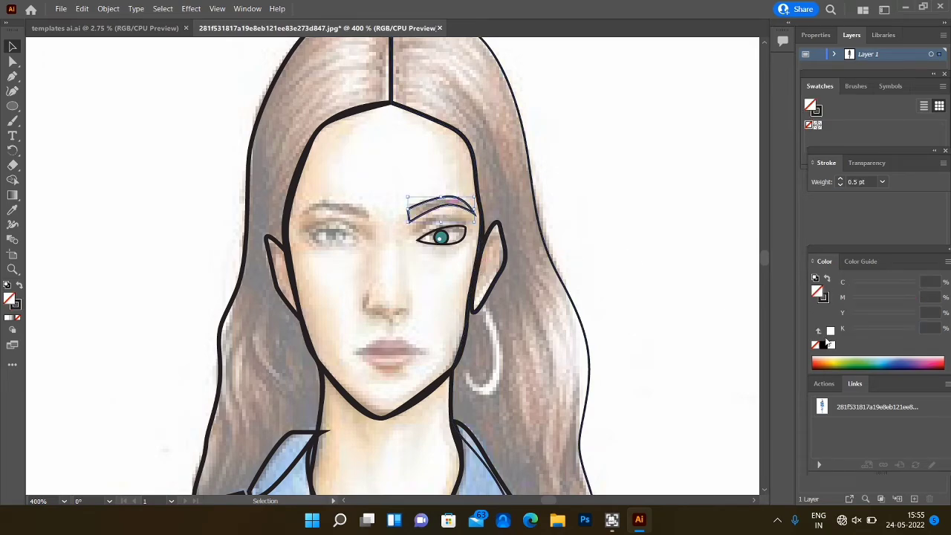
left_click(825, 345)
left_click(12, 77)
mouse_move(443, 248)
left_mouse_down()
mouse_move(450, 225)
mouse_move(427, 231)
mouse_move(443, 246)
left_mouse_up()
left_click(472, 213)
left_click(466, 228)
left_click(414, 239)
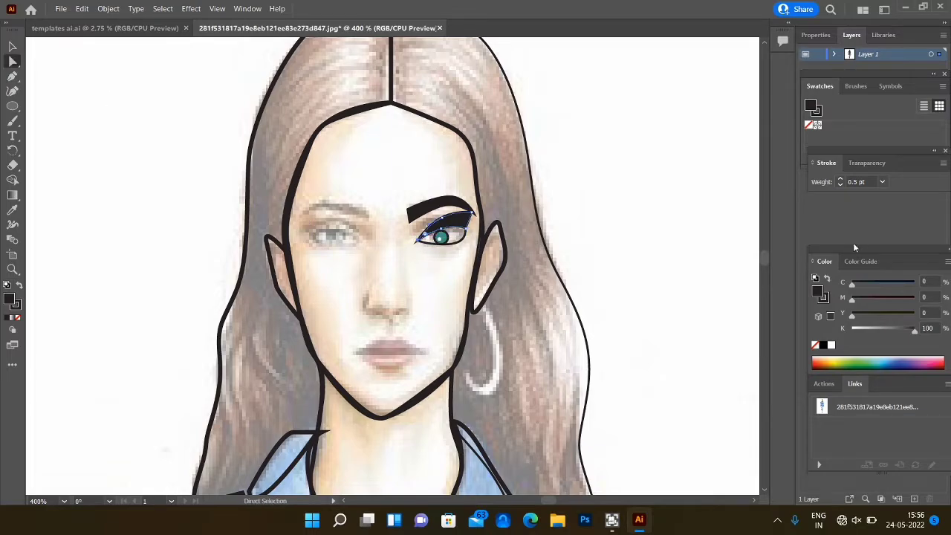
Reduce the opacity of the black eyelid shape to 68%.
key("ctrl+shift+F10")
left_click(934, 181)
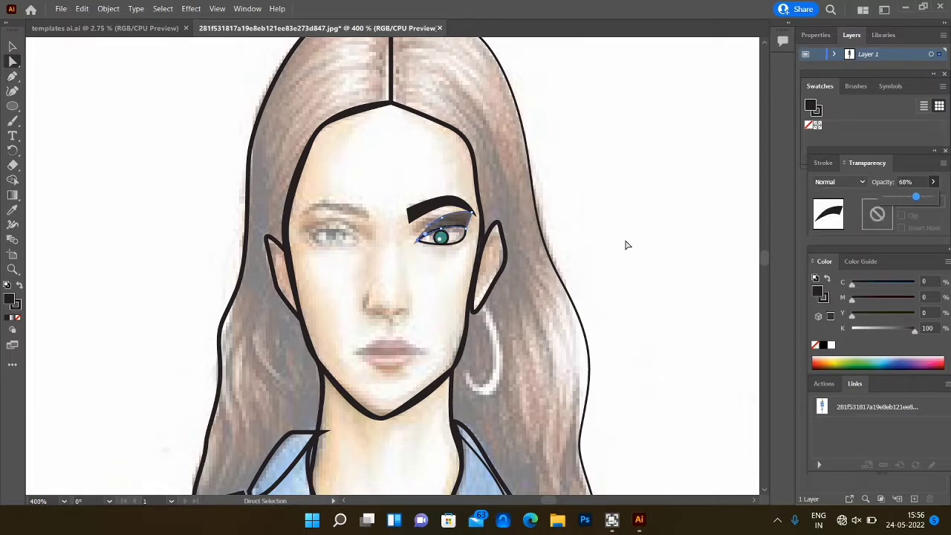
left_click(627, 245)
Reflect a copy of the finished right eye and its eyelid shape, and place it over the left eye.
left_click(444, 205)
left_click(12, 46)
left_click(447, 226, "shift")
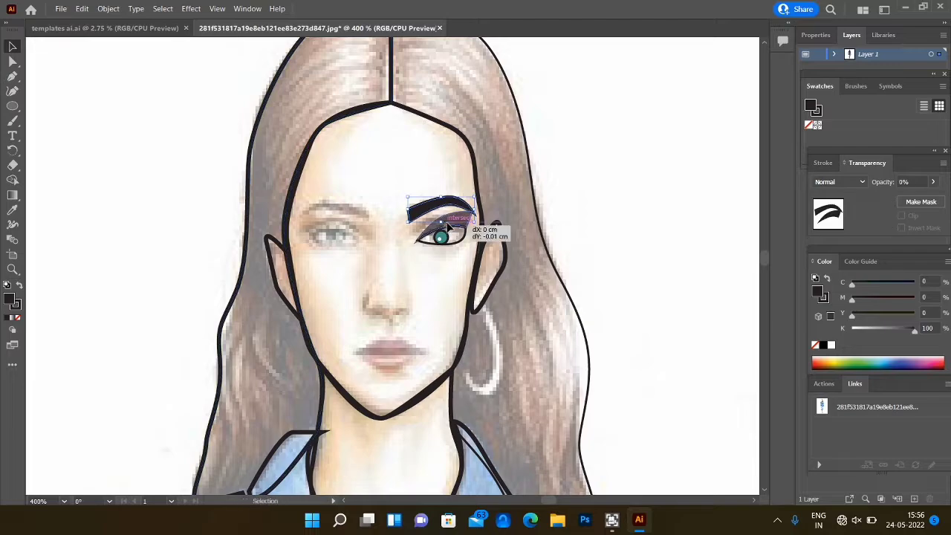
right_click(438, 202)
mouse_move(541, 420)
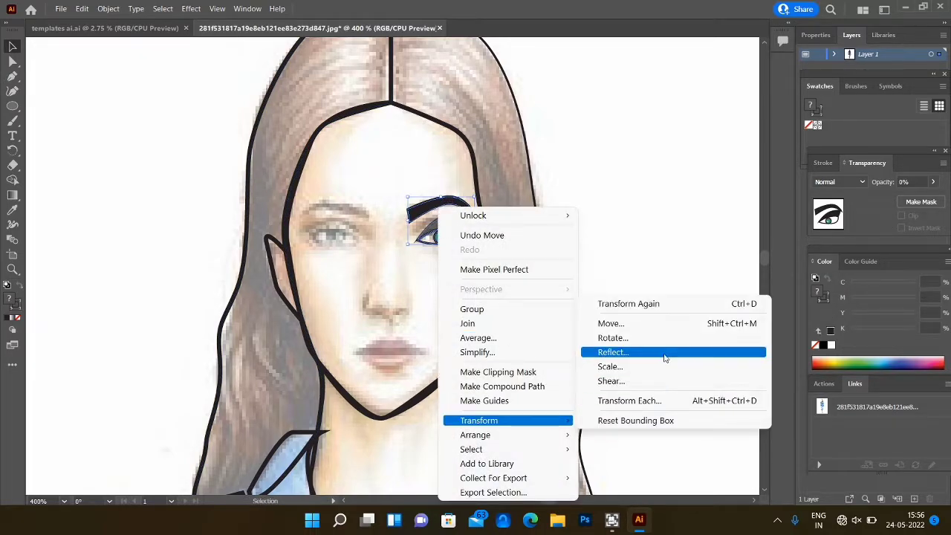
left_click(665, 354)
left_click(410, 335)
left_click_drag(440, 223, 334, 240)
left_click(677, 291)
left_click(550, 248)
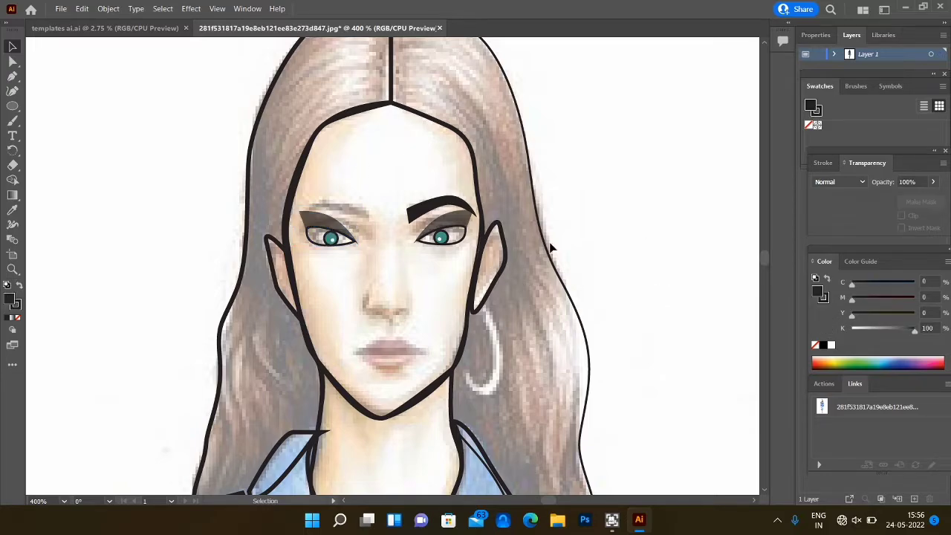
Reflect a copy of the black right eyebrow and place it above the left eye.
left_click(427, 209)
right_click(428, 211)
mouse_move(478, 423)
left_click(679, 356)
left_click(409, 336)
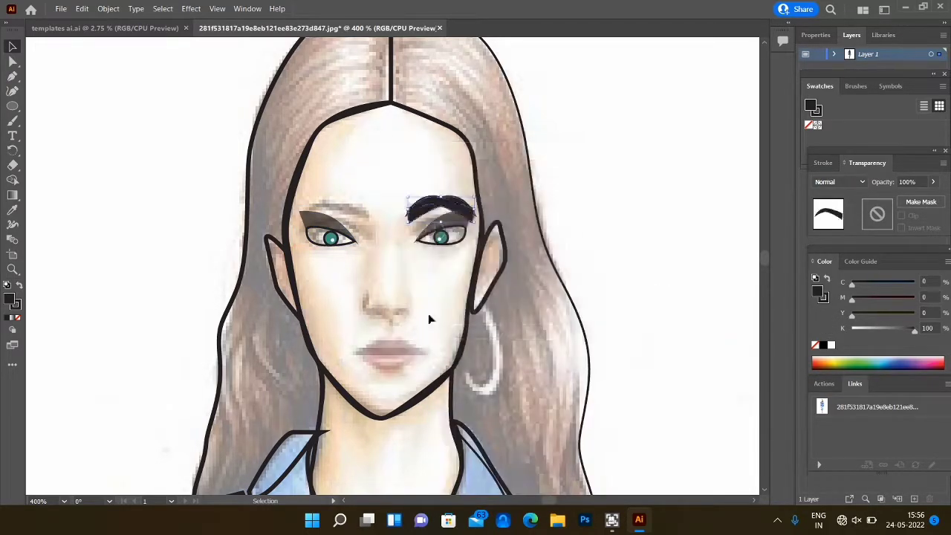
left_click_drag(426, 214, 313, 214)
left_click(435, 212)
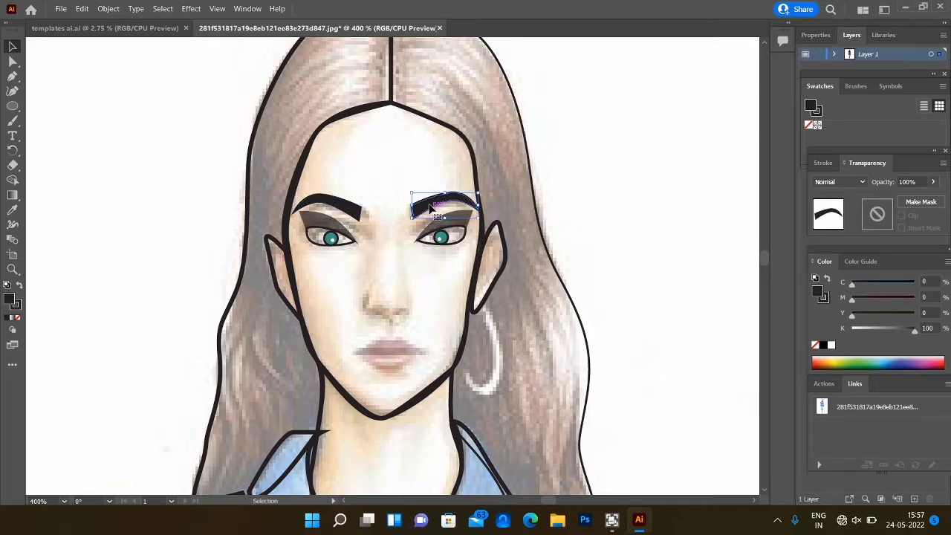
left_click(514, 237)
Trace the outline of the lips and the line between them with the Pen tool, without a fill.
left_click(12, 76)
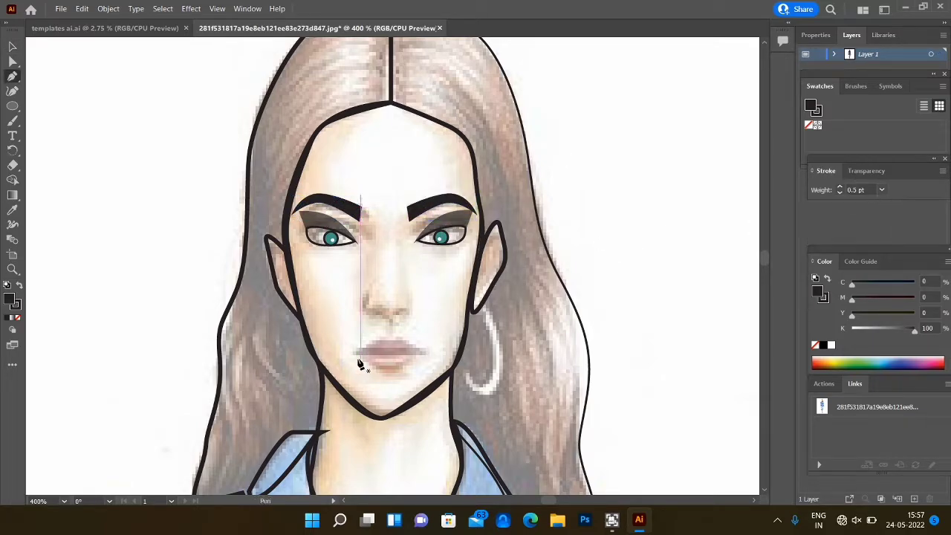
left_click_drag(387, 340, 423, 355)
left_click(18, 317)
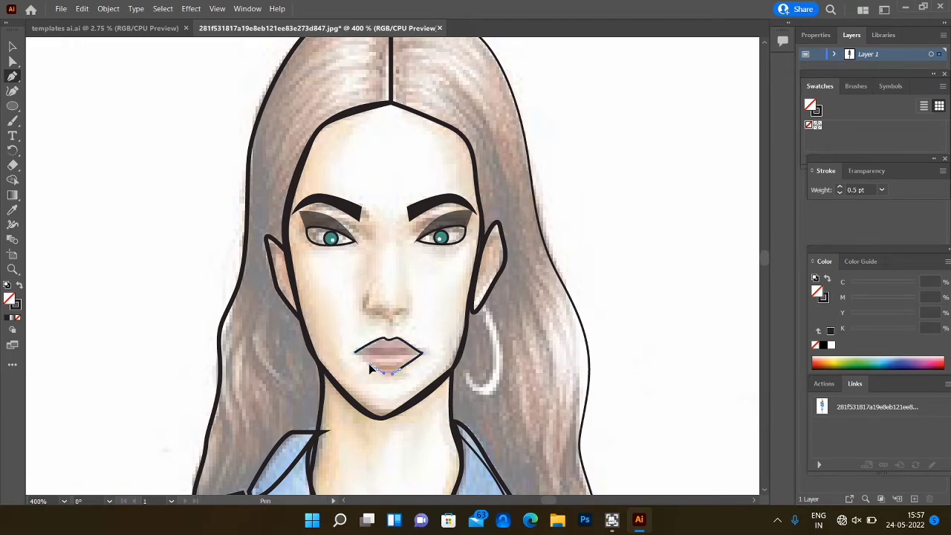
left_click_drag(355, 359, 377, 360)
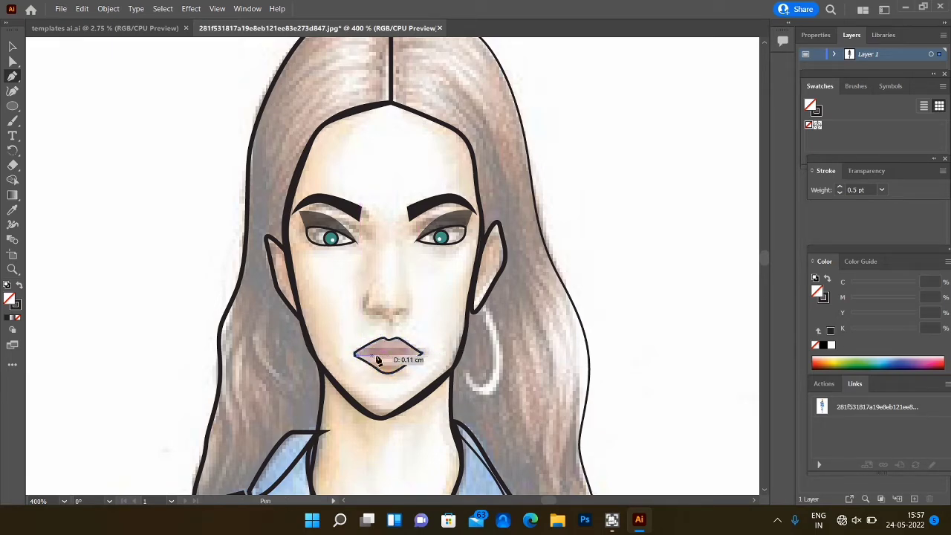
Draw a small black-filled ellipse for the left nostril and place a matching one over the right nostril.
left_click(13, 105)
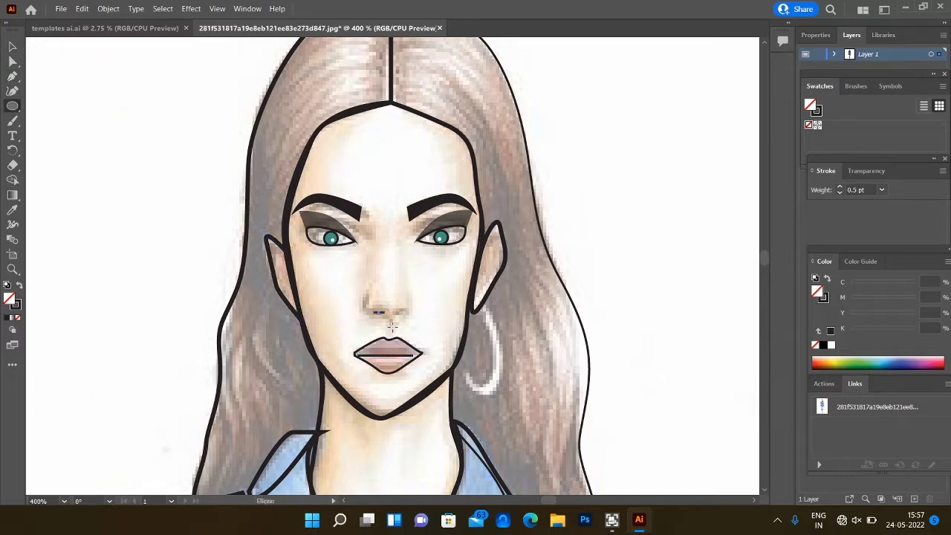
key("v")
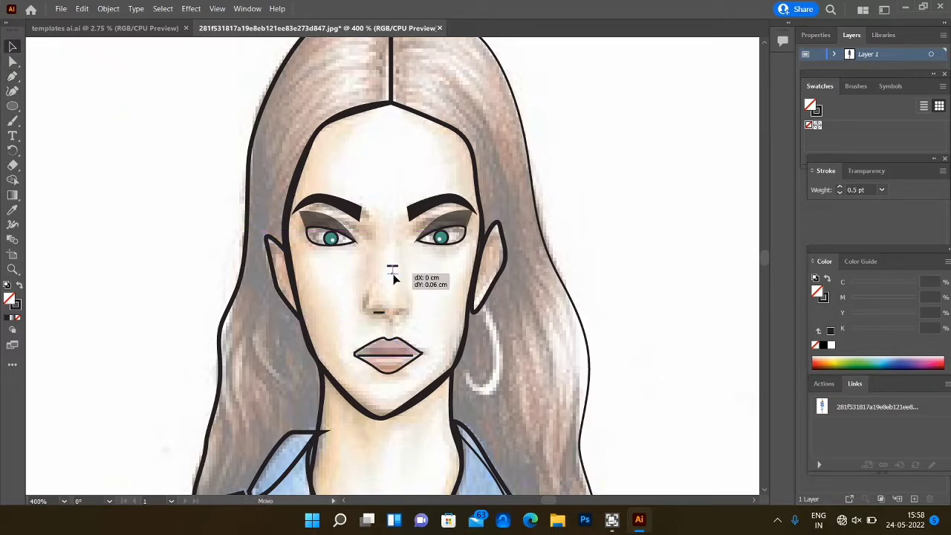
left_click_drag(394, 278, 382, 306)
key("l")
key("shift+x")
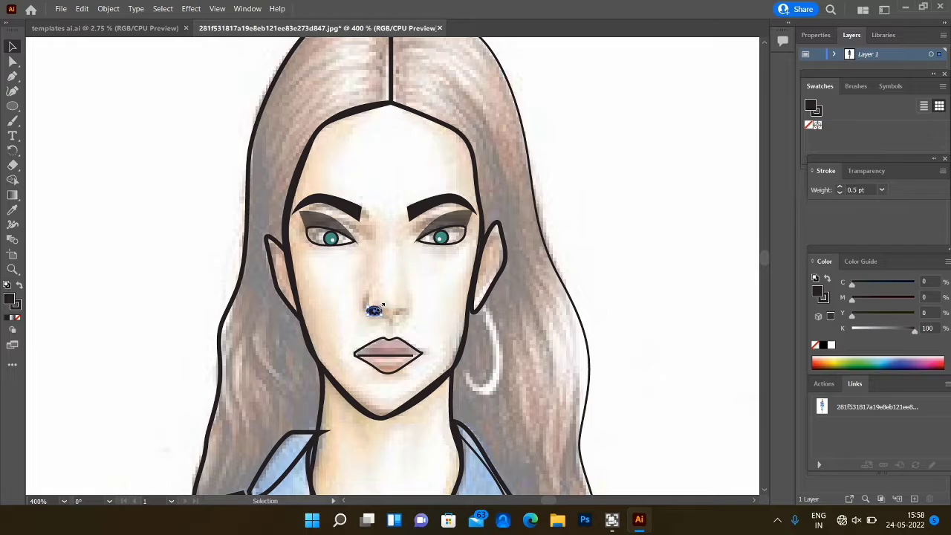
key("a")
left_click_drag(392, 269, 400, 312)
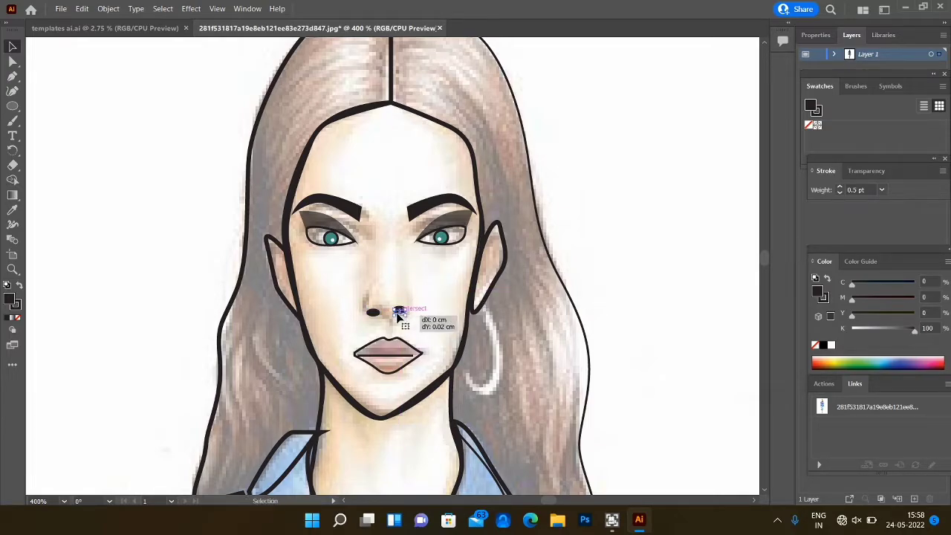
Trace both sides of the nose with the Pen tool using an unfilled 0.25 pt stroke.
left_click(12, 77)
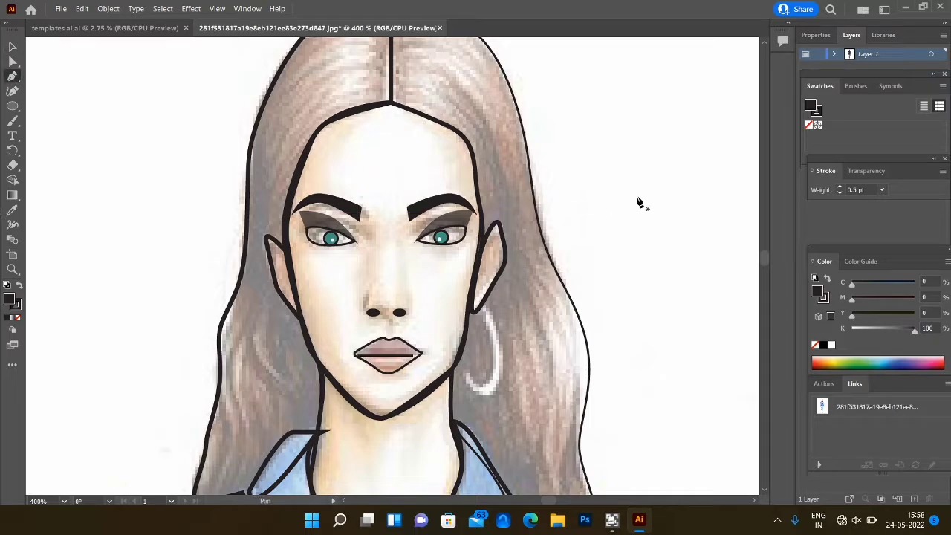
left_click(362, 315)
mouse_move(367, 271)
left_mouse_down()
mouse_move(84, 323)
mouse_move(744, 278)
left_mouse_up()
left_click(883, 191)
left_click(897, 204)
left_click(12, 47)
left_click(12, 76)
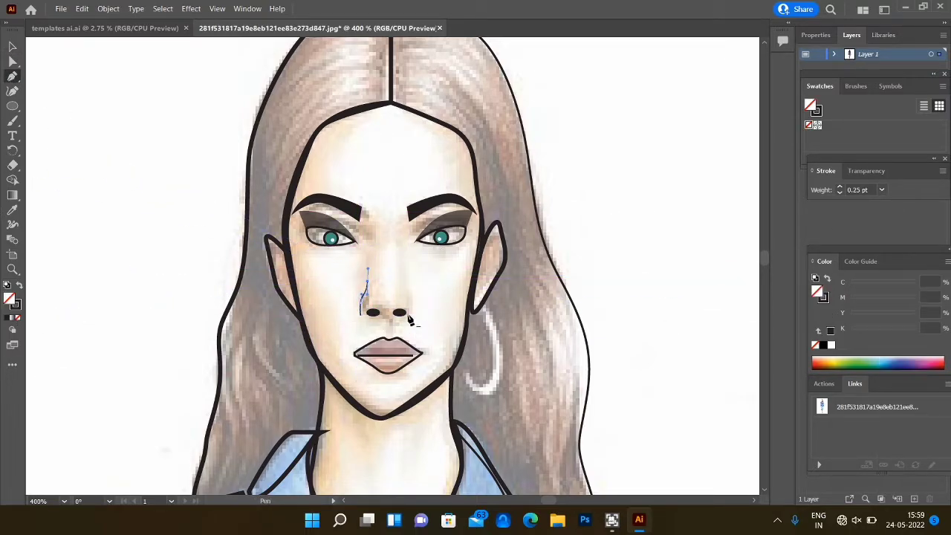
left_click_drag(407, 284, 488, 318)
left_click(402, 262)
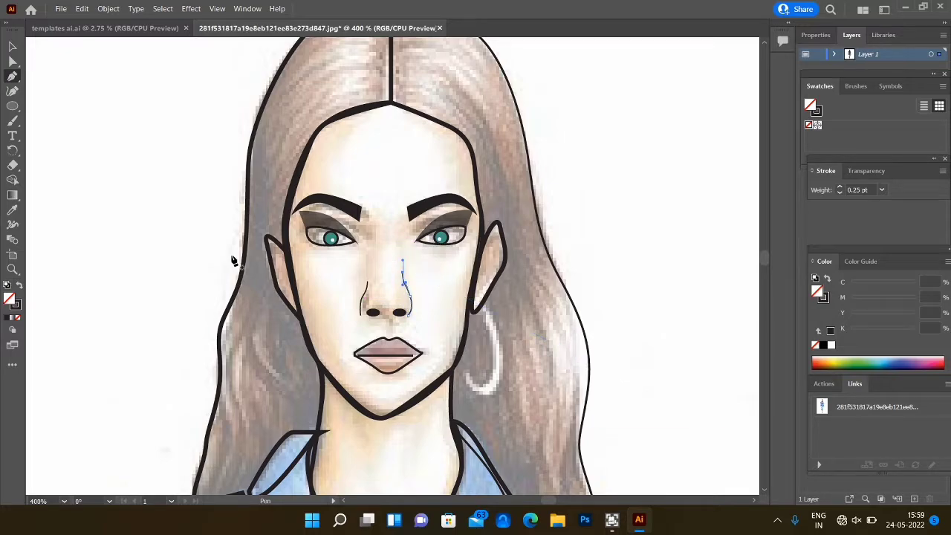
Trace the outline of the belt's knot at the jacket waist with the Pen tool.
left_click(11, 46)
key("ctrl+minus")
key("ctrl+minus")
key("ctrl+minus")
key("ctrl+minus")
key("ctrl+minus")
key("ctrl+minus")
key("ctrl+minus")
left_click_drag(764, 257, 764, 261)
left_click(460, 273)
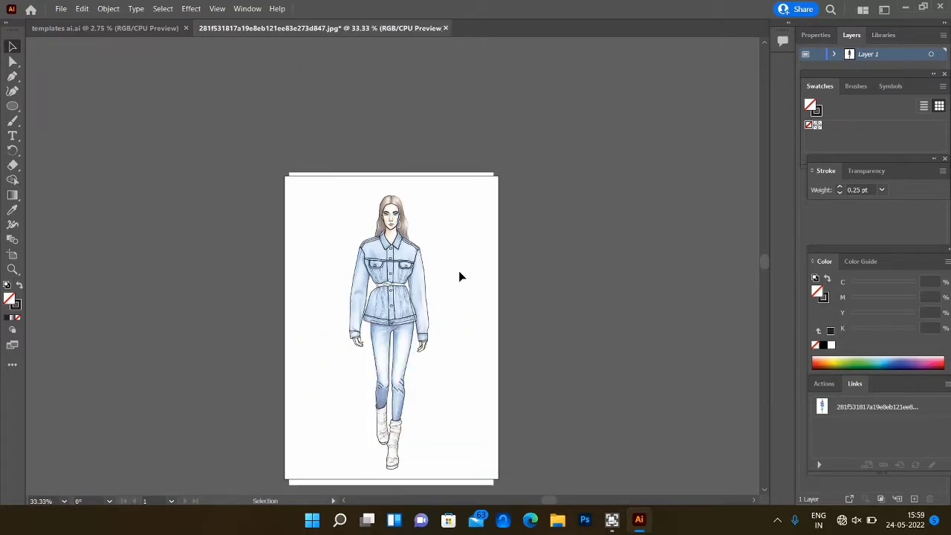
key("ctrl+plus")
key("ctrl+plus")
key("ctrl+plus")
key("ctrl+plus")
key("ctrl+plus")
key("ctrl+plus")
left_click(11, 76)
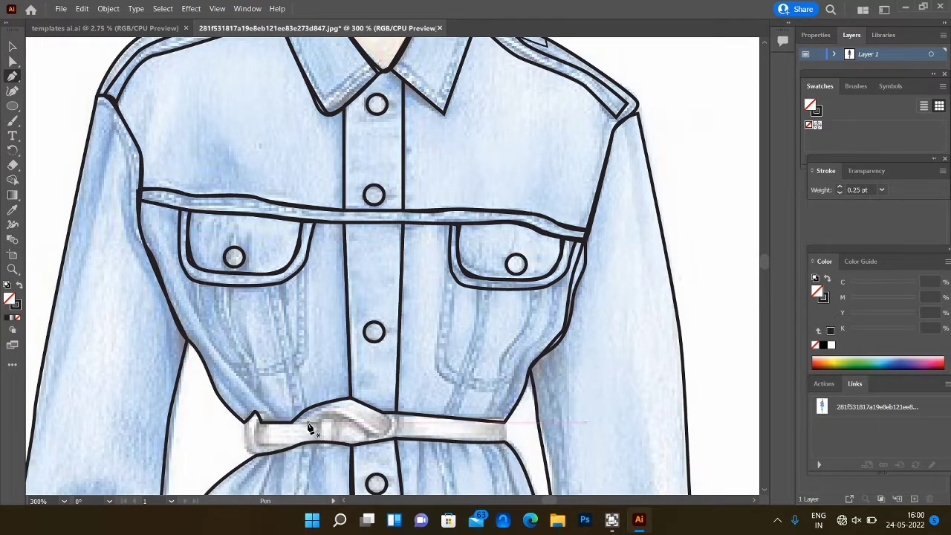
left_click_drag(391, 436, 392, 435)
left_click(389, 414)
key("Escape")
left_click(316, 422)
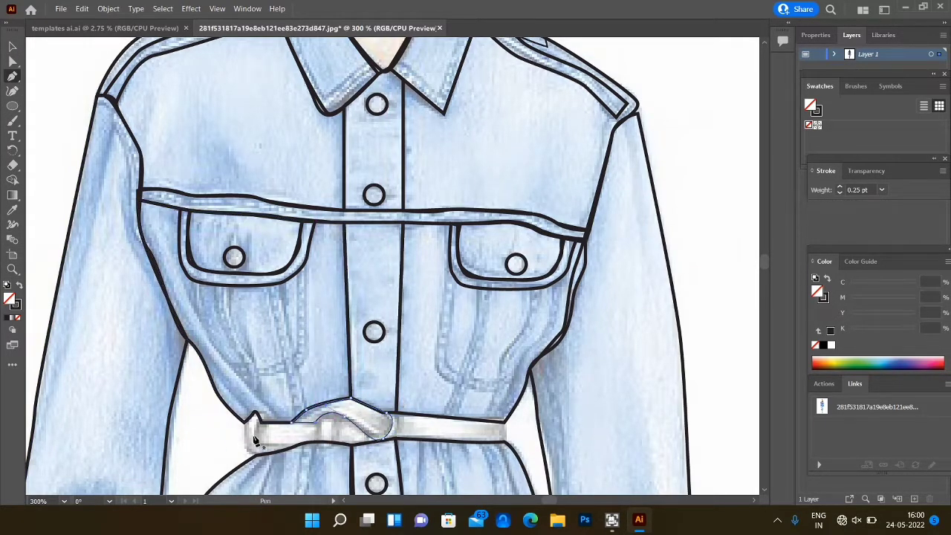
Trace the folded loop at the left end of the belt.
left_click(261, 423)
mouse_move(263, 445)
left_mouse_down()
mouse_move(272, 449)
mouse_move(249, 452)
left_mouse_up()
left_click(297, 445)
left_click(245, 424)
key("Escape")
Trace the belt band as a closed shape from the left loop around the right end of the waist.
left_click(262, 423)
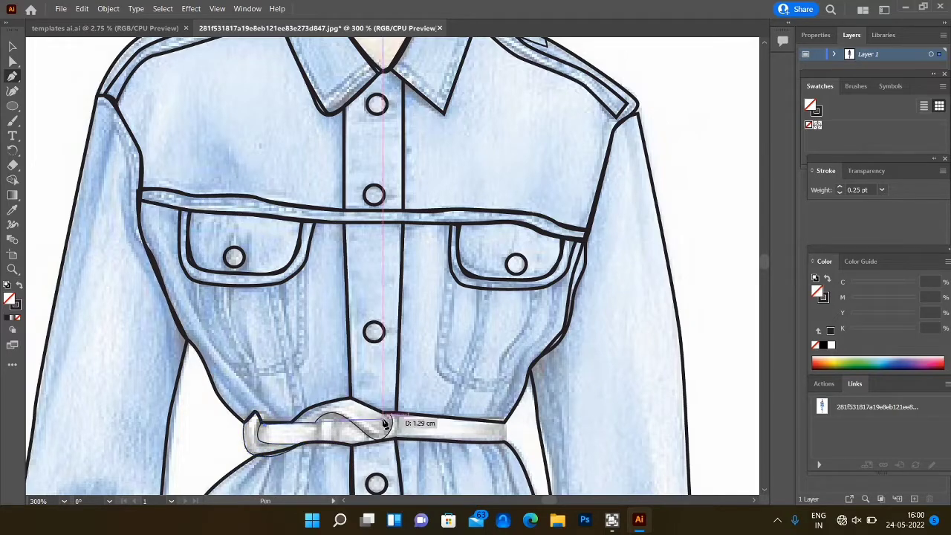
left_click_drag(406, 414, 422, 416)
left_click(506, 423)
left_click_drag(505, 443, 494, 444)
left_click_drag(396, 440, 261, 429)
left_click(262, 424)
key("a")
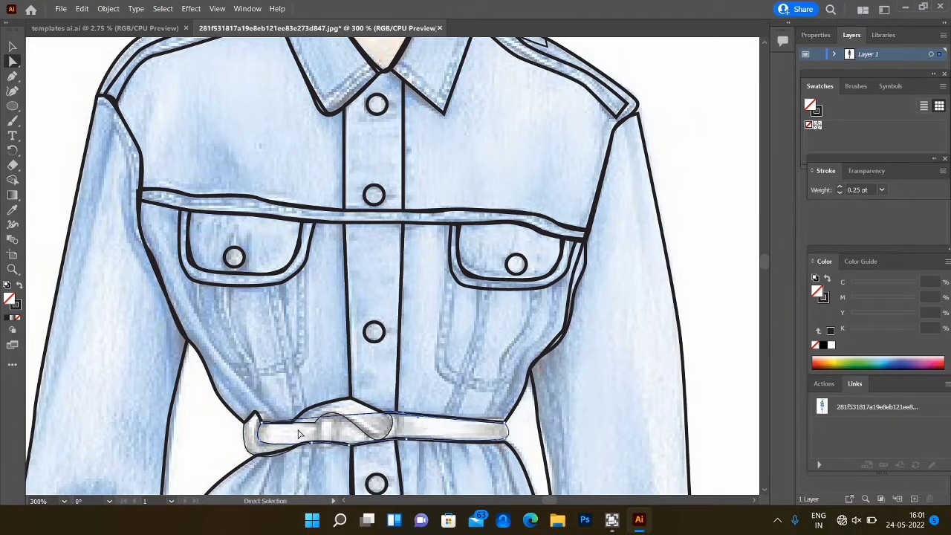
Move the reference image beside the artboard on its left and turn Layer 1 from a template into a normal layer.
key("ctrl+minus")
key("ctrl+minus")
key("ctrl+minus")
key("ctrl+minus")
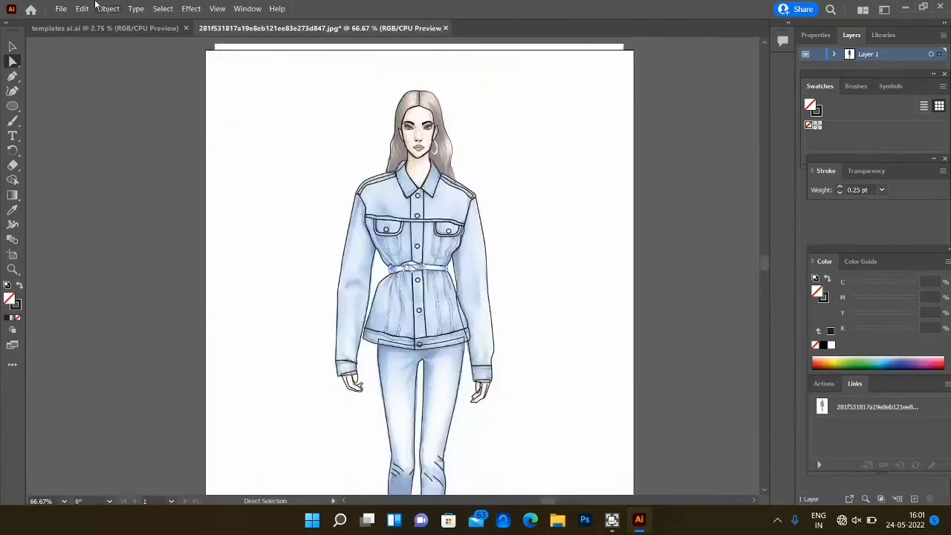
key("v")
left_click_drag(335, 134, 75, 118)
double_click(868, 54)
left_click(474, 313)
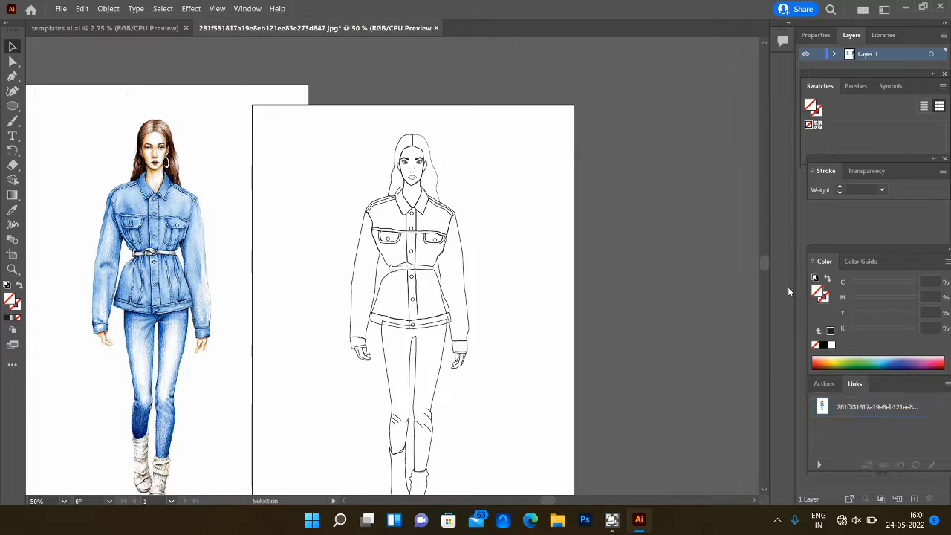
Fill the jacket's upper and lower body panels with light blue sampled from the reference jacket (C 18.93, M 4.66, Y 1.34, K 0).
left_click_drag(765, 262, 765, 270)
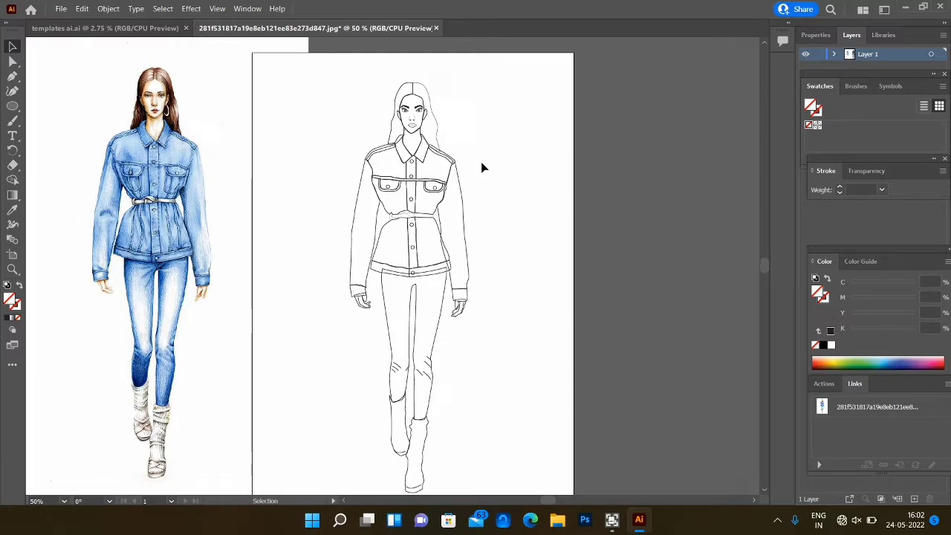
left_click(407, 162)
left_click(444, 153, "shift")
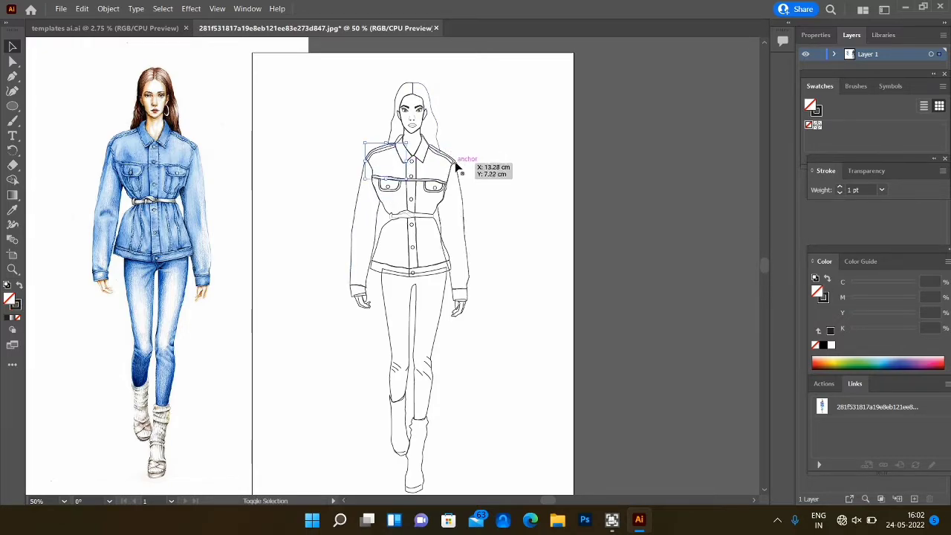
left_click(439, 241, "shift")
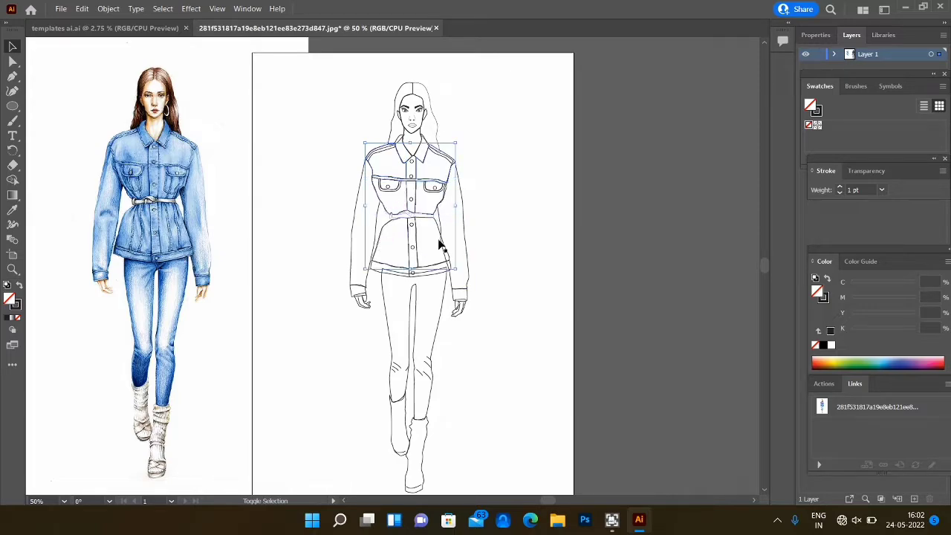
left_click(179, 149)
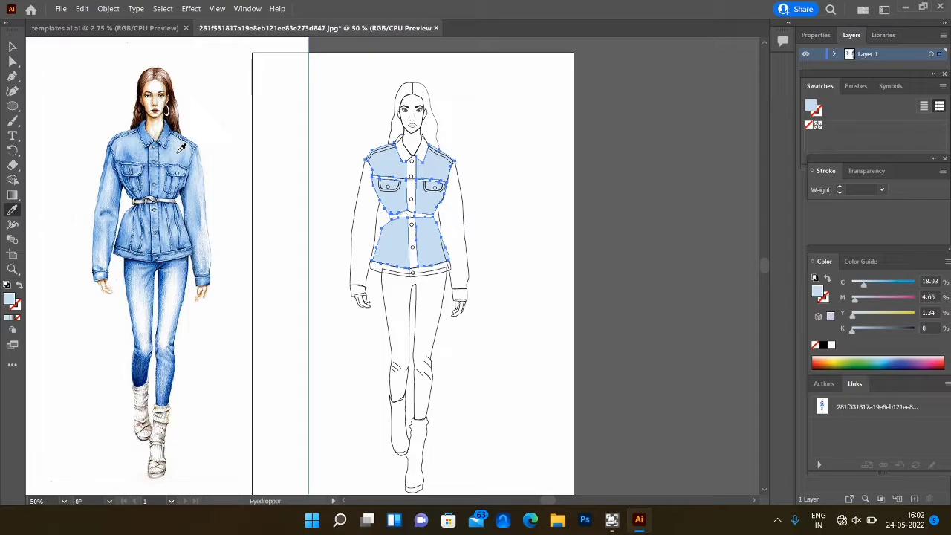
Apply the Grain texture effect to the jacket panels with intensity 40, contrast 50 and the Regular grain type.
left_click(108, 8)
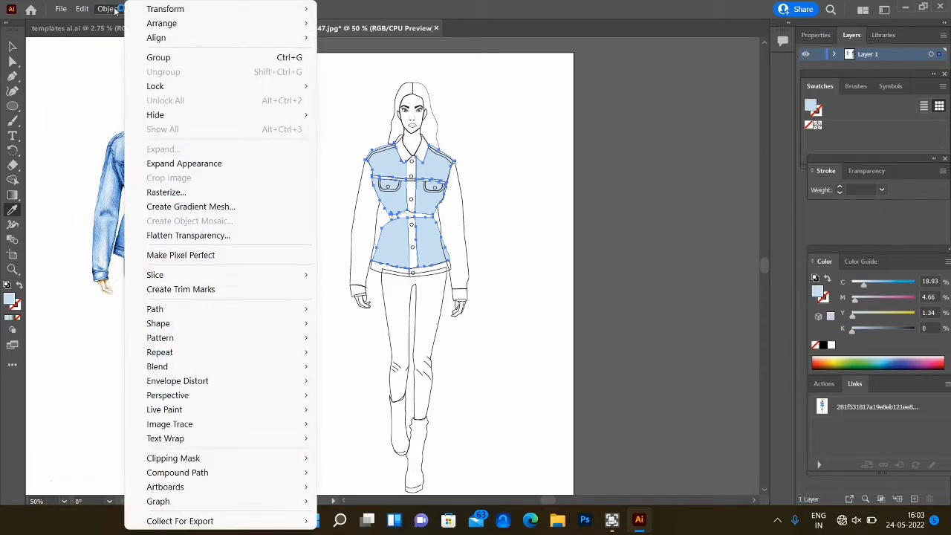
mouse_move(193, 340)
mouse_move(77, 16)
left_click(408, 8)
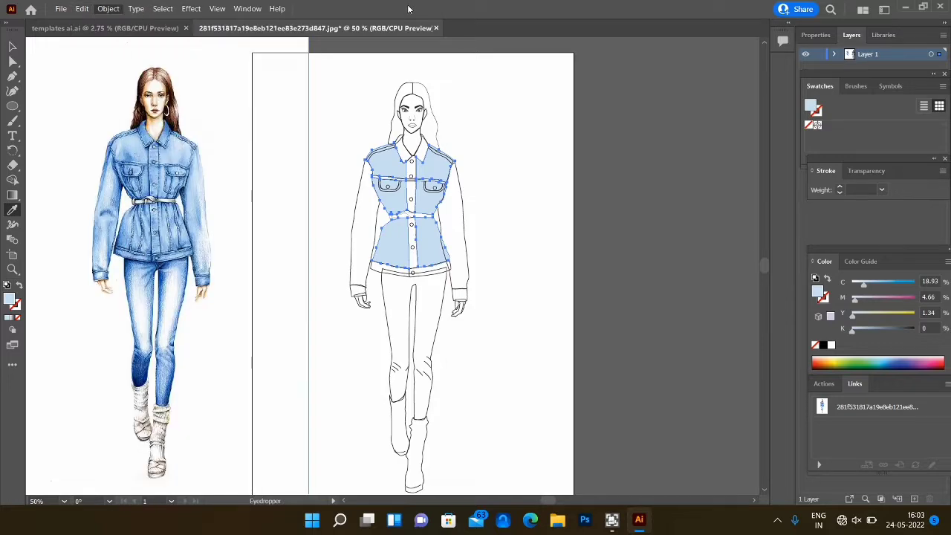
left_click(190, 9)
mouse_move(260, 330)
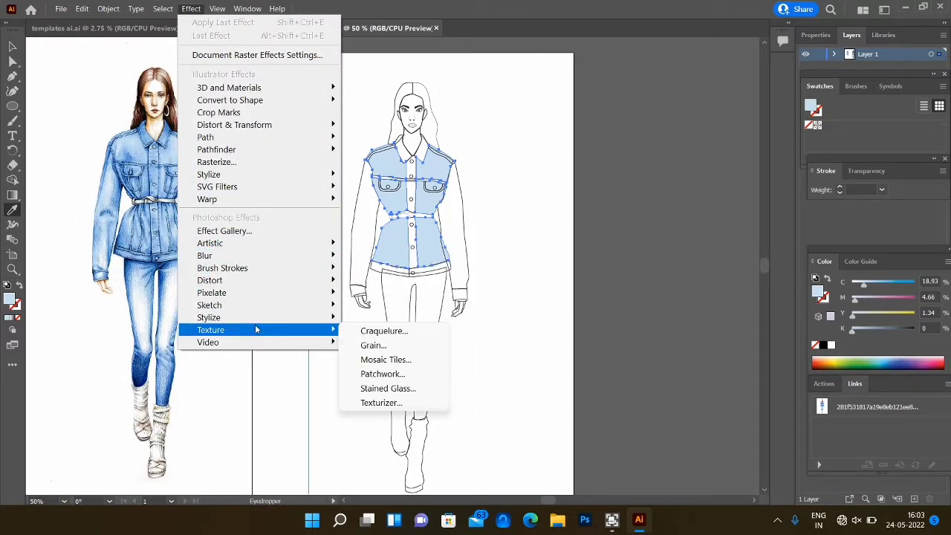
left_click(371, 346)
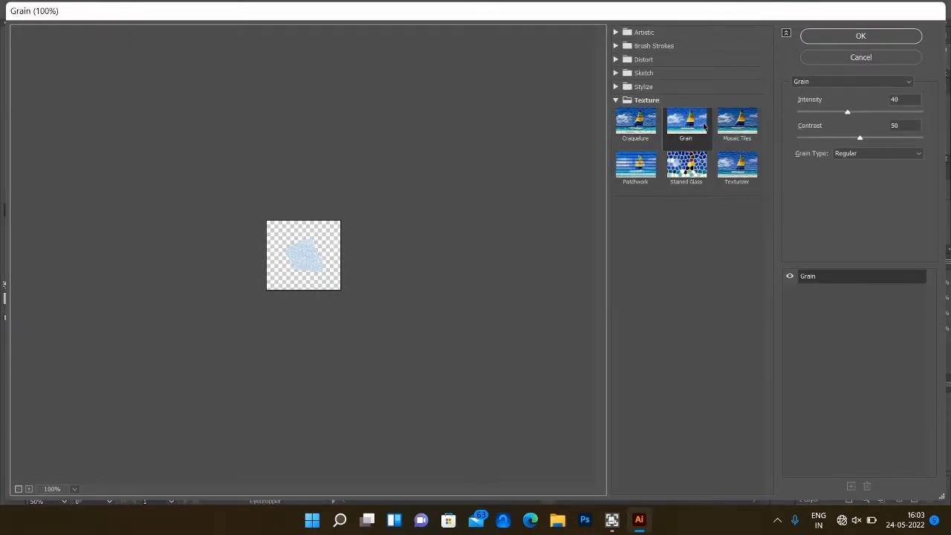
left_click(861, 35)
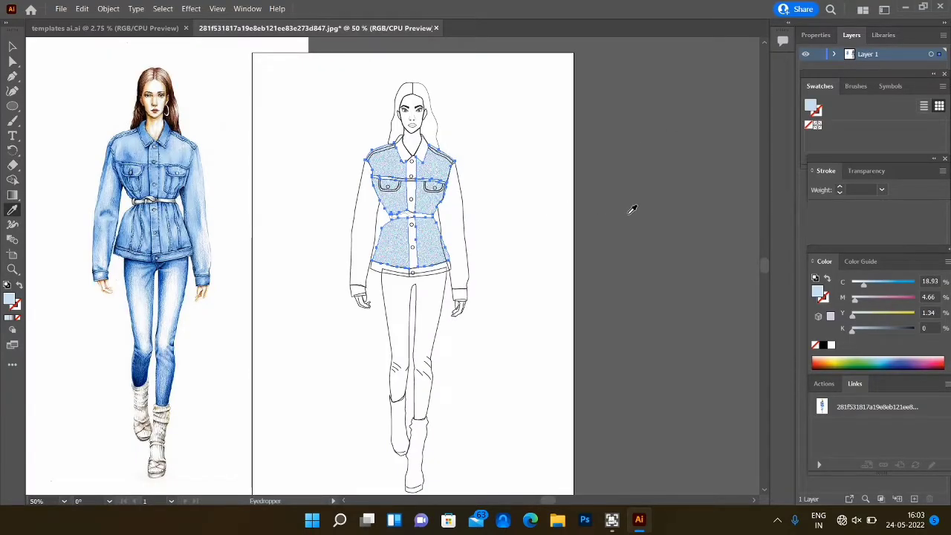
Add the Rough Pastels effect to the jacket panels and recolour them with deeper blue sampled from the reference (C 36.38, M 13.99, Y 0, K 0).
left_click(191, 9)
mouse_move(320, 240)
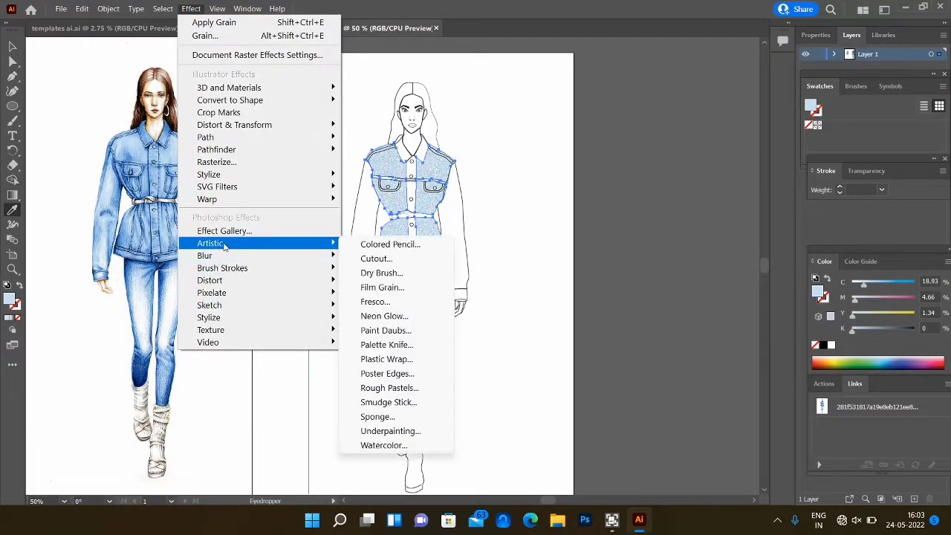
left_click(404, 291)
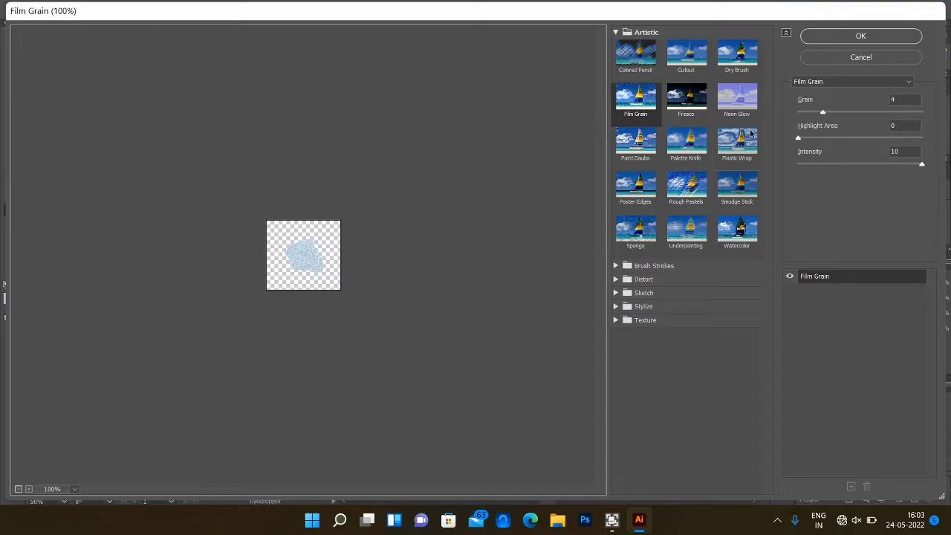
left_click(686, 186)
left_click(834, 35)
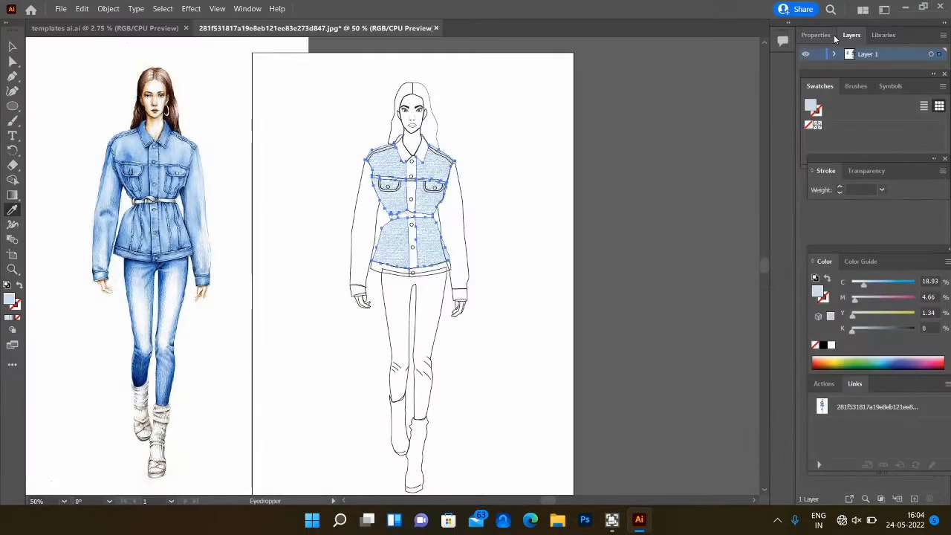
left_click(158, 169)
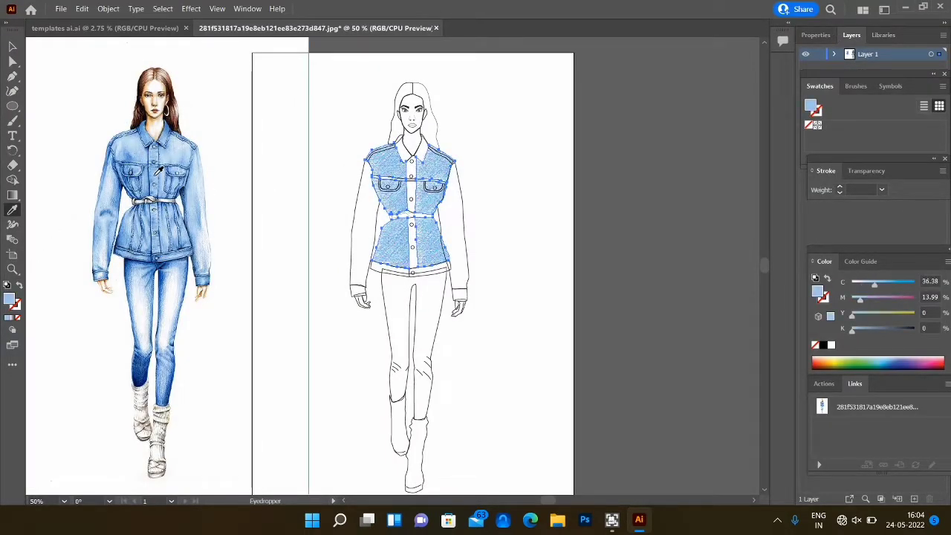
Fill both jacket sleeves with the light blue of the jacket panels (C 36.38, M 13.99, Y 0, K 0).
left_click(13, 47)
left_click(518, 226)
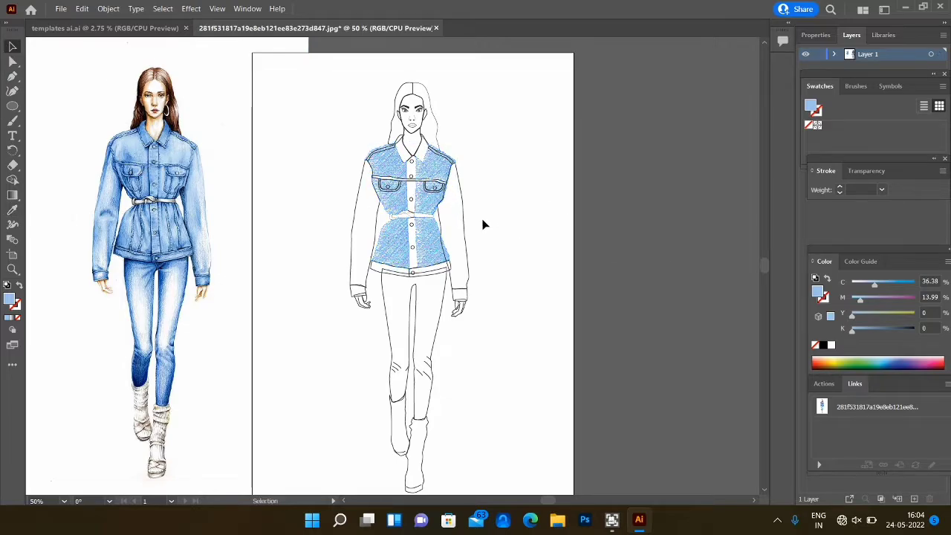
left_click(463, 233)
left_click(356, 230, "shift")
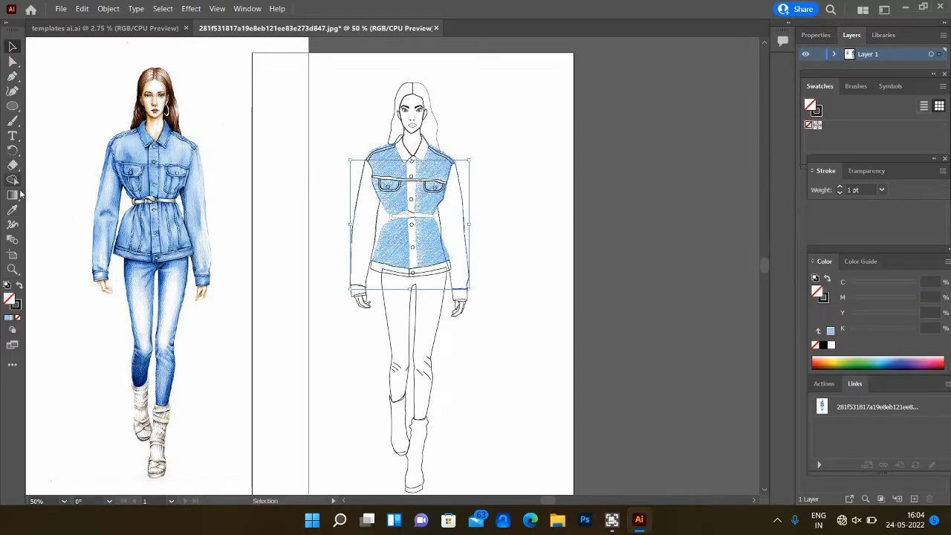
key("i")
left_click(405, 197)
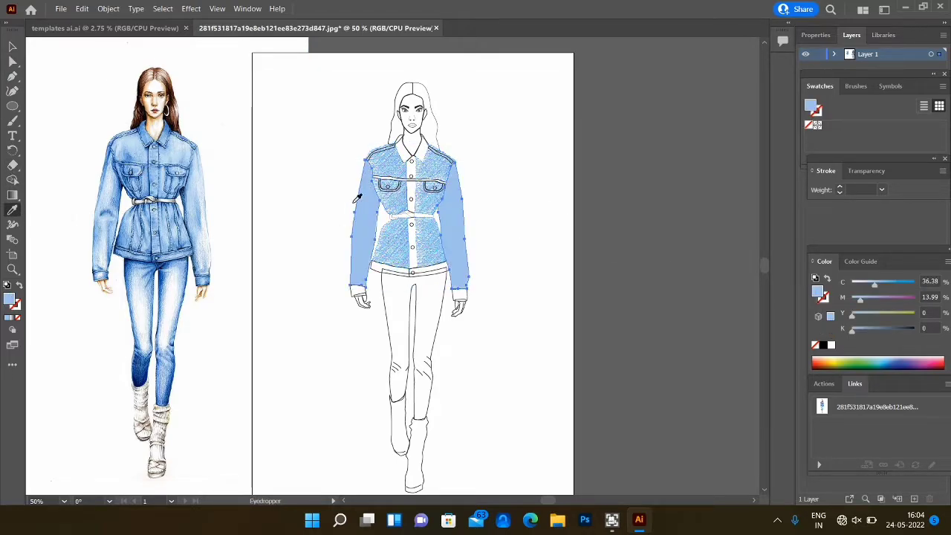
Apply the Rough Pastels effect to both sleeves with stroke length 6, stroke detail 4, Canvas texture, scaling 100% and relief 20.
left_click(13, 47)
left_click(193, 9)
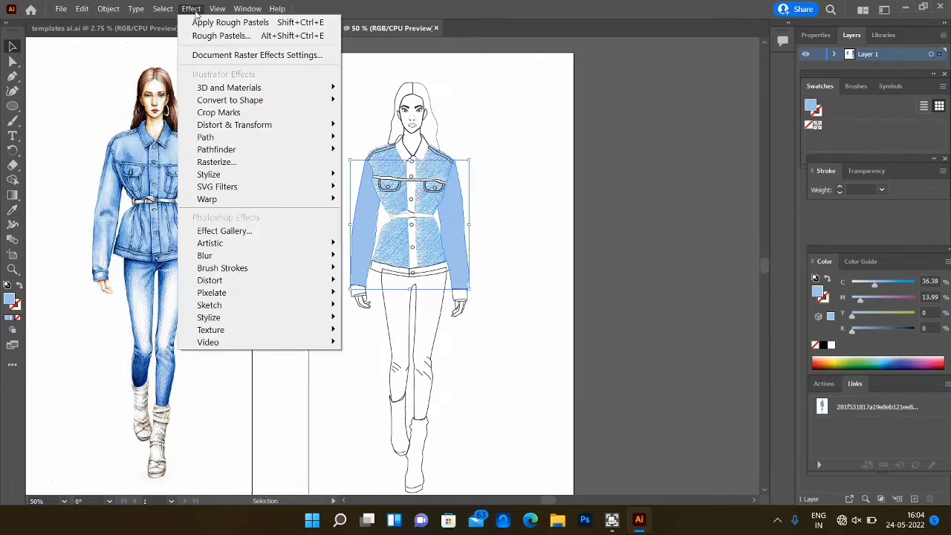
mouse_move(210, 243)
left_click(372, 282)
left_click(686, 185)
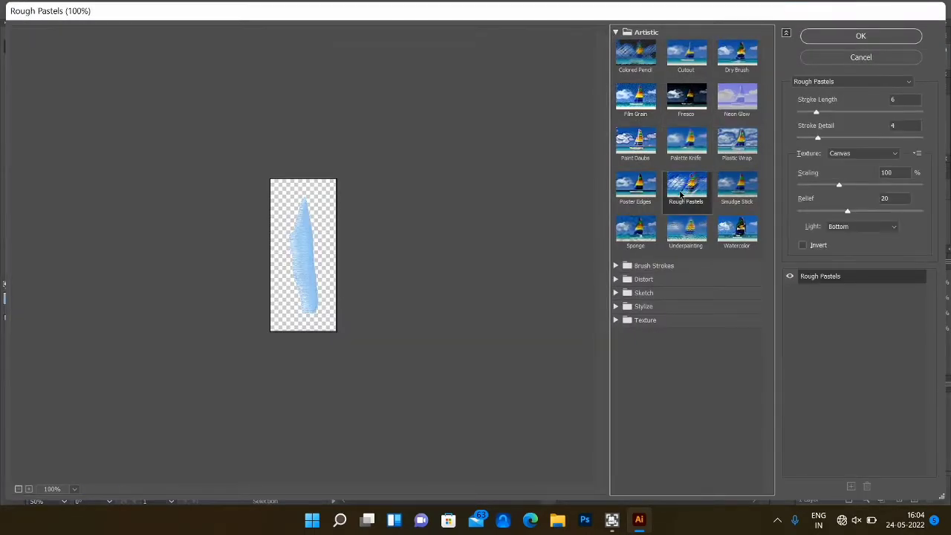
left_click(847, 36)
Recolour both sleeves black (C 0, M 0, Y 0, K 100).
key("i")
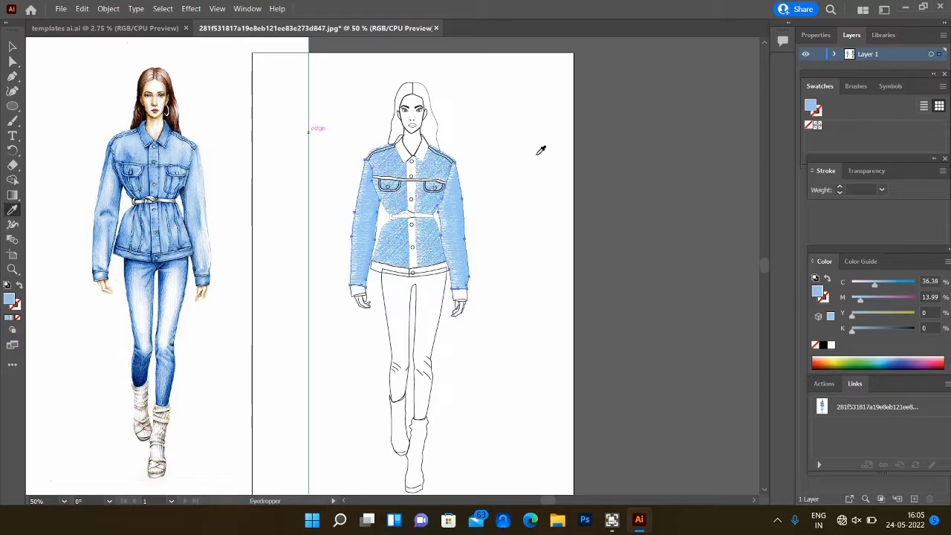
left_click(824, 345)
key("v")
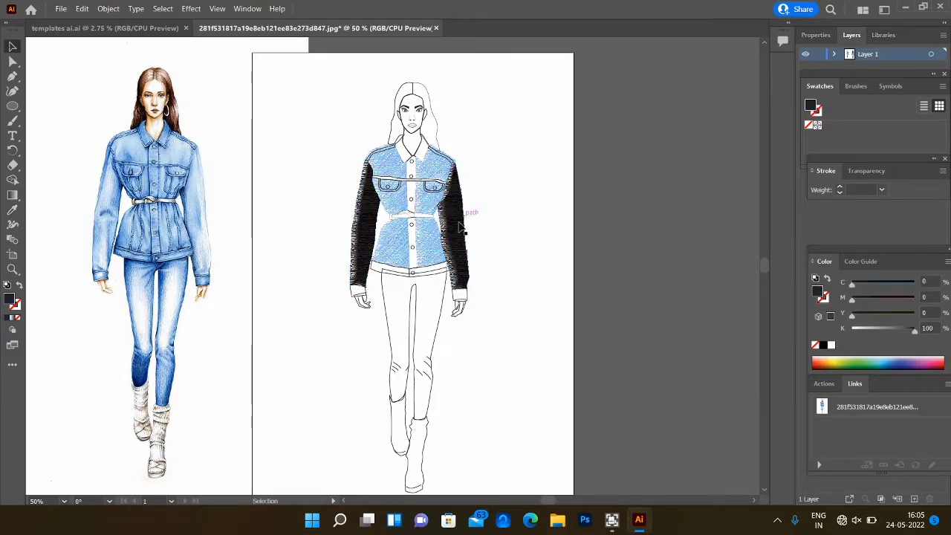
Preview several Artistic effects on the black sleeves, including Paint Daubs and Underpainting, and try the Palette Knife effect.
left_click(191, 8)
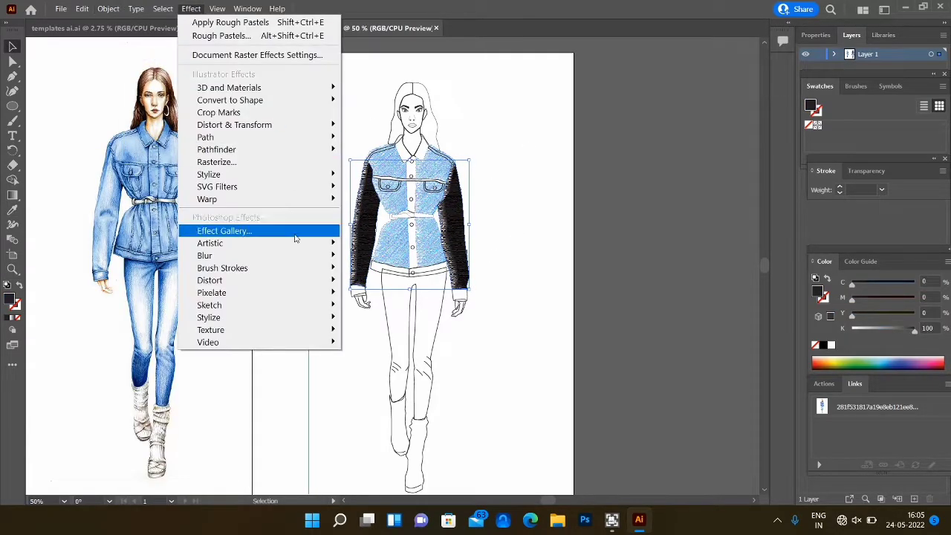
mouse_move(287, 244)
left_click(384, 316)
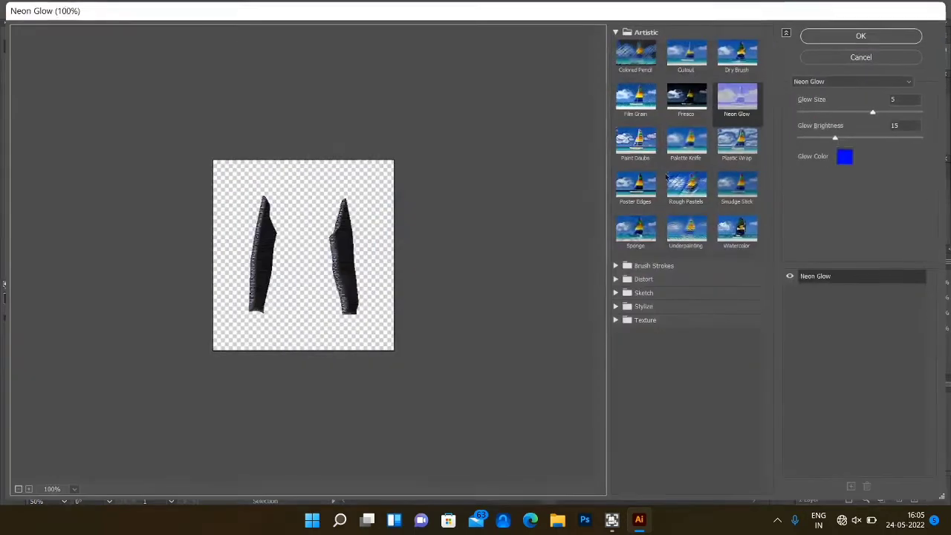
left_click(636, 141)
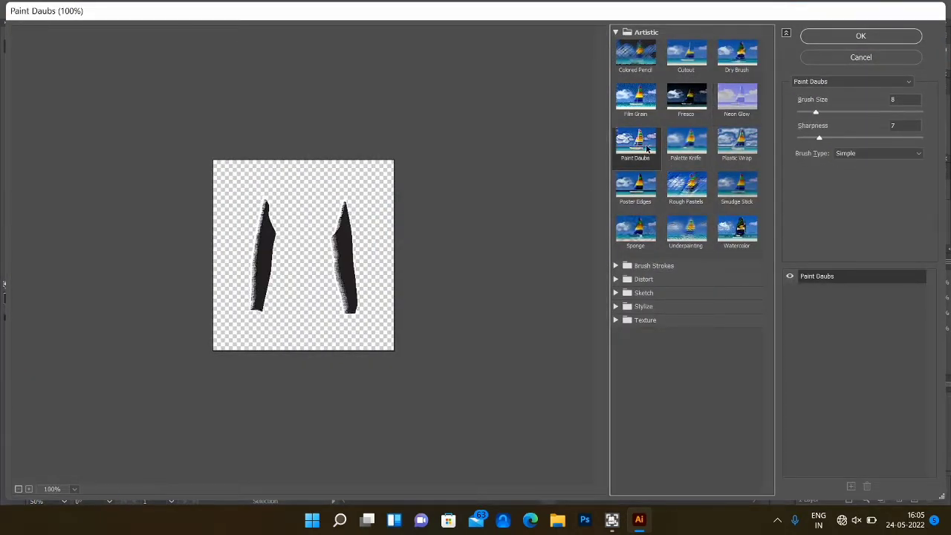
left_click(636, 96)
left_click(686, 141)
left_click(731, 98)
left_click(686, 231)
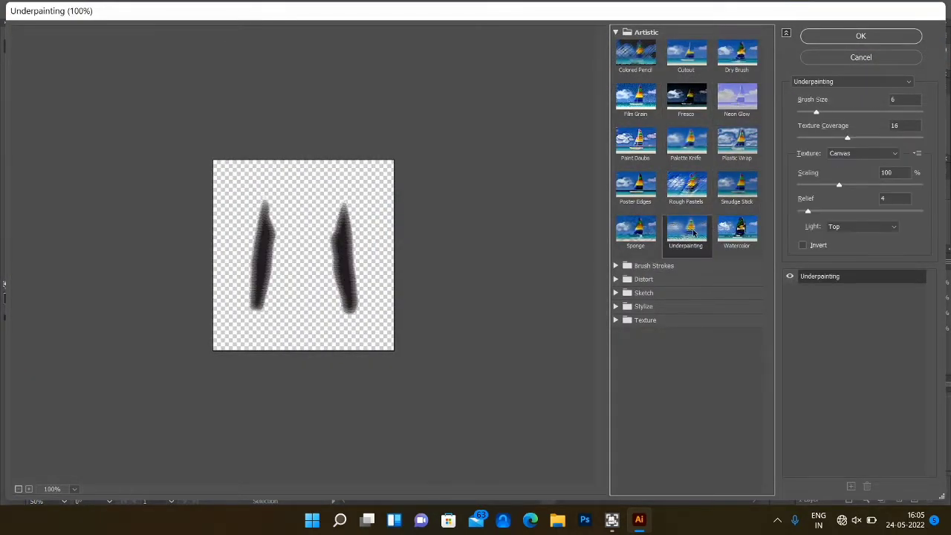
left_click(636, 186)
left_click(736, 96)
left_click(686, 142)
left_click(859, 36)
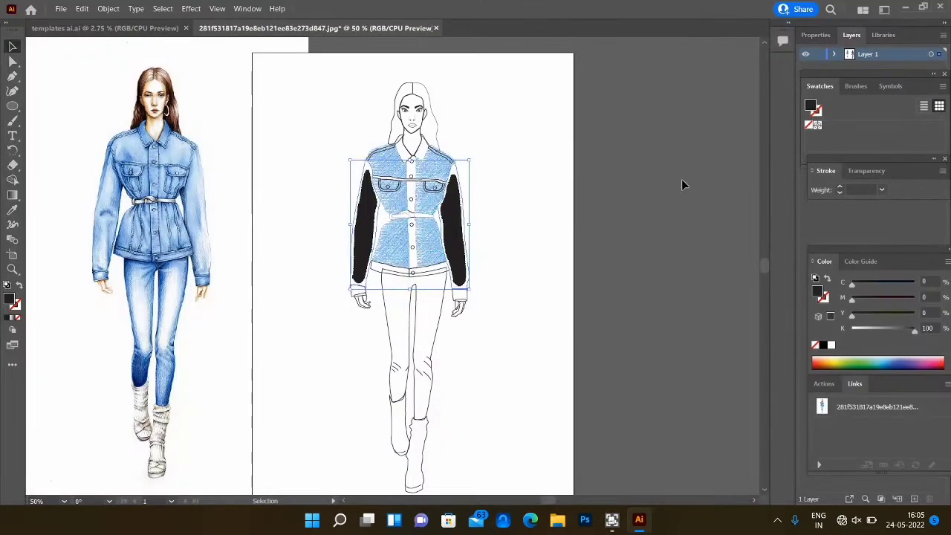
Recolour the sleeves green (C 66.67, M 0, Y 100, K 0) and apply the Grain texture with intensity 40, contrast 50, Regular type.
left_click(878, 359)
left_click(865, 360)
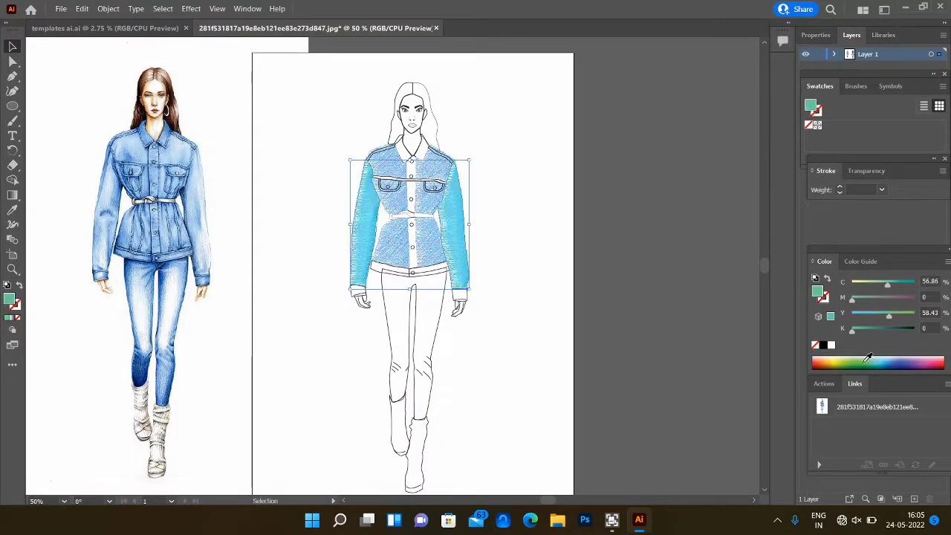
left_click(191, 8)
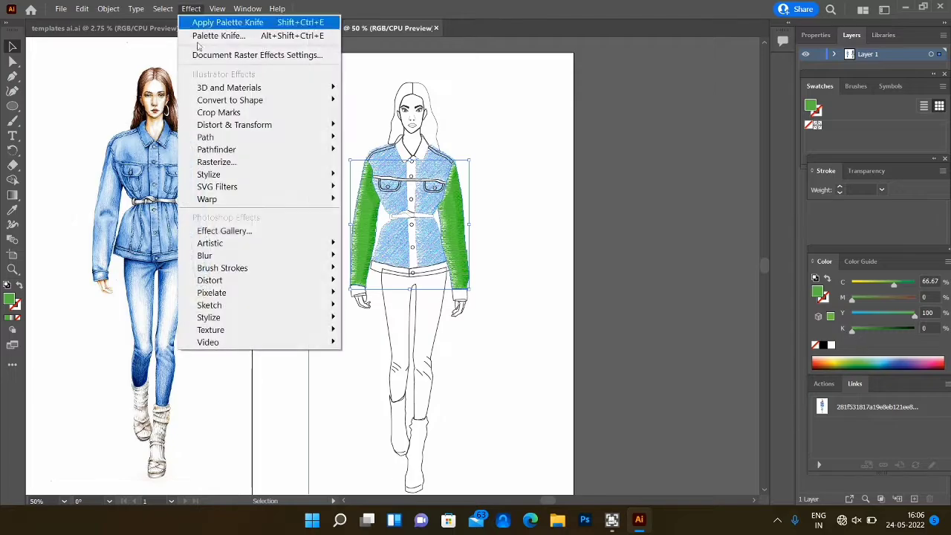
mouse_move(223, 329)
left_click(371, 345)
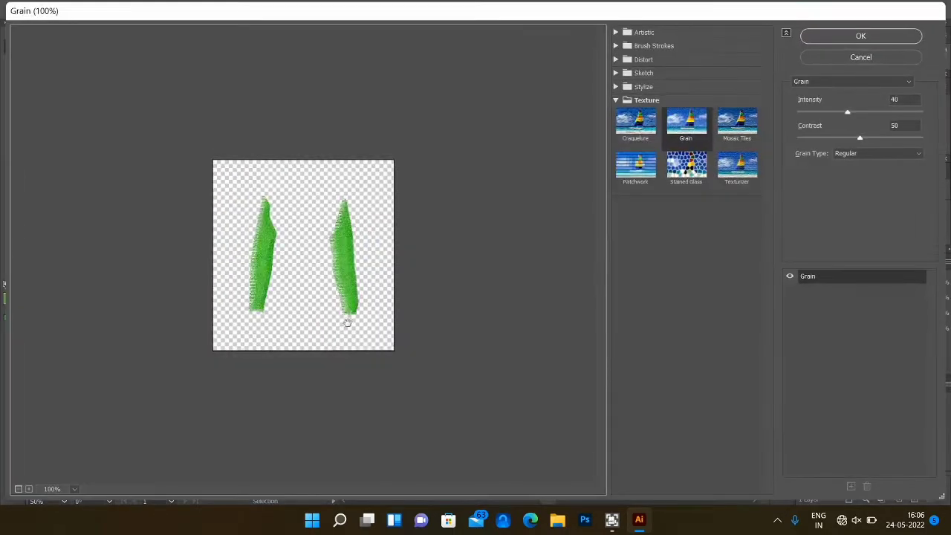
left_click(705, 139)
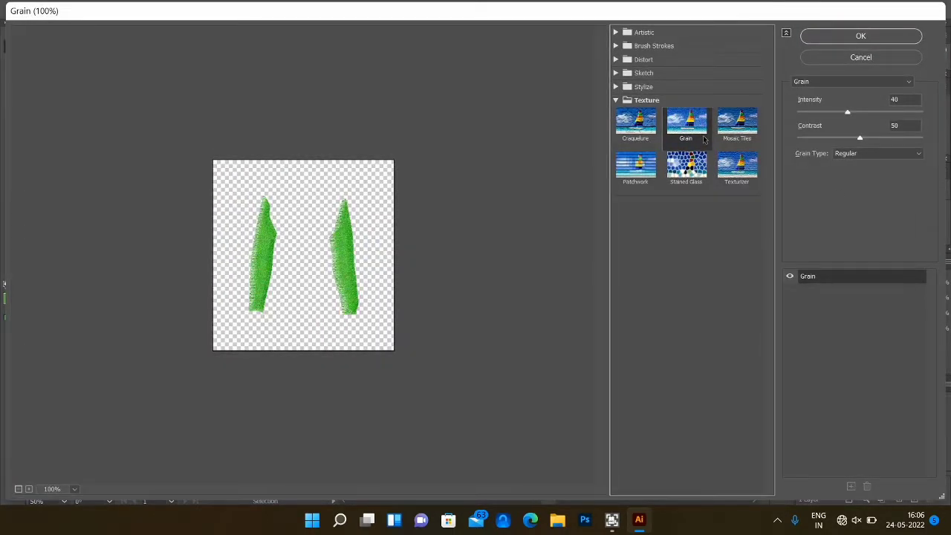
left_click(860, 36)
Apply the Stained Glass texture to both sleeves with cell size 10, border thickness 4 and light intensity 3.
left_click(191, 8)
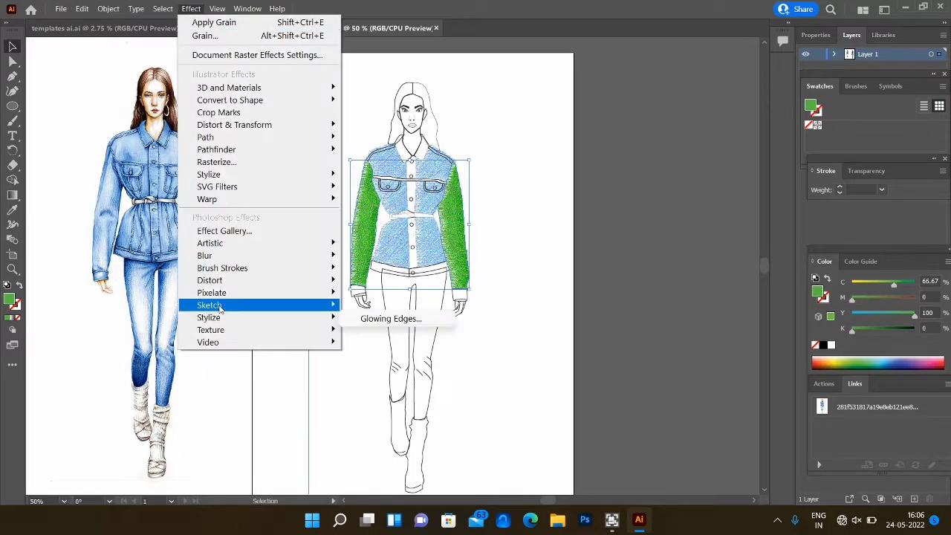
mouse_move(223, 329)
left_click(382, 373)
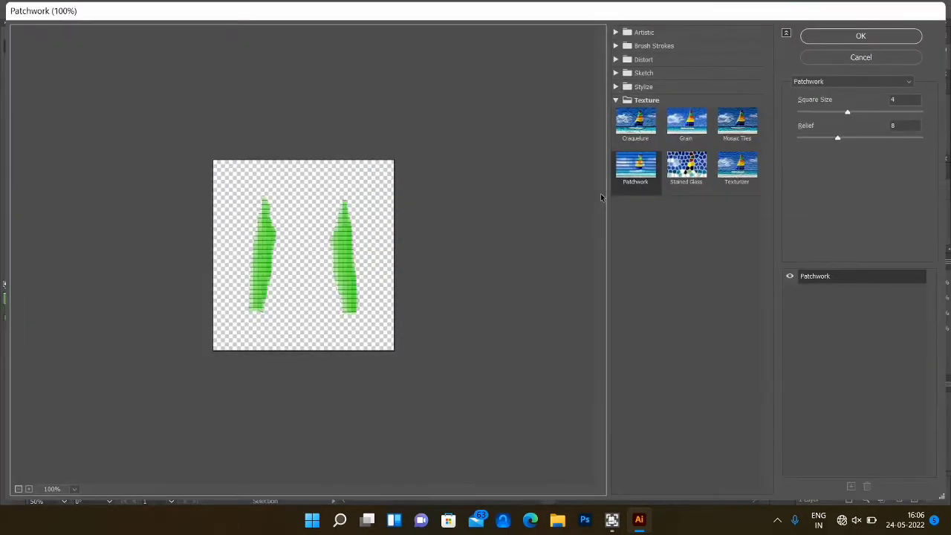
left_click(740, 127)
left_click(635, 165)
left_click(687, 165)
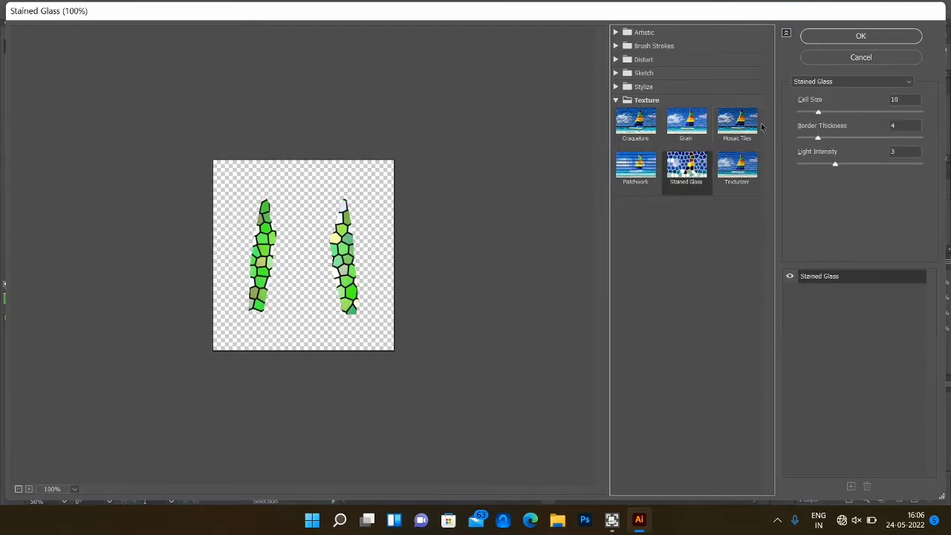
left_click(870, 36)
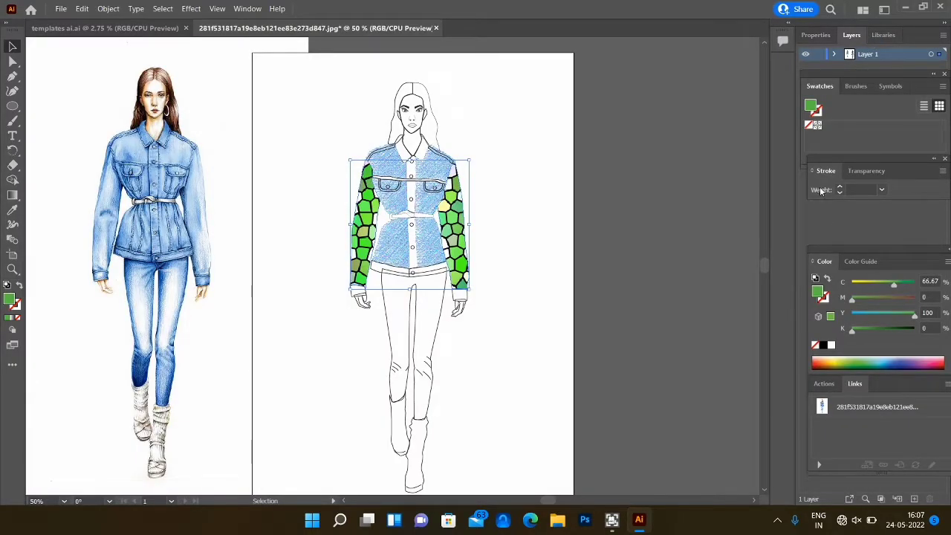
Recolour the stained-glass sleeves with blue sampled from the reference drawing (C 50.66, M 21.77, Y 8.94, K 0).
left_click(892, 362)
left_click(12, 210)
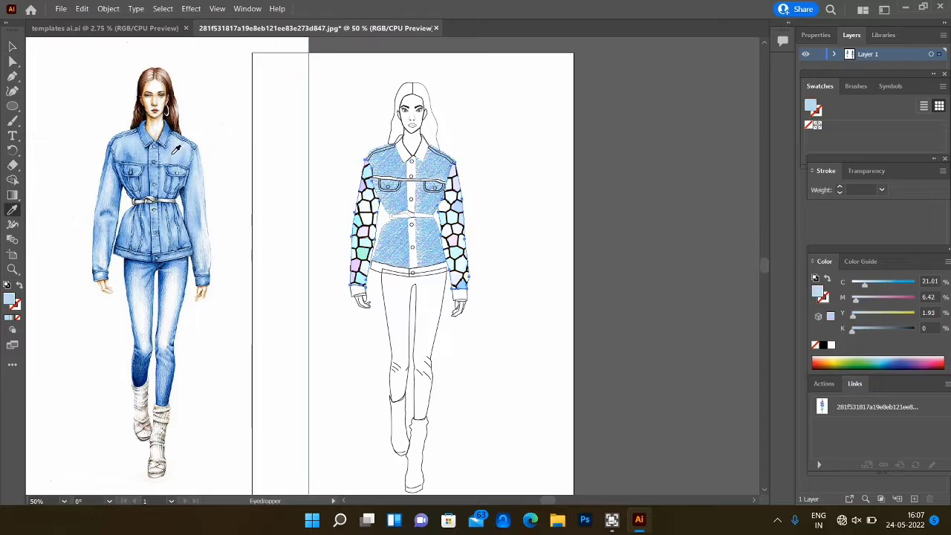
left_click(170, 215)
left_click(180, 272)
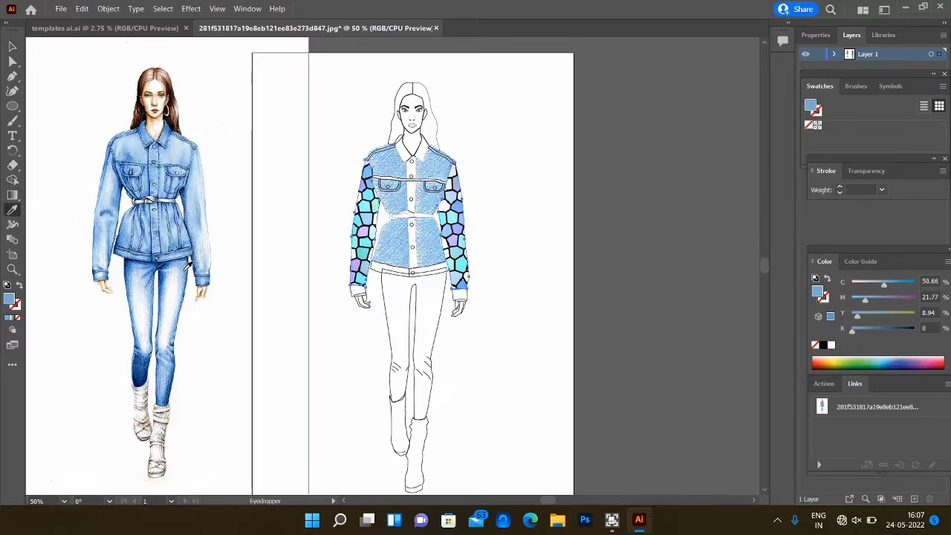
Fill both halves of the jacket collar with light blue sampled from the jacket (C 36.38, M 13.99, Y 0, K 0).
left_click(12, 47)
left_click(439, 276)
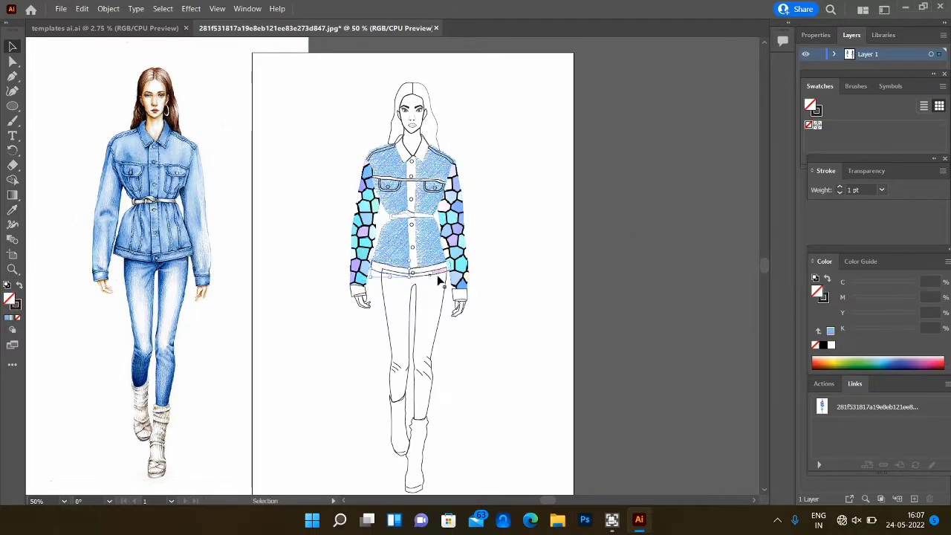
left_click(408, 154)
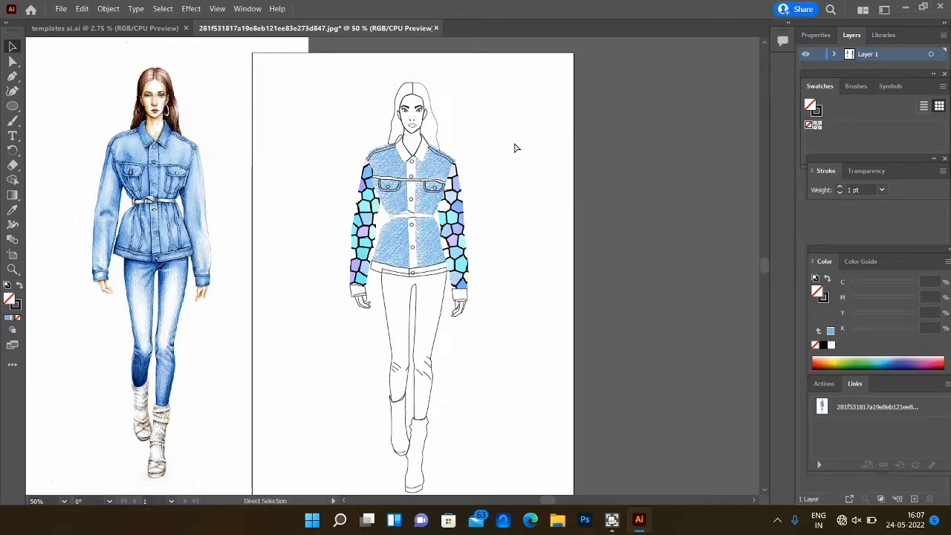
key("ctrl+1")
scroll(691, 243, "up", 2)
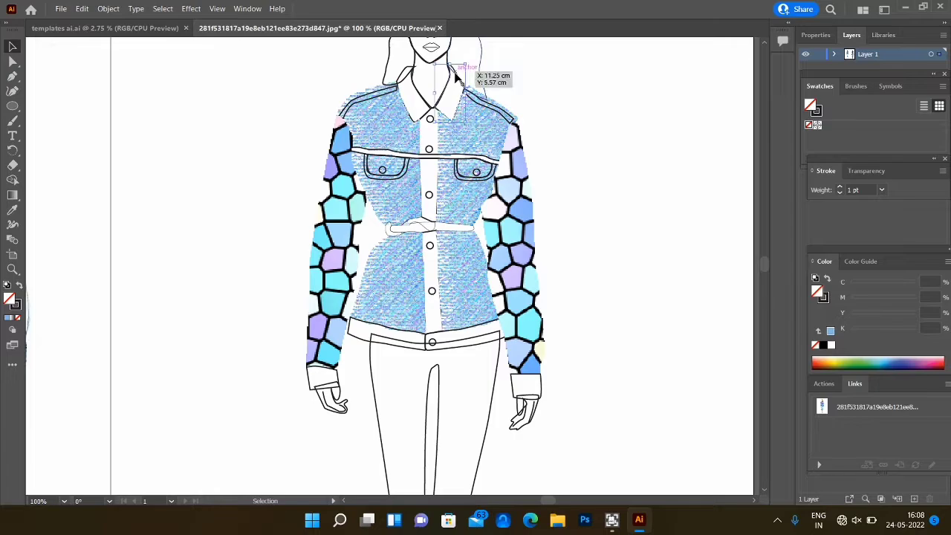
left_click(407, 72, "shift")
left_click(108, 9)
left_click(154, 60)
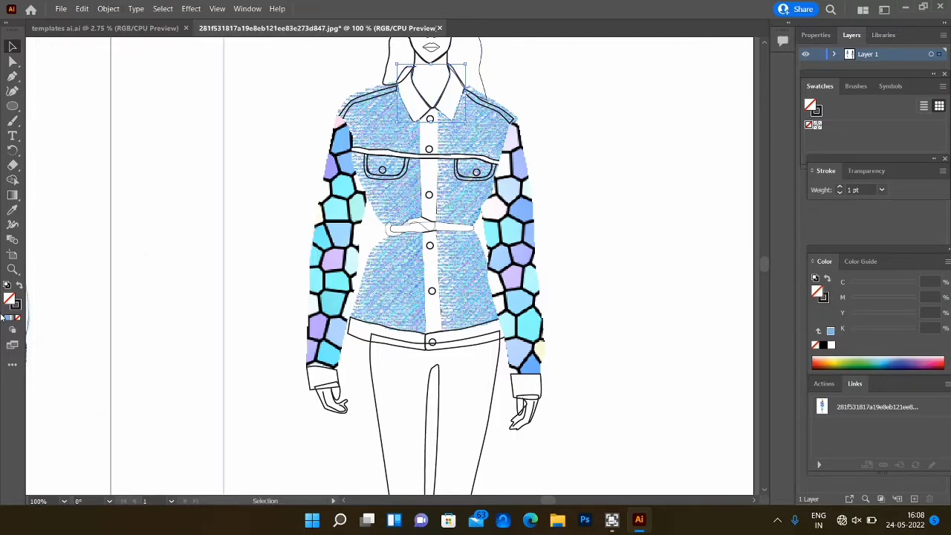
key("i")
left_click(346, 212)
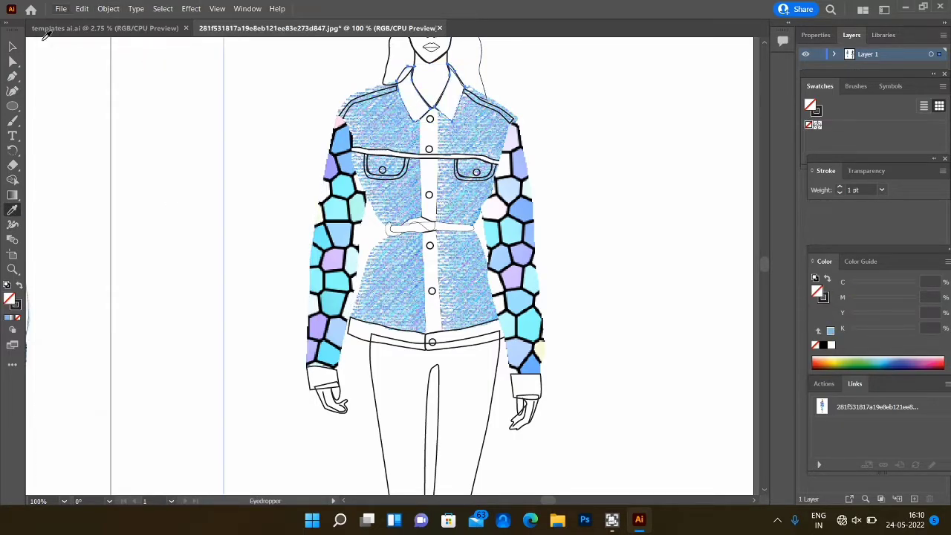
left_click(409, 128)
Apply the Grain texture effect to the collar with intensity 40, contrast 50 and the Regular grain type.
left_click(192, 8)
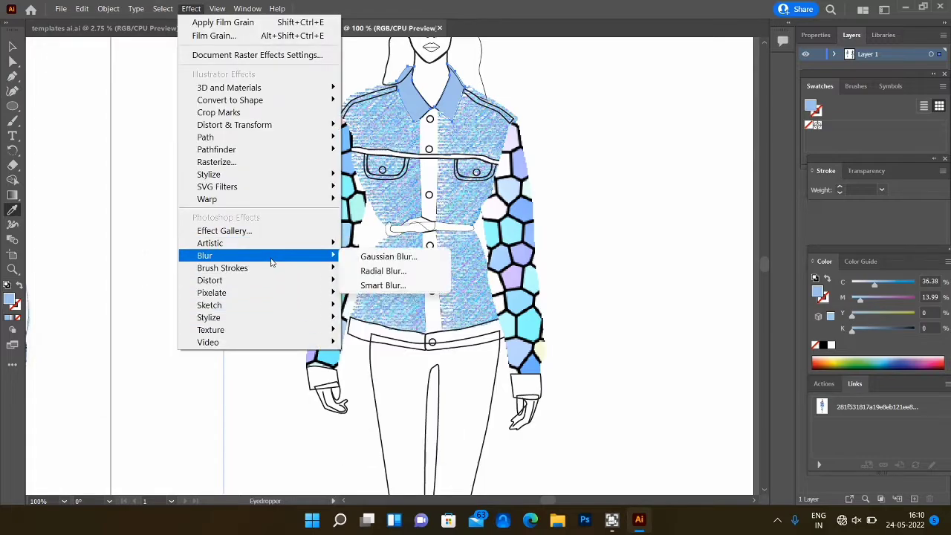
mouse_move(261, 329)
left_click(374, 345)
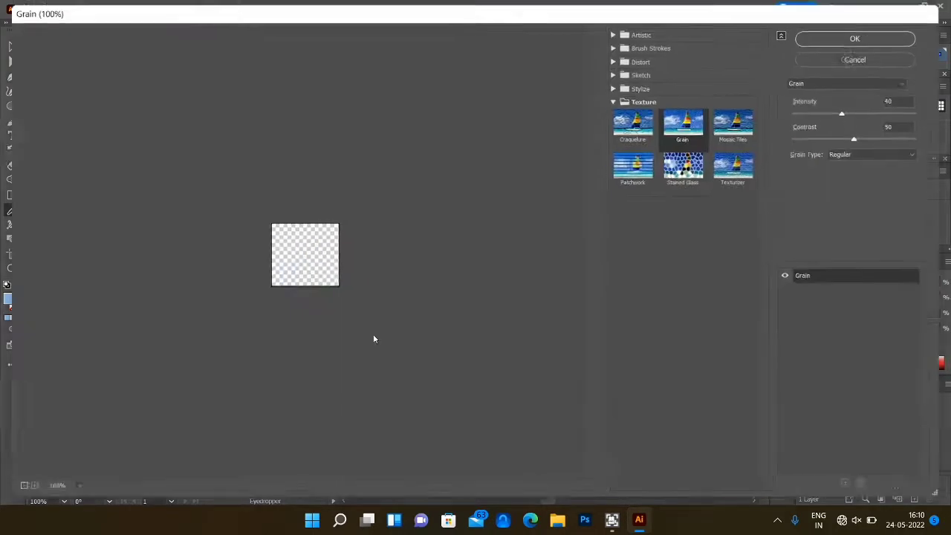
left_click(852, 38)
left_click(12, 46)
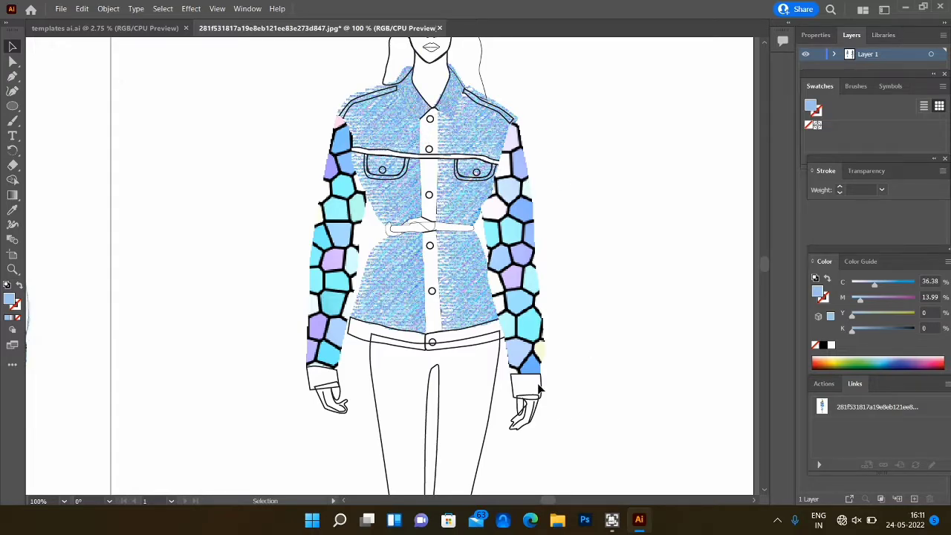
Fill the jacket's hem band and chest pocket trims with blue sampled from the artwork (C 45.83, M 19.22, Y 0, K 0).
left_click(358, 341)
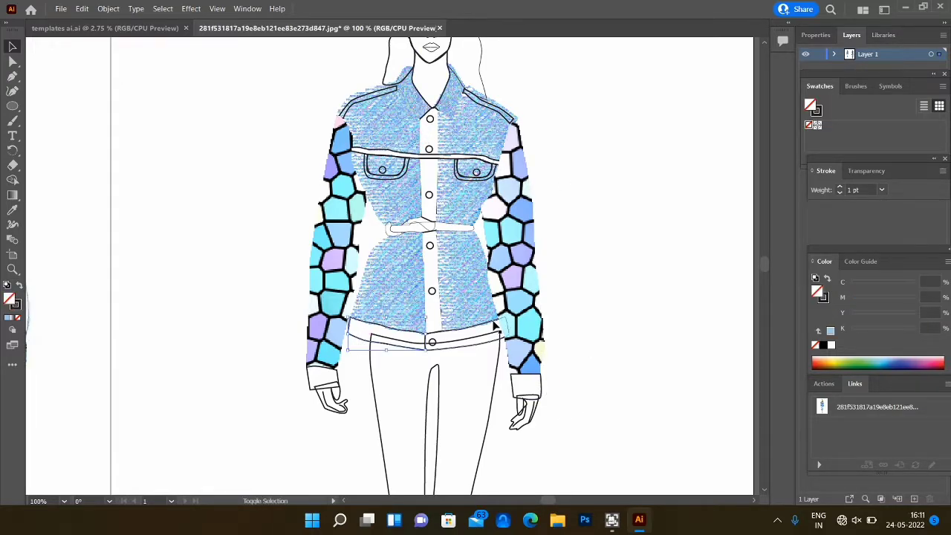
key("i")
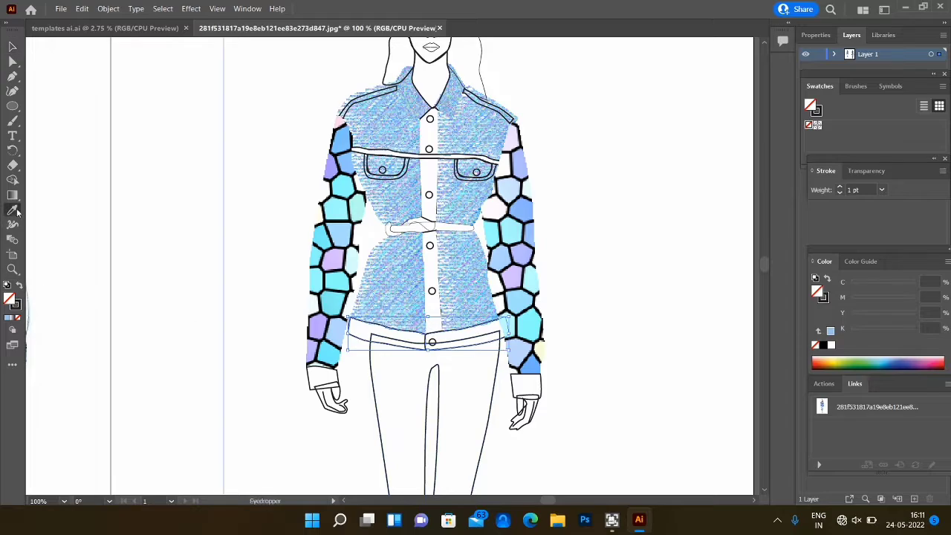
left_click(348, 216)
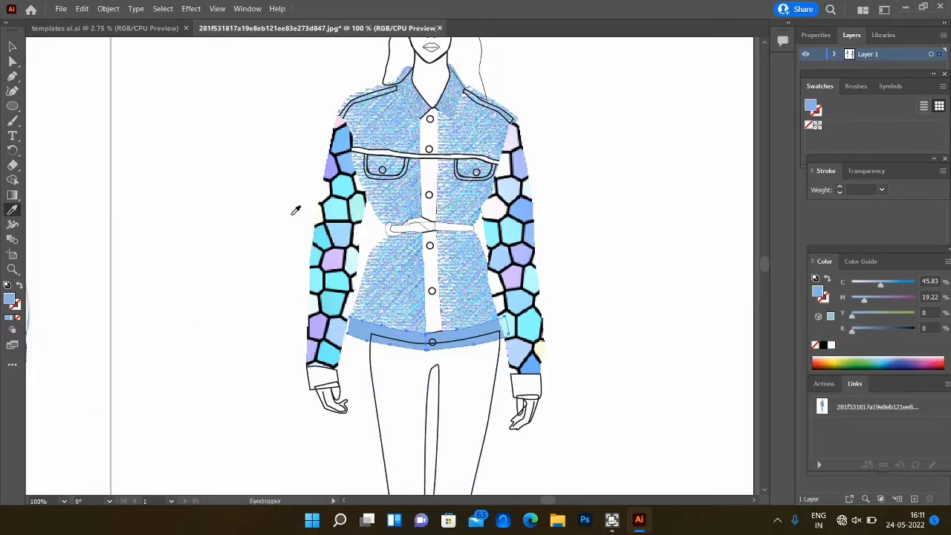
left_click(108, 8)
left_click(159, 55)
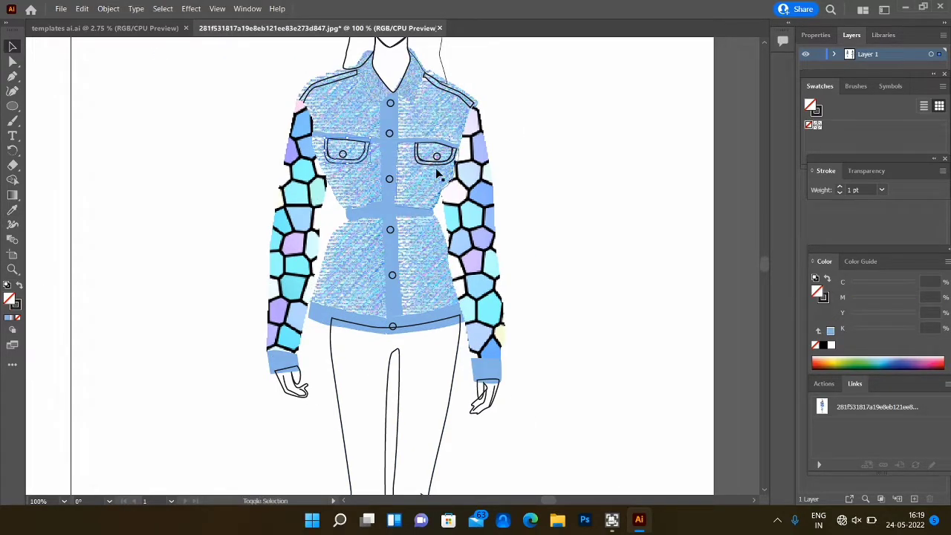
key("i")
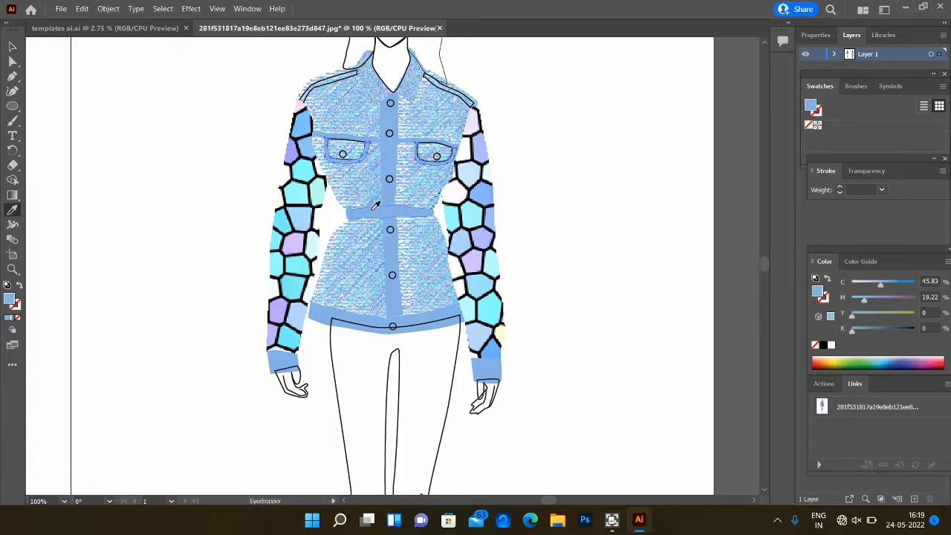
Fill both shoulder straps of the jacket with blue sampled from the waistband (C 45.83, M 19.22, Y 0, K 0).
key("v")
left_click(456, 100)
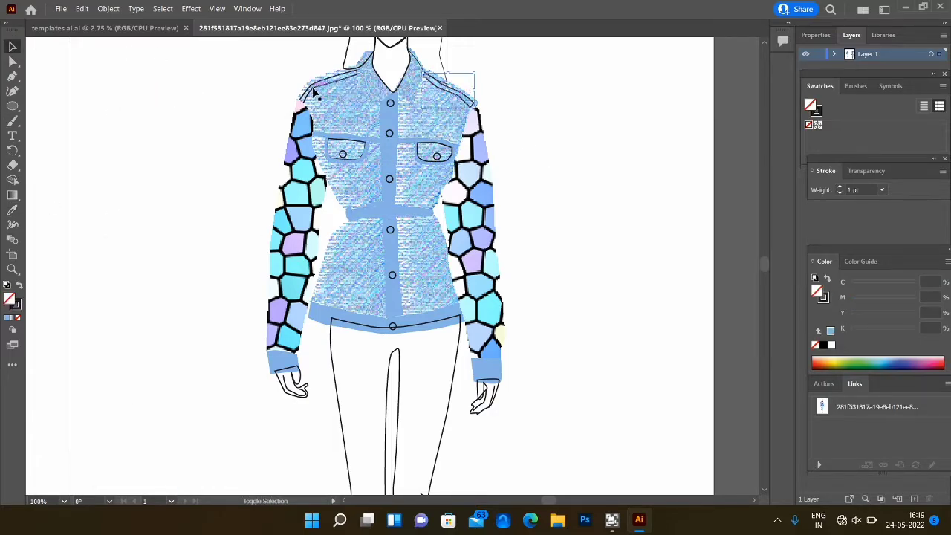
left_click(108, 8)
left_click(433, 244)
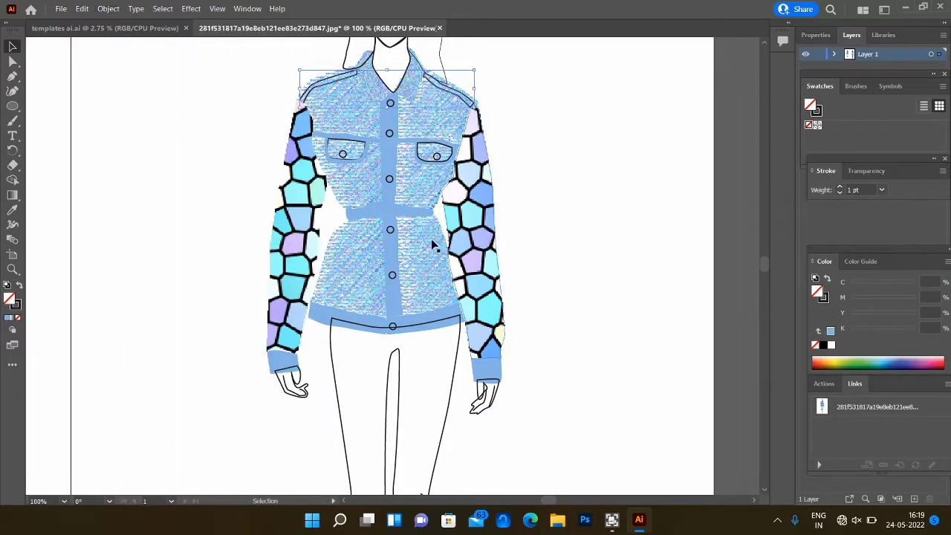
key("i")
left_click(357, 218)
key("v")
left_click(583, 217)
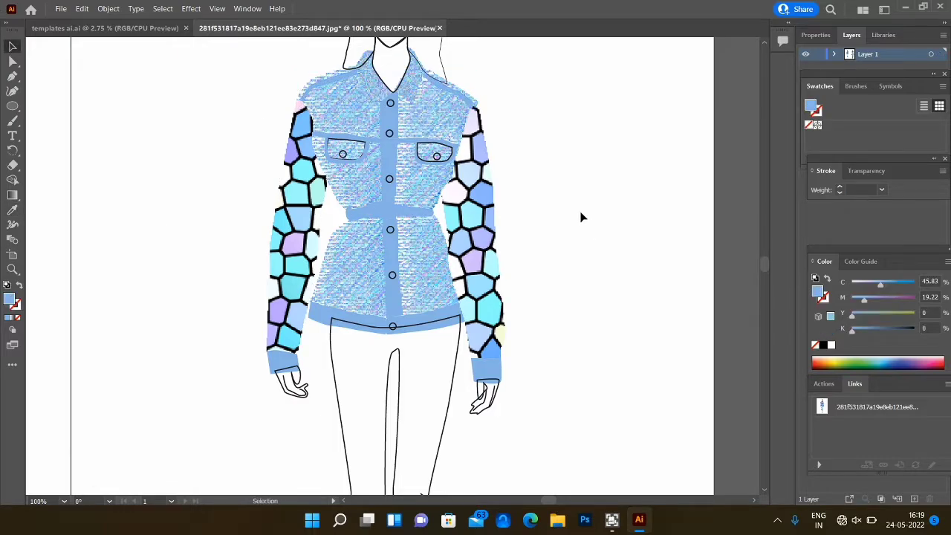
Duplicate both hand outlines and fill the copies with a light peach skin tone (about C 0, M 20, Y 20, K 0) without stroke.
left_click(497, 394)
left_click(283, 385, "shift")
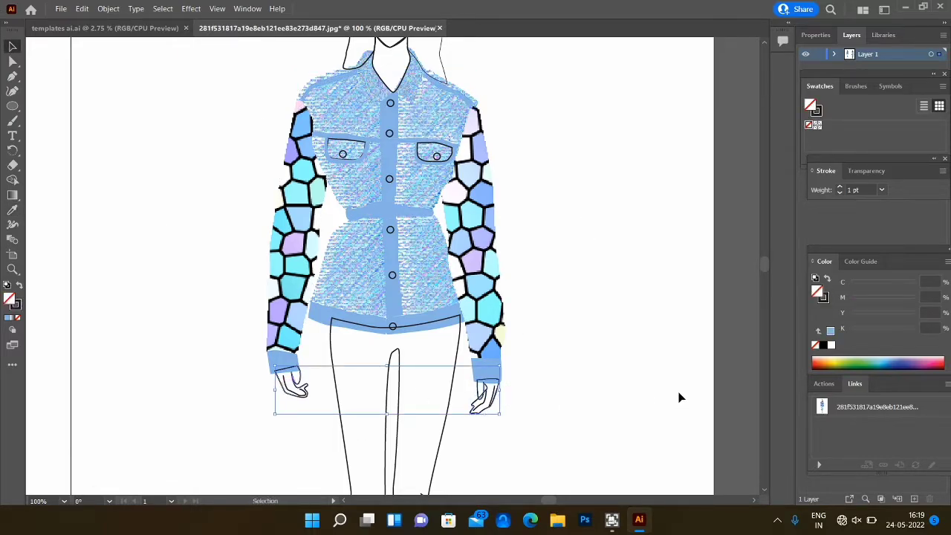
key("a")
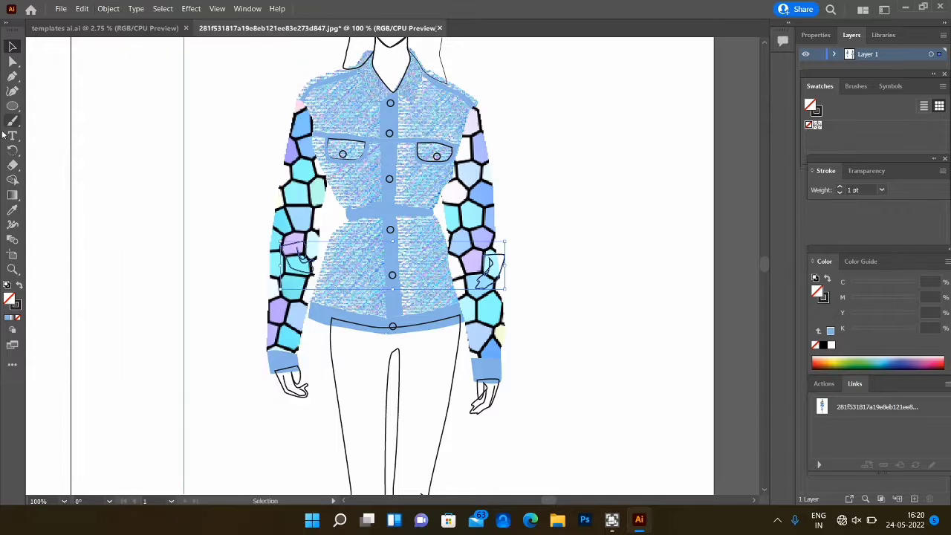
key("i")
left_click_drag(834, 358, 828, 349)
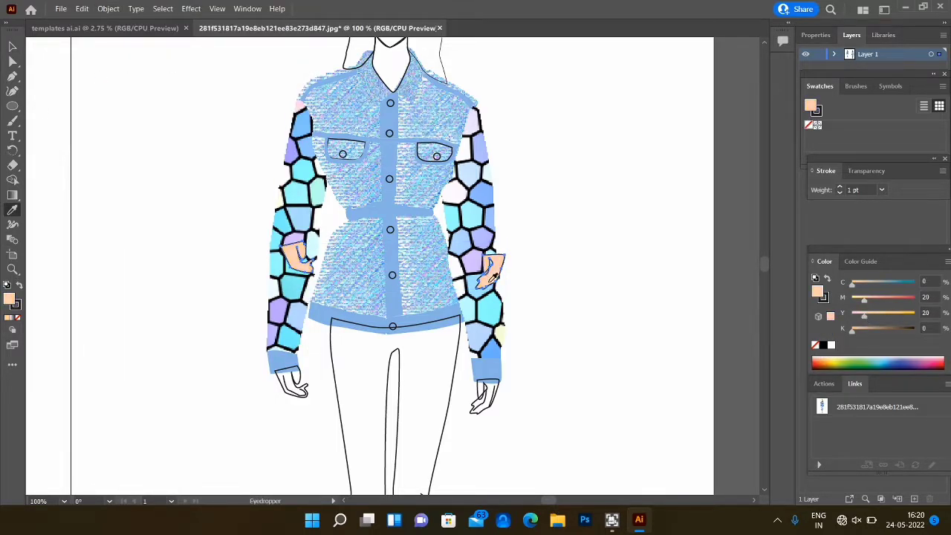
key("v")
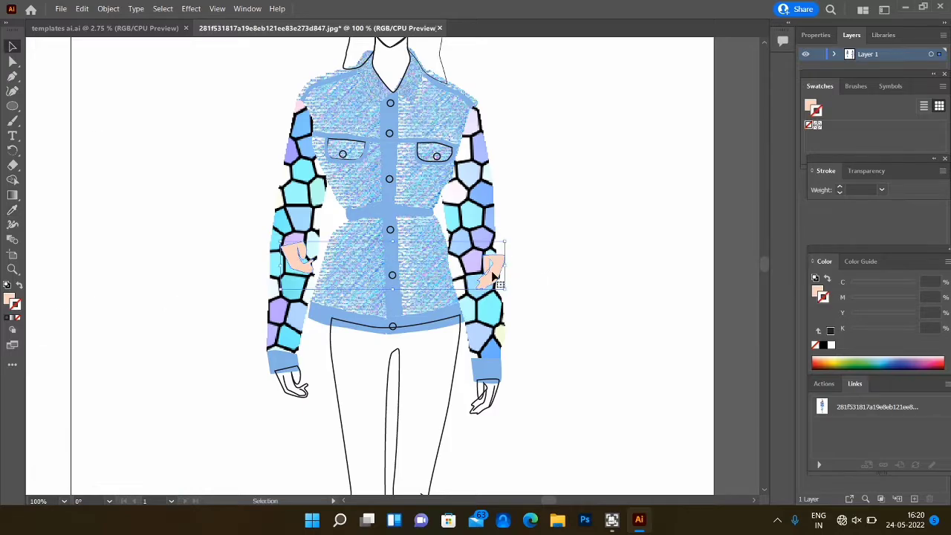
Align the skin-coloured hand copies with the original hands and send them to the back.
left_click_drag(492, 276, 491, 400)
right_click(494, 398)
mouse_move(534, 328)
left_click(663, 372)
left_click(542, 391)
Arrange both black hand outlines behind the blue sleeve cuffs.
left_click(495, 382)
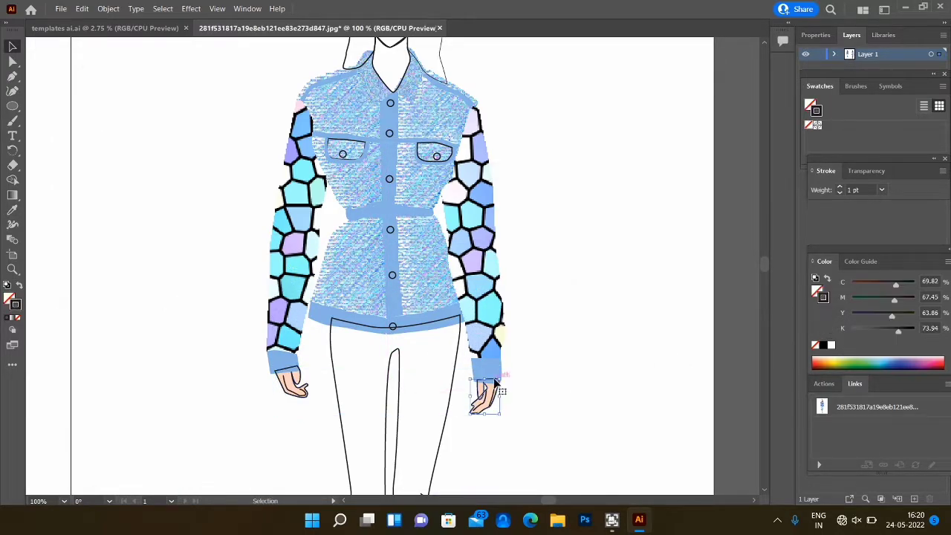
left_click(293, 381, "shift")
right_click(294, 376)
mouse_move(350, 299)
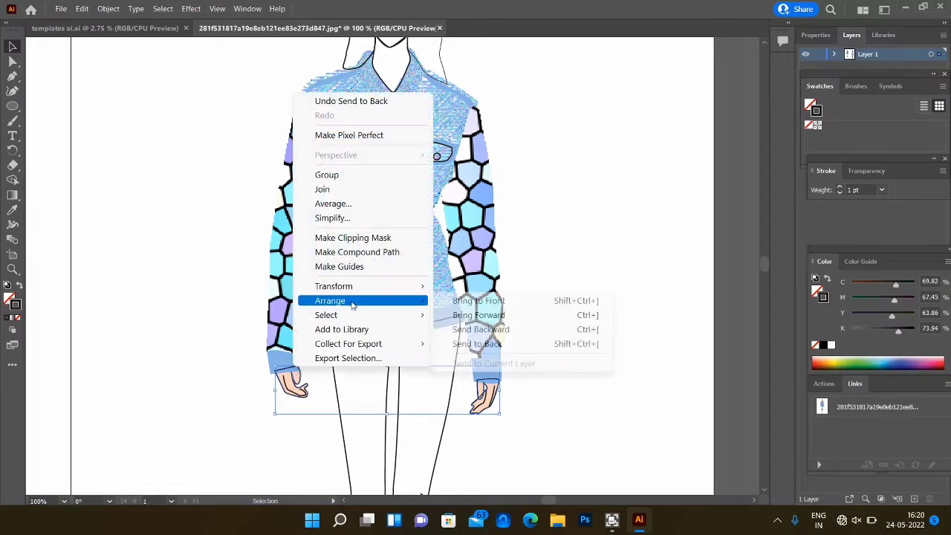
left_click(580, 318)
left_click(621, 318)
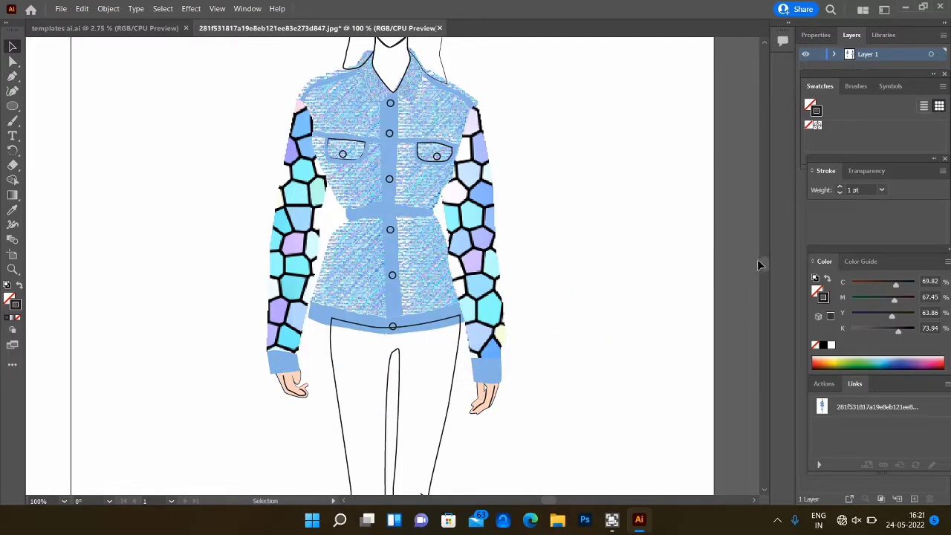
scroll(759, 261, "up", 2)
scroll(756, 260, "down", 3)
left_click(920, 359)
left_click(864, 261)
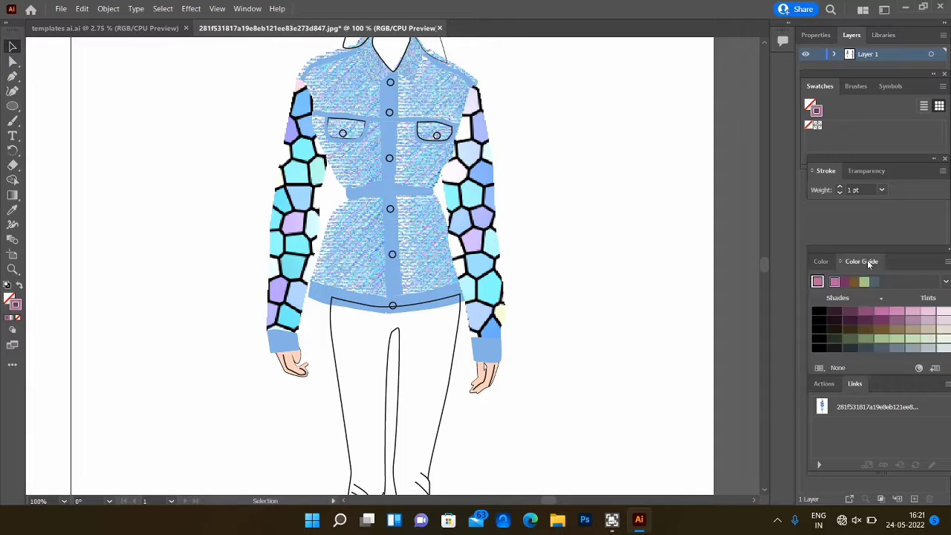
left_click(821, 262)
left_click(916, 362)
left_click(861, 261)
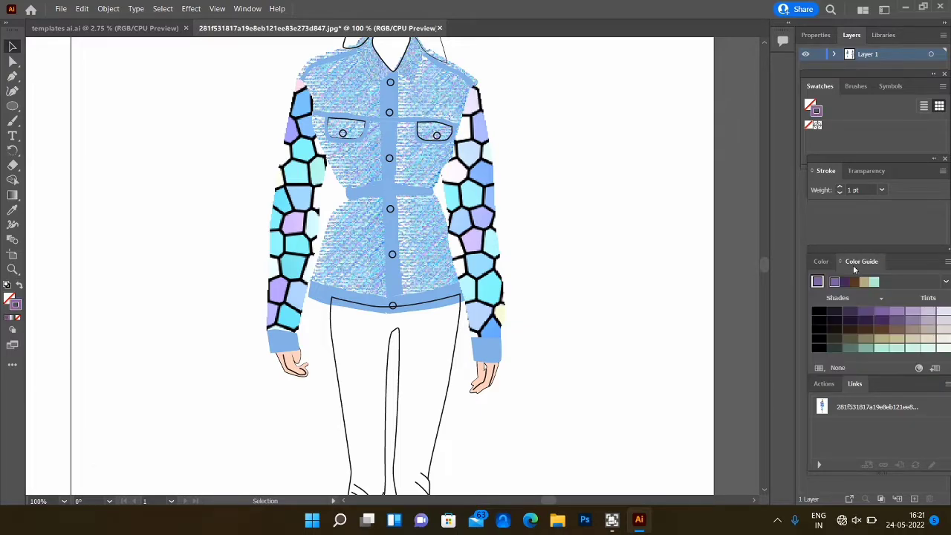
Group all eight jacket buttons, including the two on the chest pockets.
left_click_drag(385, 72, 402, 119)
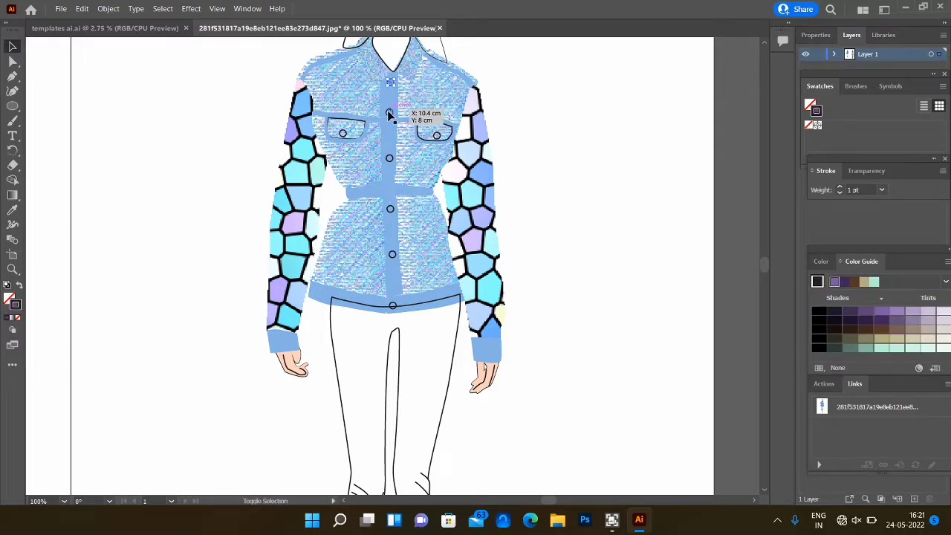
left_click(437, 135, "shift")
left_click(343, 133, "shift")
left_click(390, 157, "shift")
left_click(390, 209, "shift")
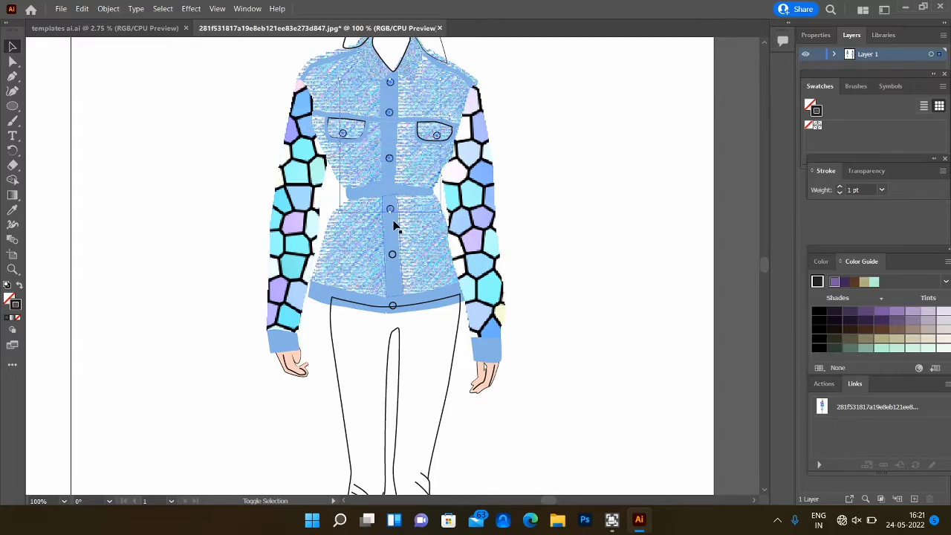
left_click(393, 254, "shift")
left_click(392, 306, "shift")
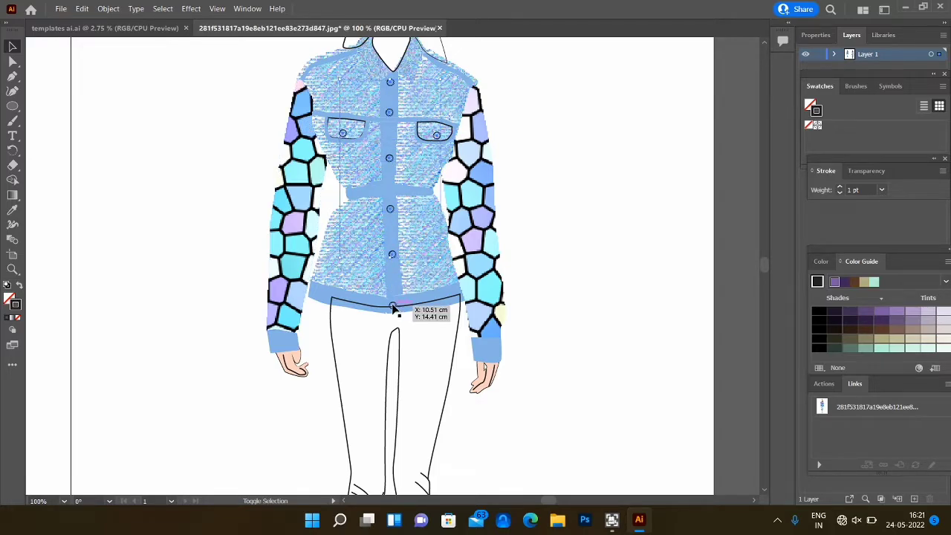
left_click(915, 313)
left_click(108, 8)
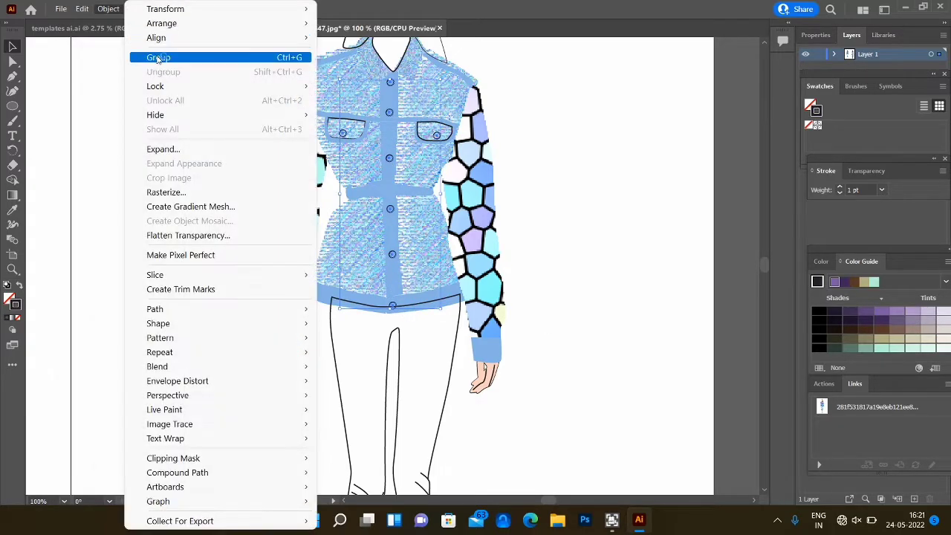
left_click(201, 55)
Try a purple (C 45.88, M 76.47, Y 0, K 0) and a violet (C 76.86, M 81.57, Y 0, K 0) fill on the buttons.
left_click(821, 261)
left_click(916, 361)
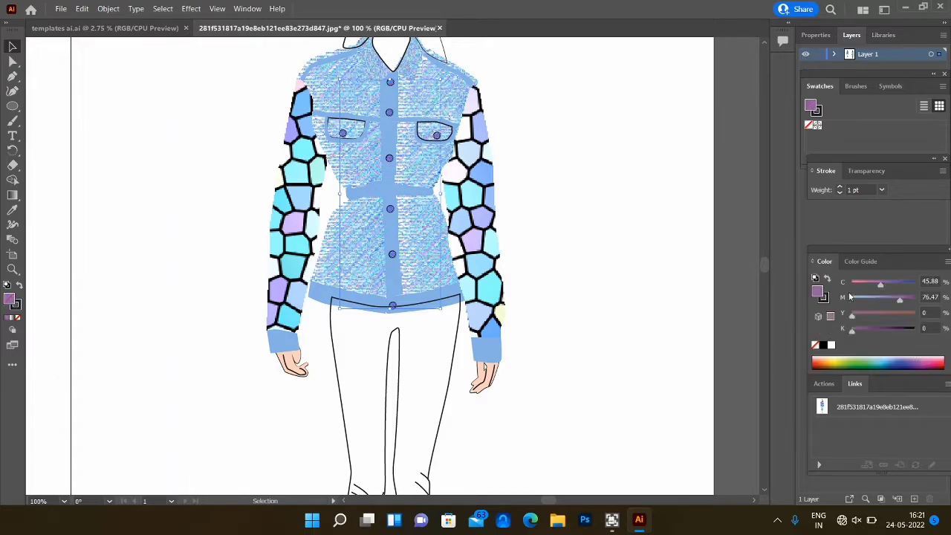
left_click(848, 263)
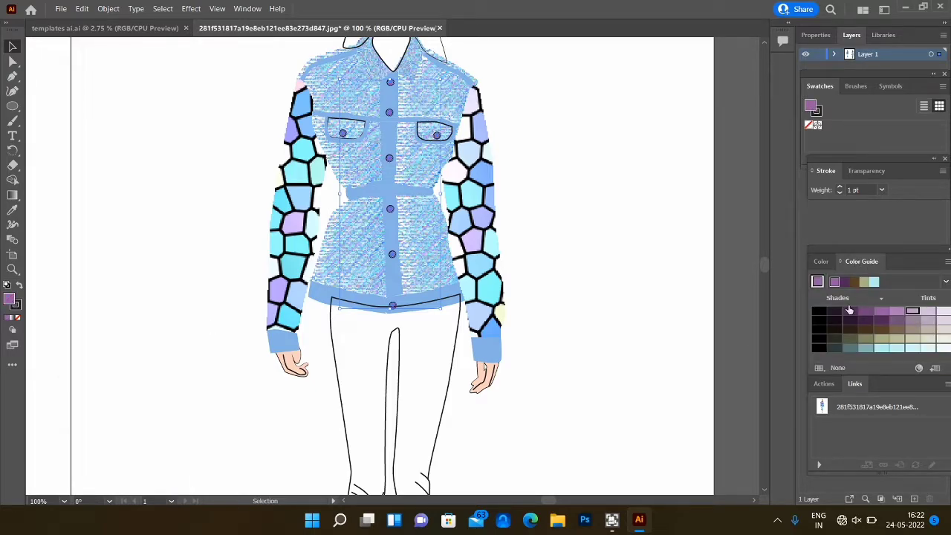
left_click(821, 262)
left_click(913, 358)
left_click(869, 265)
Fill the grouped jacket buttons with a light mauve from the colour spectrum.
left_click(821, 261)
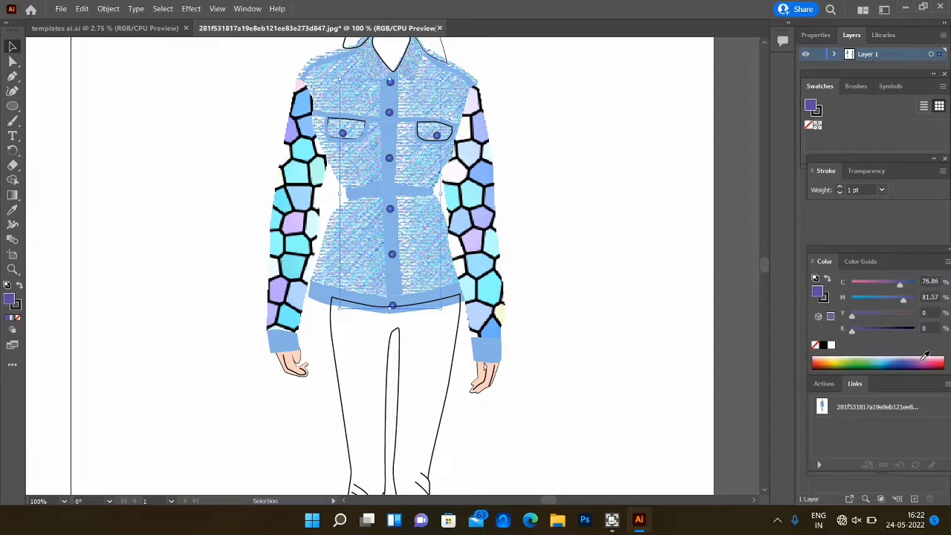
left_click(921, 355)
left_click(863, 261)
left_click(620, 275)
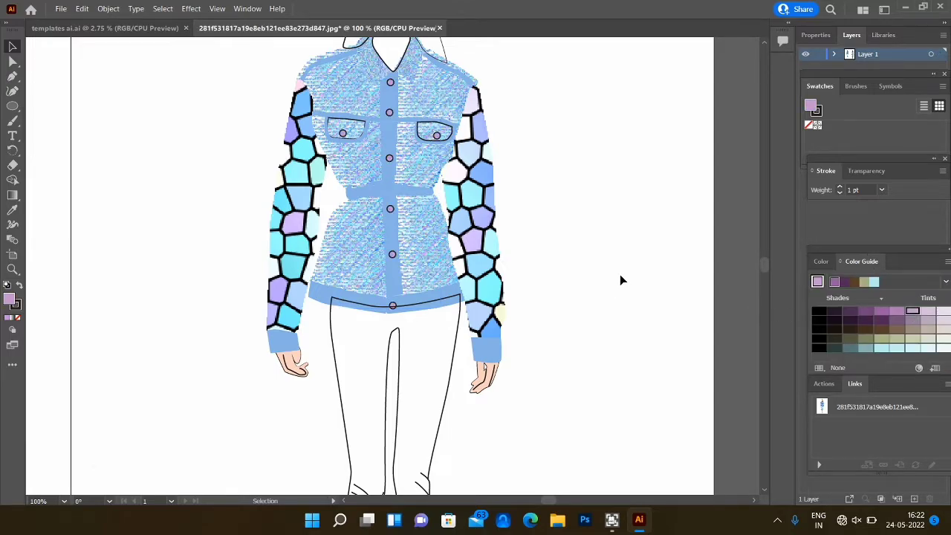
Duplicate the neck outline and place the copy on the empty canvas beside the figure's shoulder.
scroll(620, 274, "up", 3)
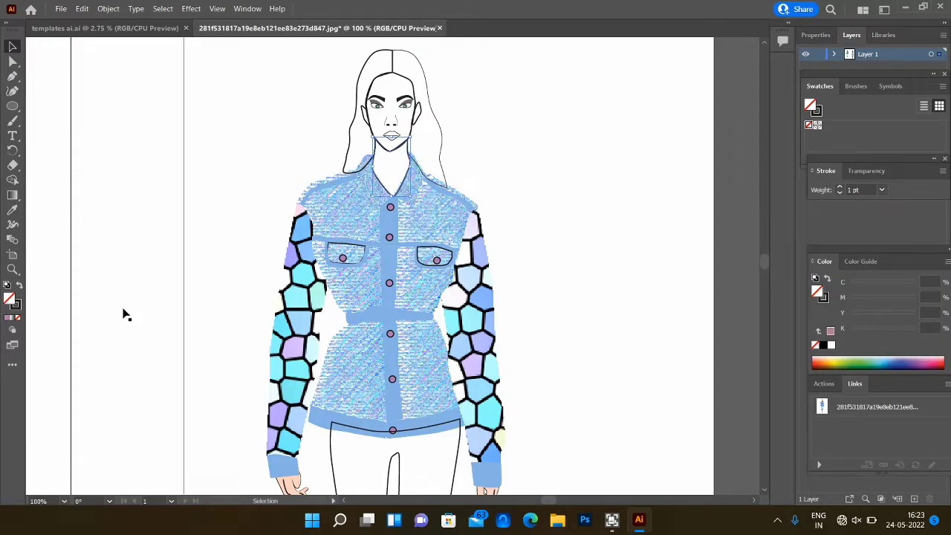
key("ctrl+v")
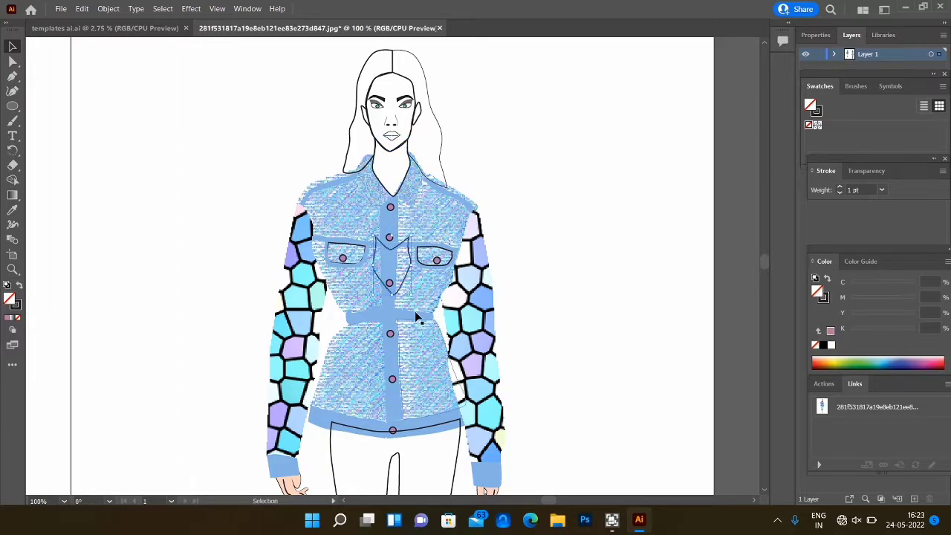
left_click_drag(404, 276, 593, 278)
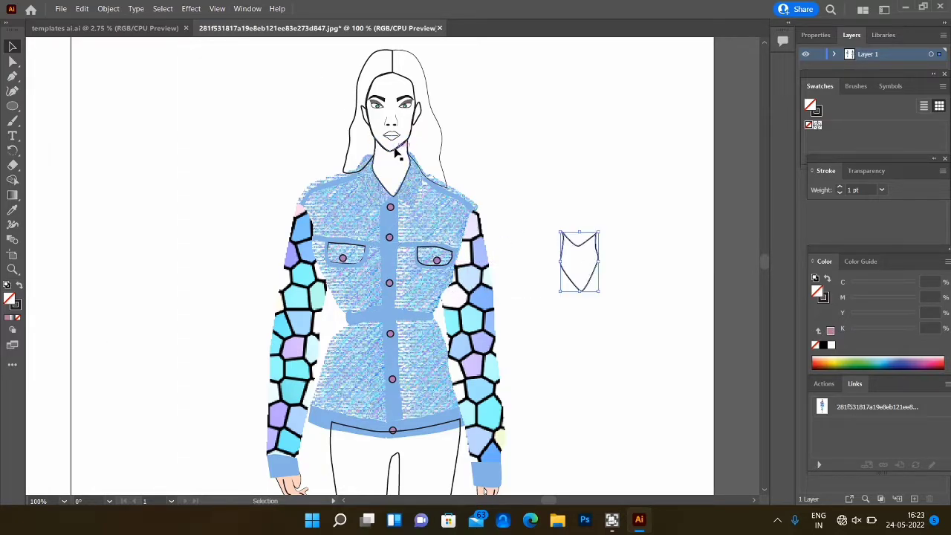
key("ctrl+shift+a")
key("ctrl+equal")
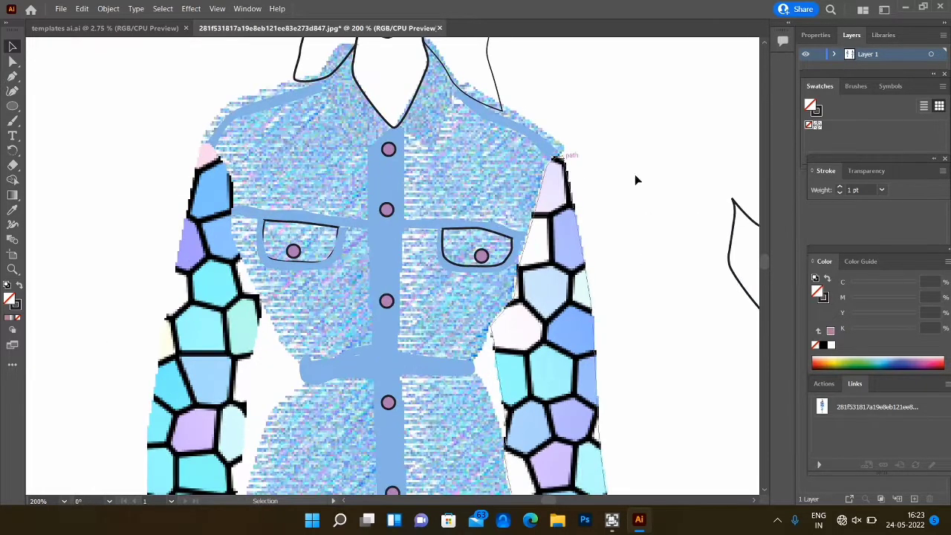
left_click_drag(728, 271, 606, 200)
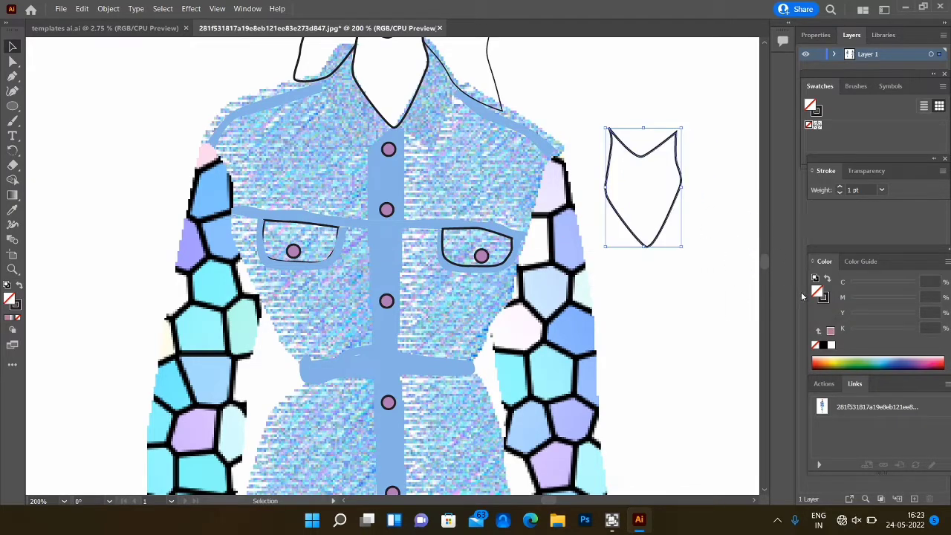
left_click_drag(765, 263, 764, 258)
Duplicate the face outline, fit the copy onto the top of the neck copy, and group the two shapes.
key("ctrl+shift+a")
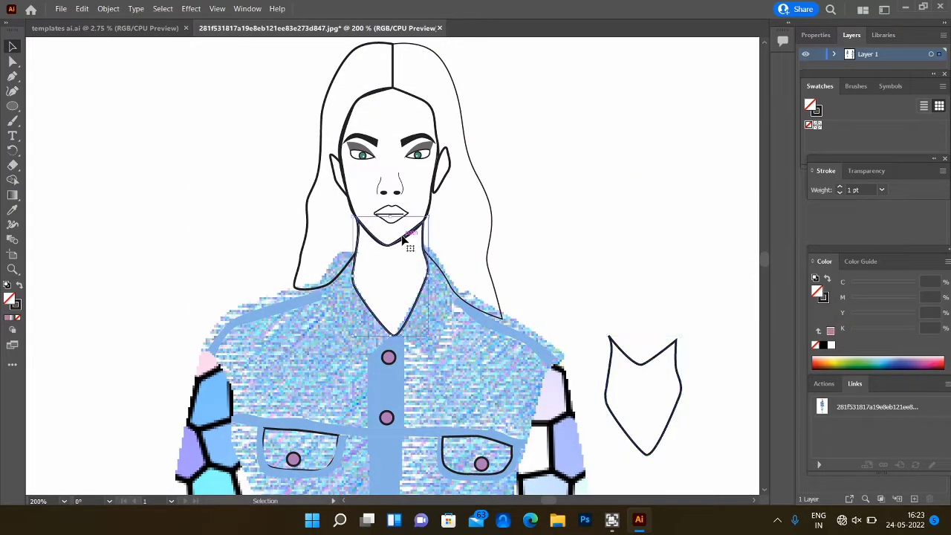
left_click(382, 95)
left_click(382, 97)
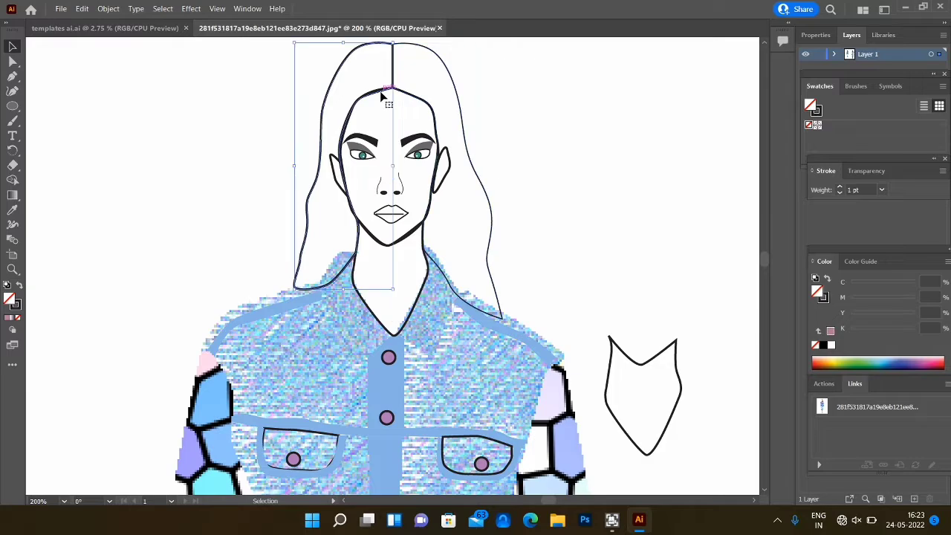
left_click(373, 95)
left_click(537, 275)
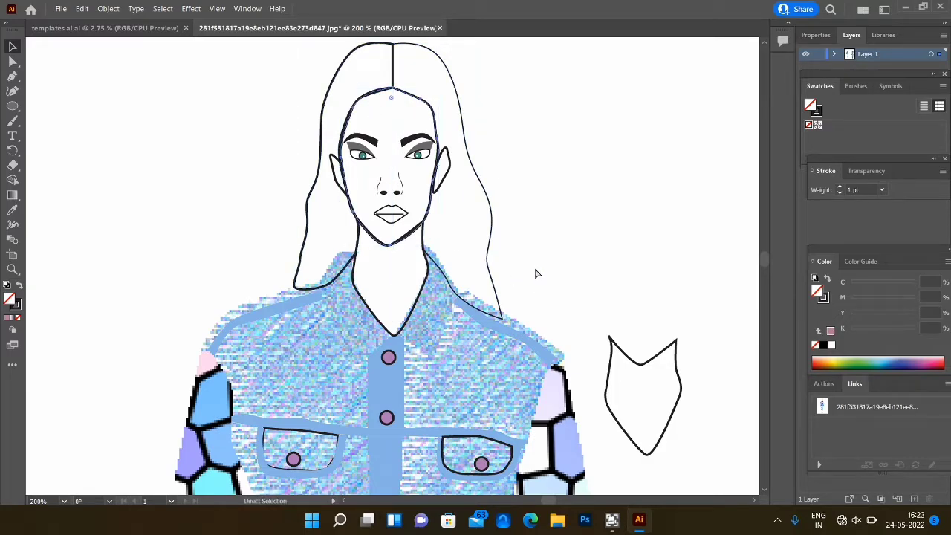
left_click(459, 276)
left_click_drag(436, 293, 685, 313)
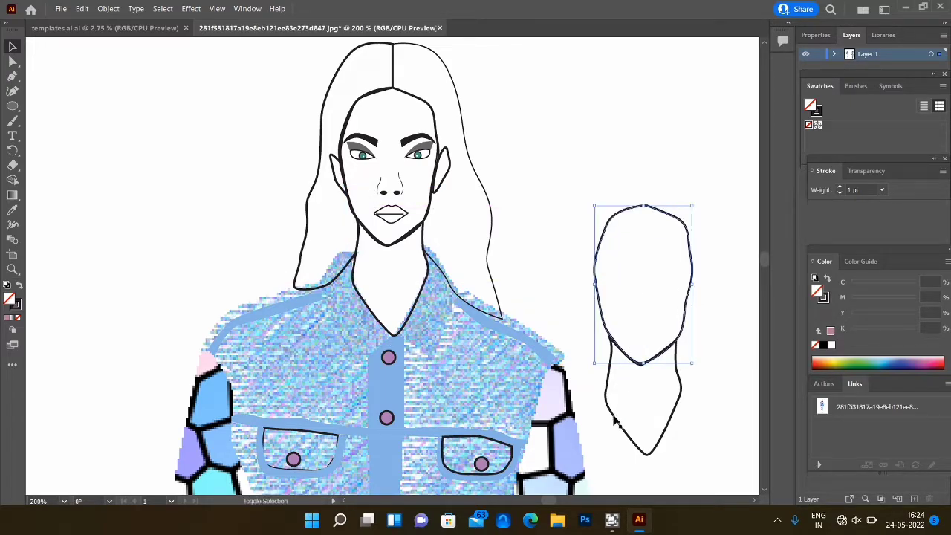
left_click_drag(613, 421, 602, 354)
left_click(108, 9)
left_click(127, 57)
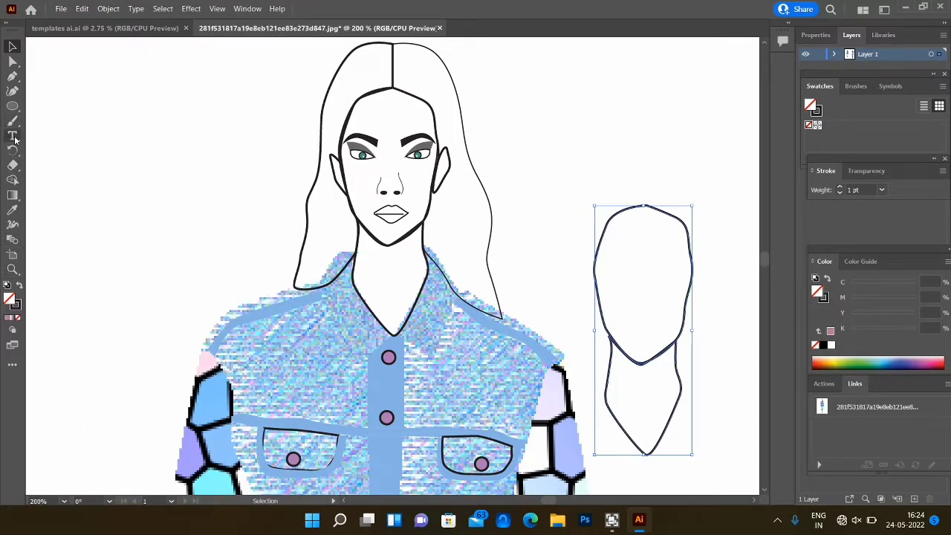
Fill the face and neck copies with the skin tone sampled from the hand (C 0.04, M 19.46, Y 19.93, K 0).
left_click(13, 211)
scroll(763, 261, "down", 10)
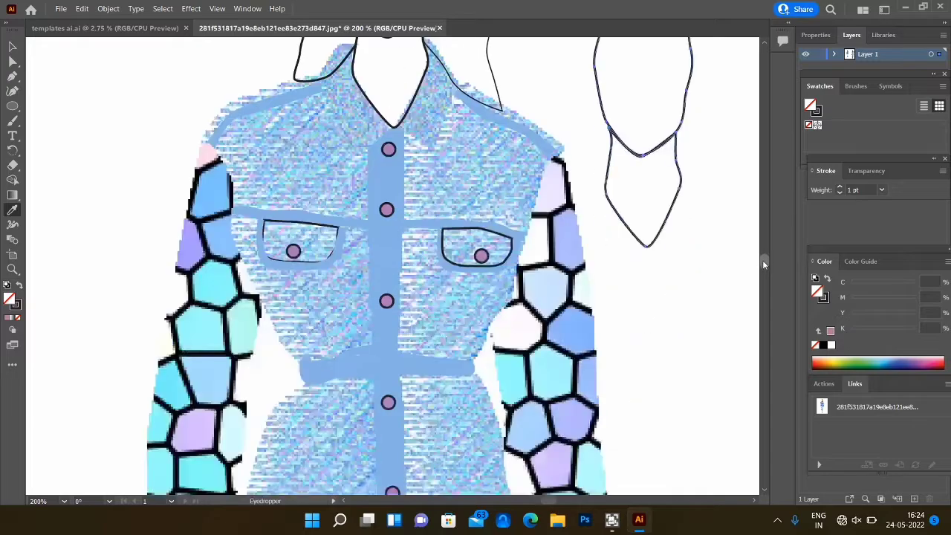
left_click(576, 402)
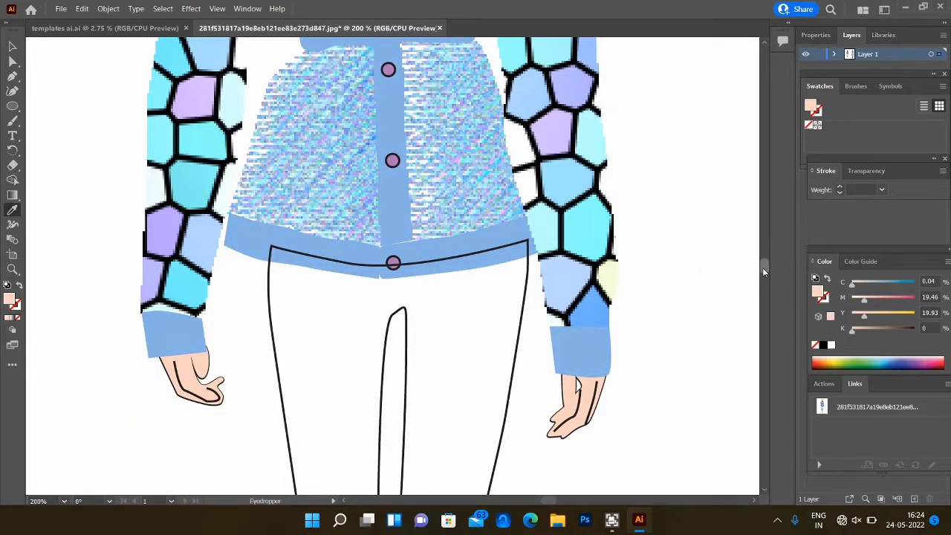
scroll(762, 266, "up", 5)
scroll(761, 263, "up", 2)
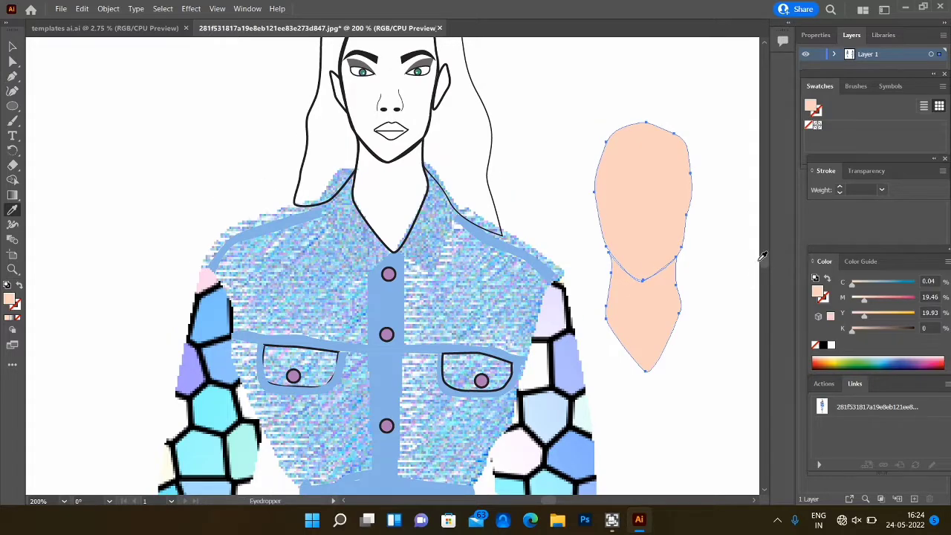
Align the skin-coloured face and neck group with the figure's head and arrange it behind the outlines and facial features.
left_click_drag(763, 262, 764, 260)
left_click(13, 47)
left_click_drag(630, 380, 385, 268)
right_click(385, 269)
mouse_move(449, 427)
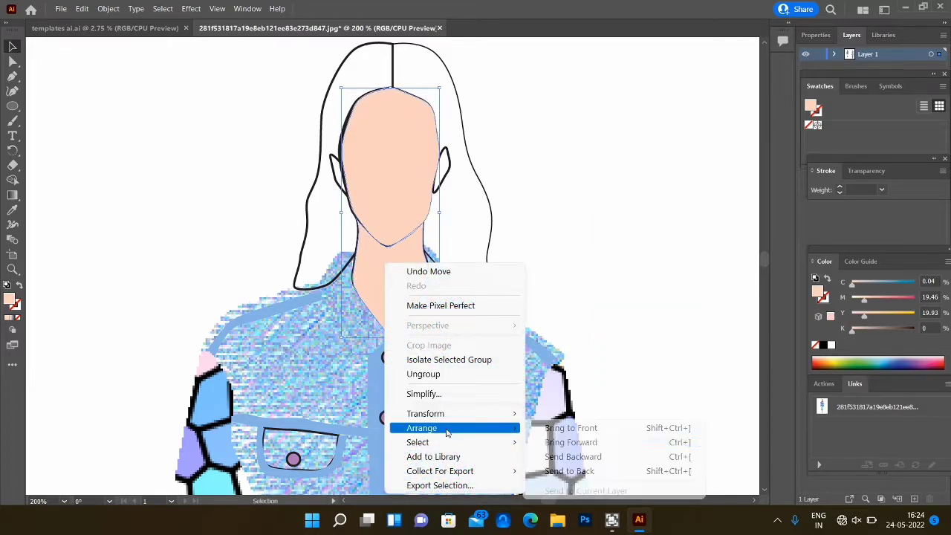
left_click(573, 456)
left_click(420, 156)
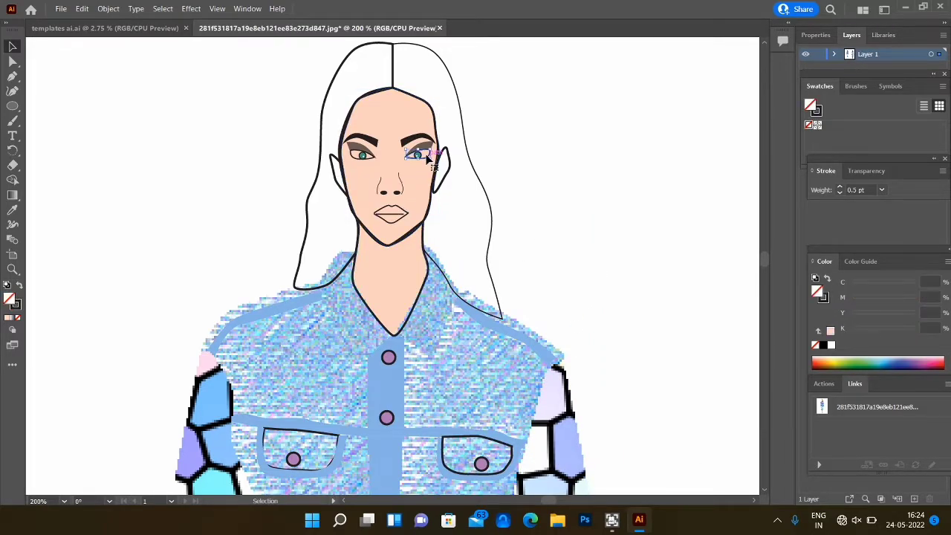
left_click(374, 157)
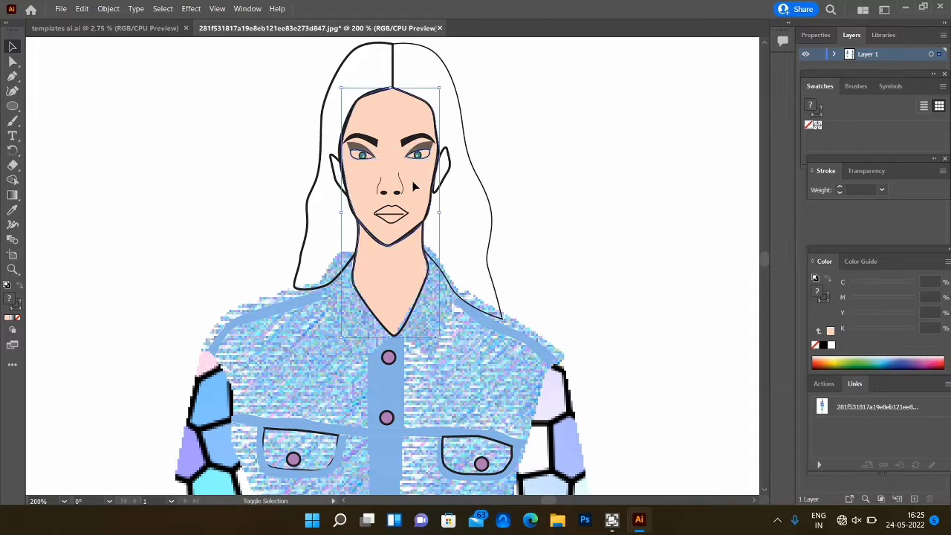
right_click(414, 183)
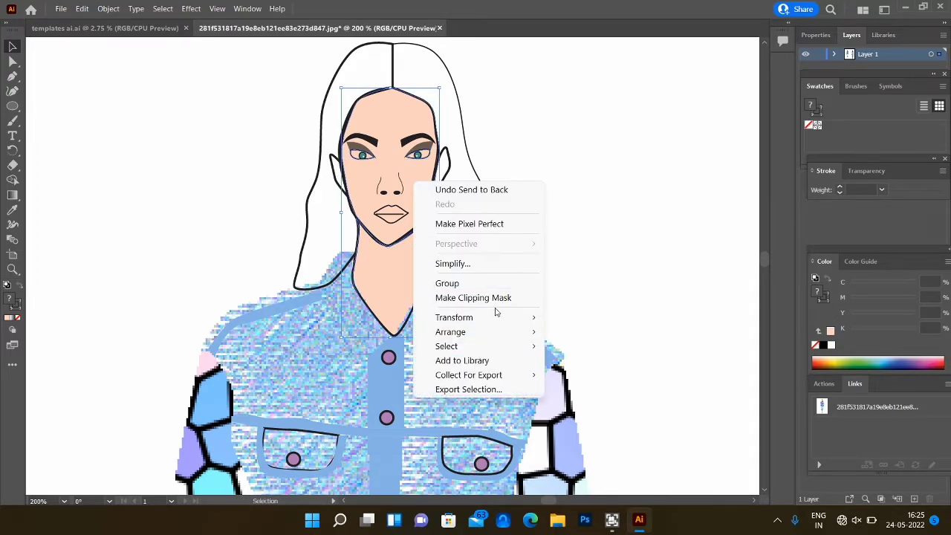
mouse_move(494, 356)
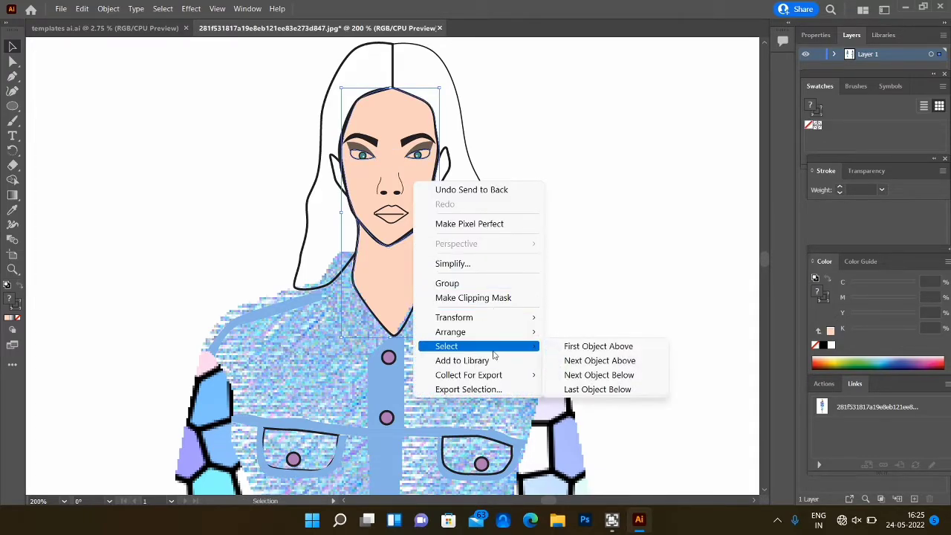
left_click(637, 216)
Fill the lips with pink (C 12.94, M 73, Y 0, K 0) and set their blending mode to Multiply.
left_click(402, 215)
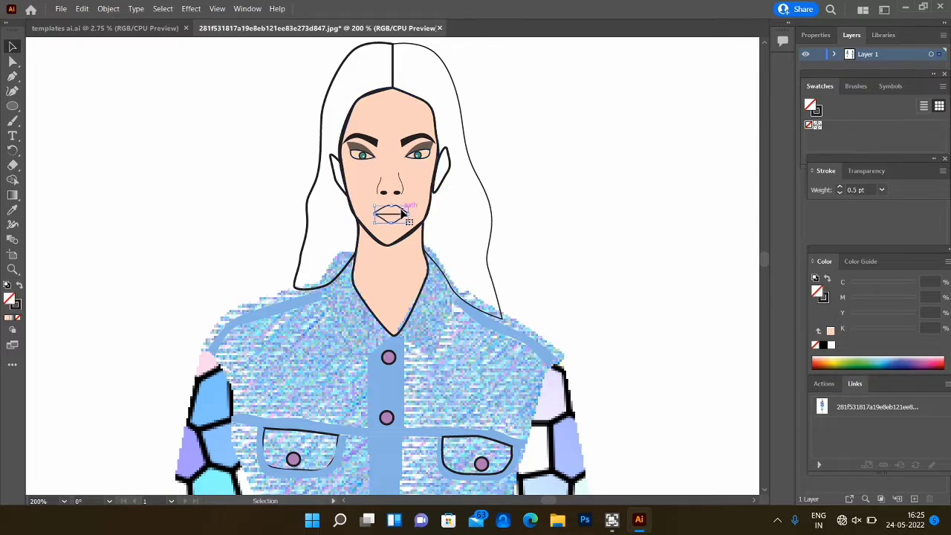
left_click(925, 362)
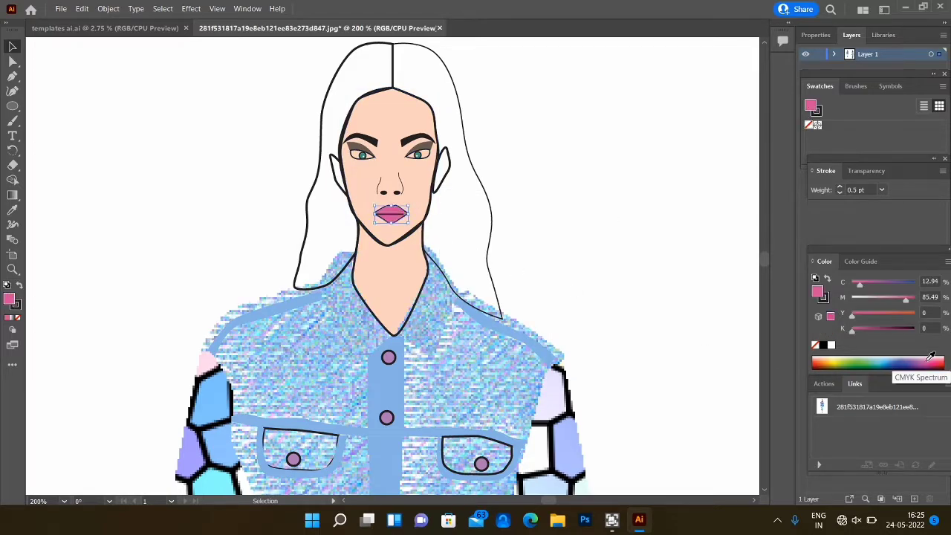
left_click(863, 173)
left_click(860, 192)
left_click(851, 231)
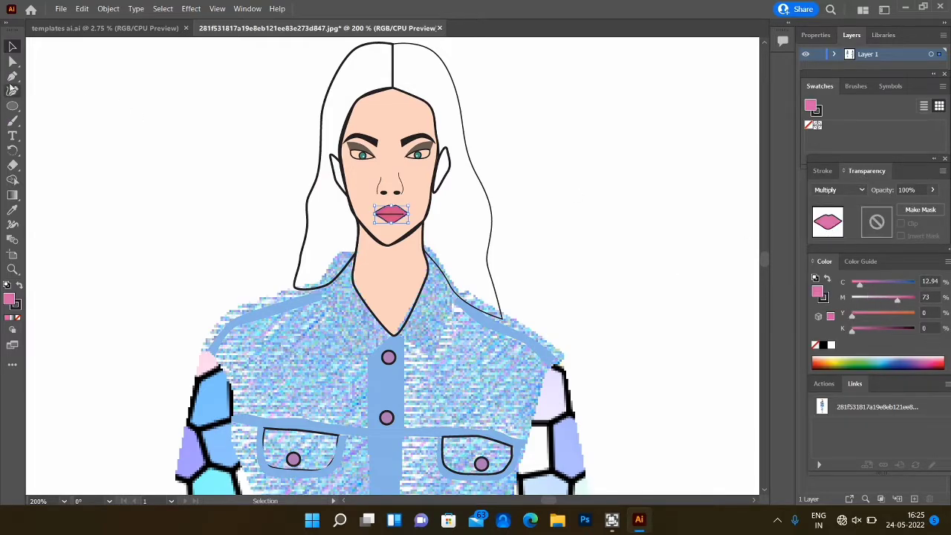
left_click(173, 152)
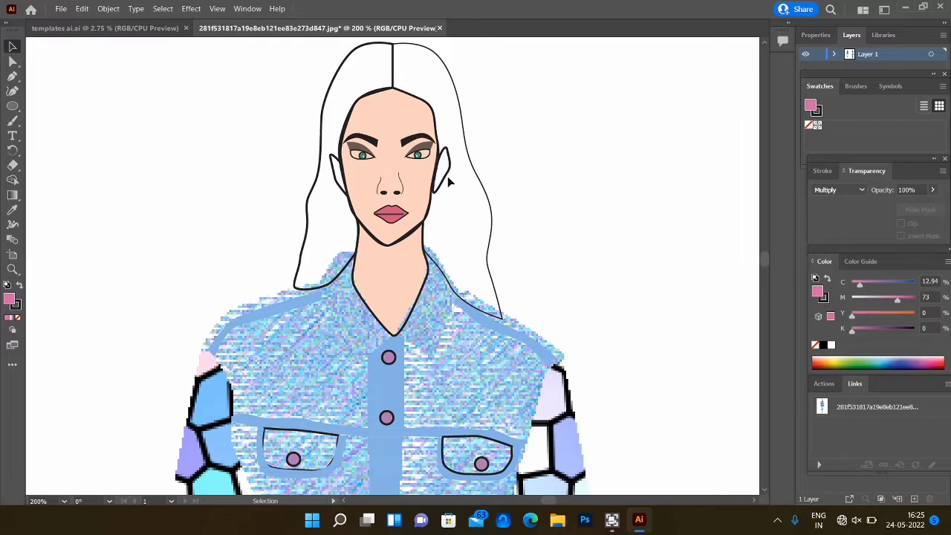
Group the two ear outlines and fill them with the skin tone sampled from the neck (C 0.04, M 19.46, Y 19.93, K 0).
left_click(448, 177)
left_click(339, 188, "shift")
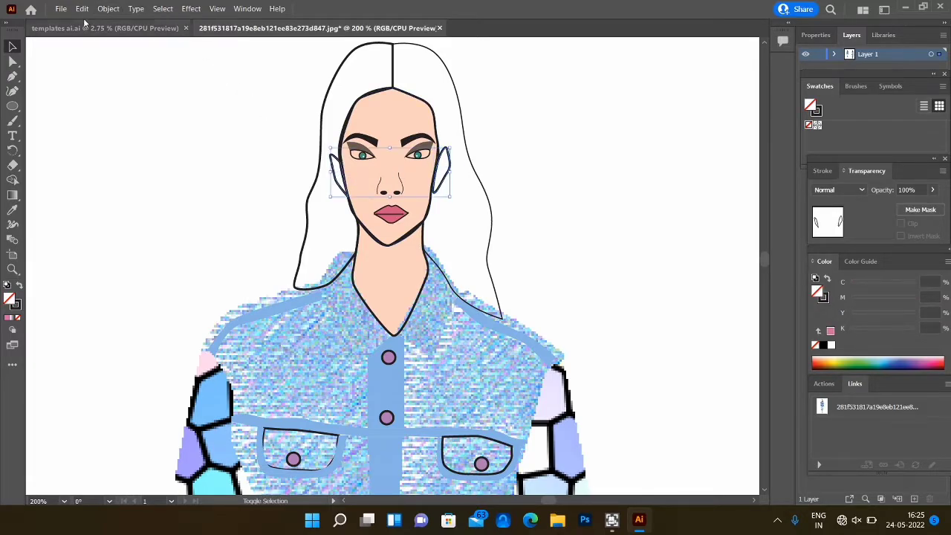
left_click(108, 8)
left_click(149, 58)
left_click(13, 211)
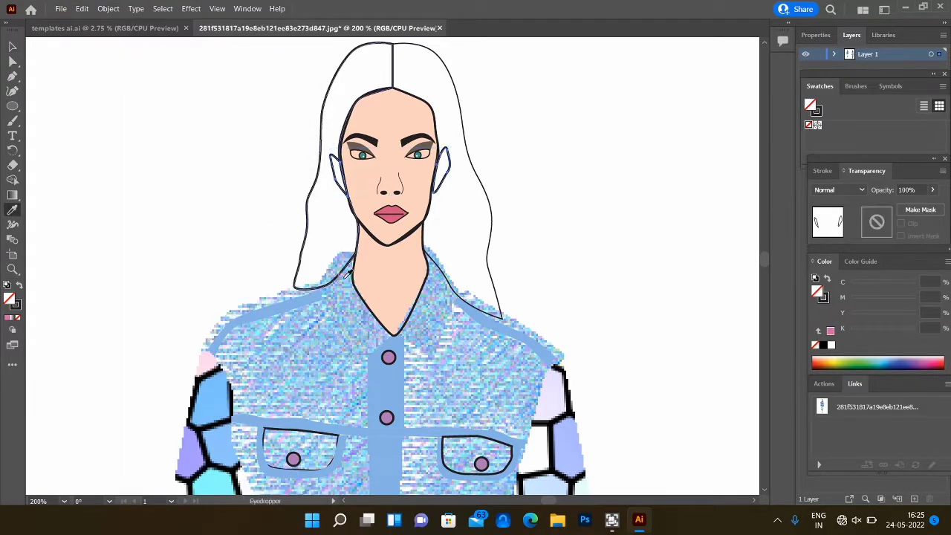
left_click(387, 252)
left_click(13, 47)
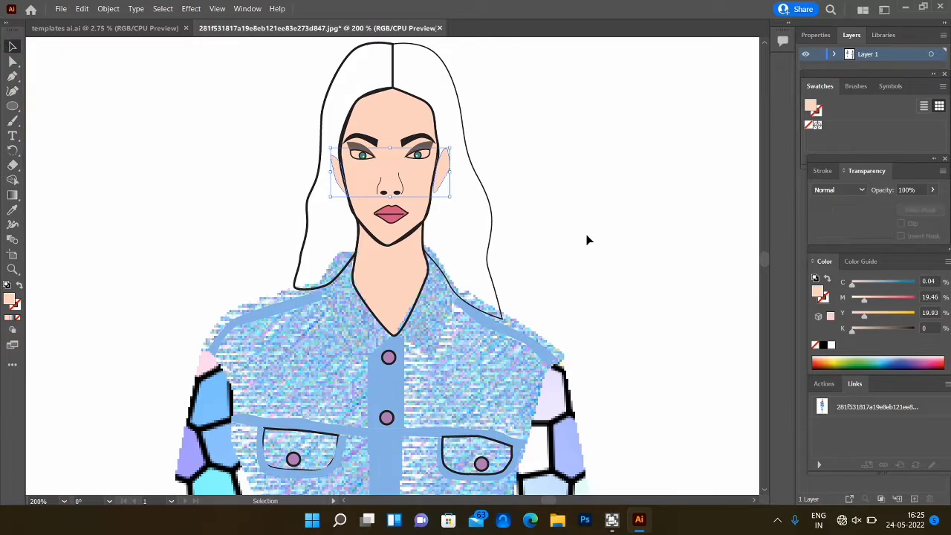
Fill both hair halves with dark brown sampled from the reference illustration's hair (C 45.95, M 73.89, Y 80.89, K 64.48).
left_click(490, 222)
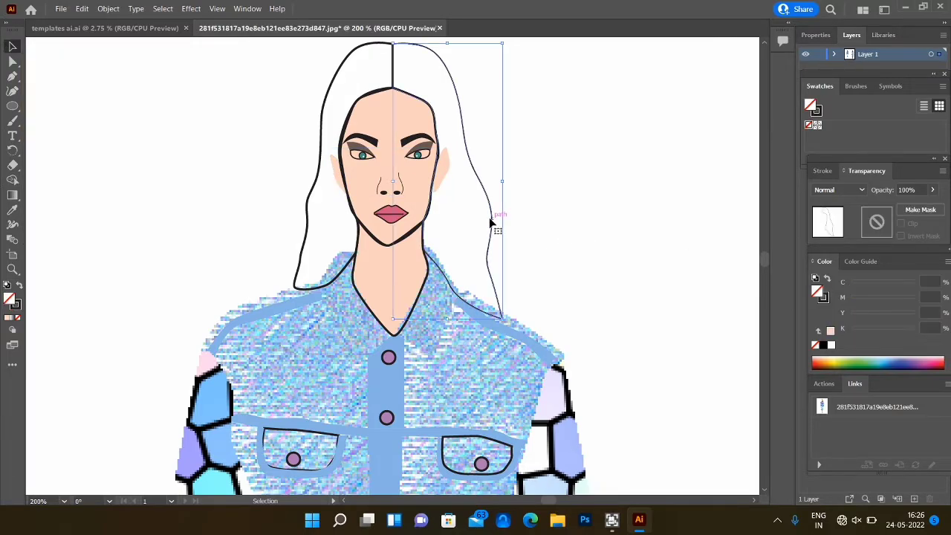
left_click(305, 231, "shift")
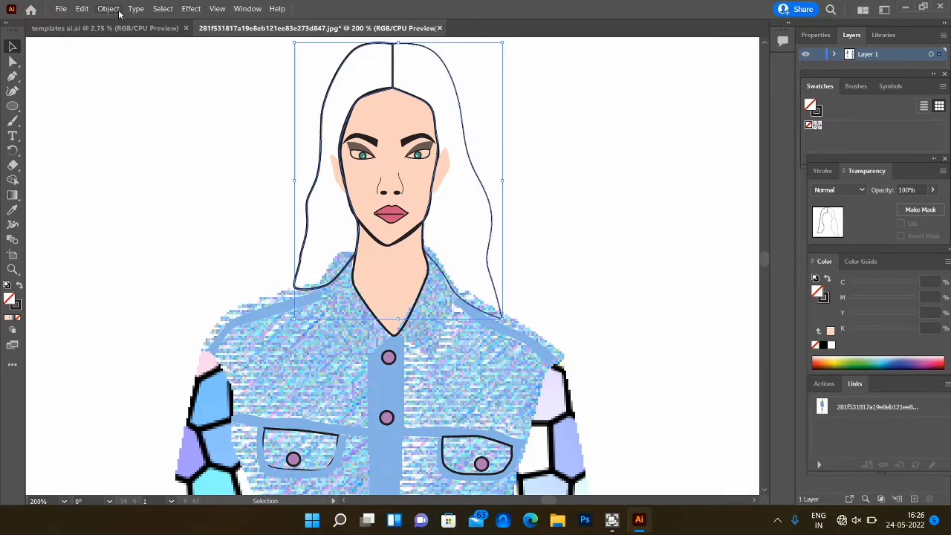
left_click(13, 210)
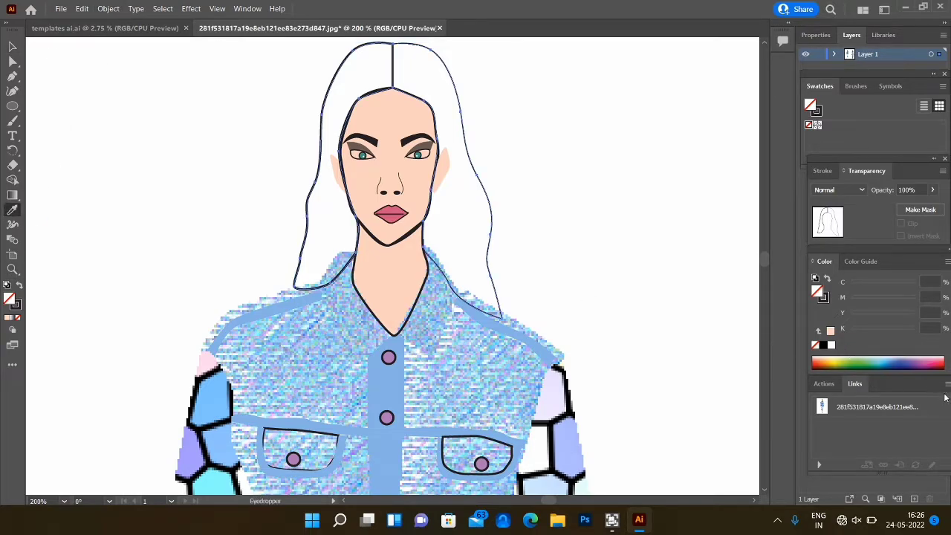
scroll(520, 439, "left", 10)
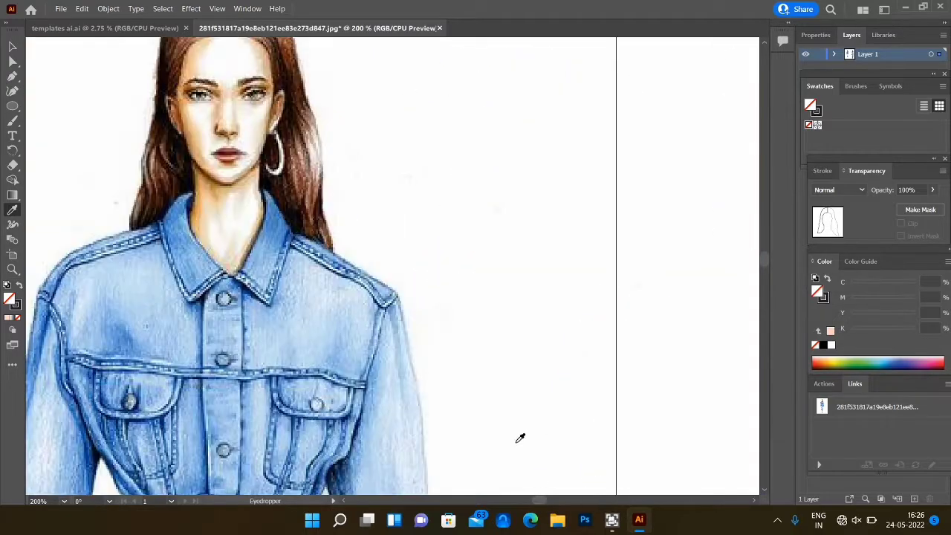
left_click(298, 74)
left_click_drag(540, 499, 548, 498)
left_click(11, 46)
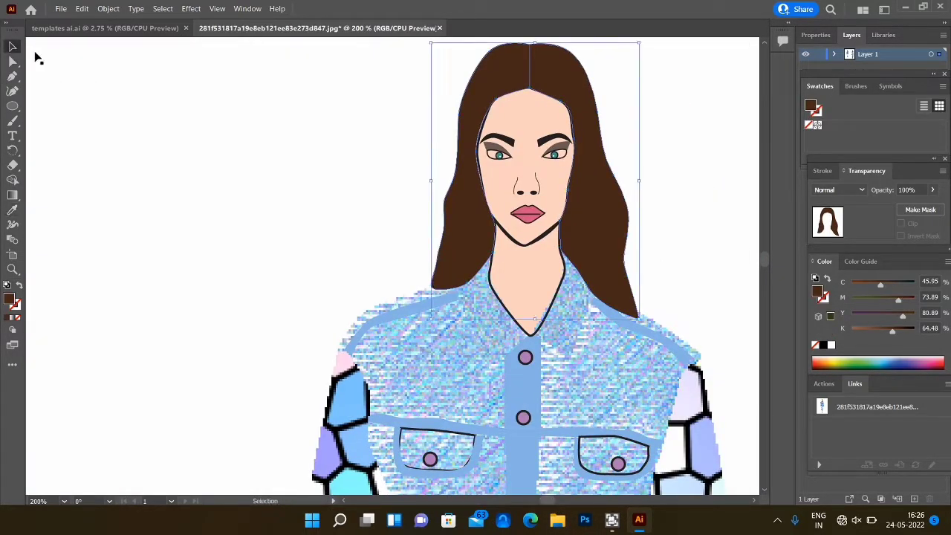
Send the two brown hair shapes to the back, behind the ears and the jacket.
right_click(466, 118)
mouse_move(512, 325)
left_click(647, 364)
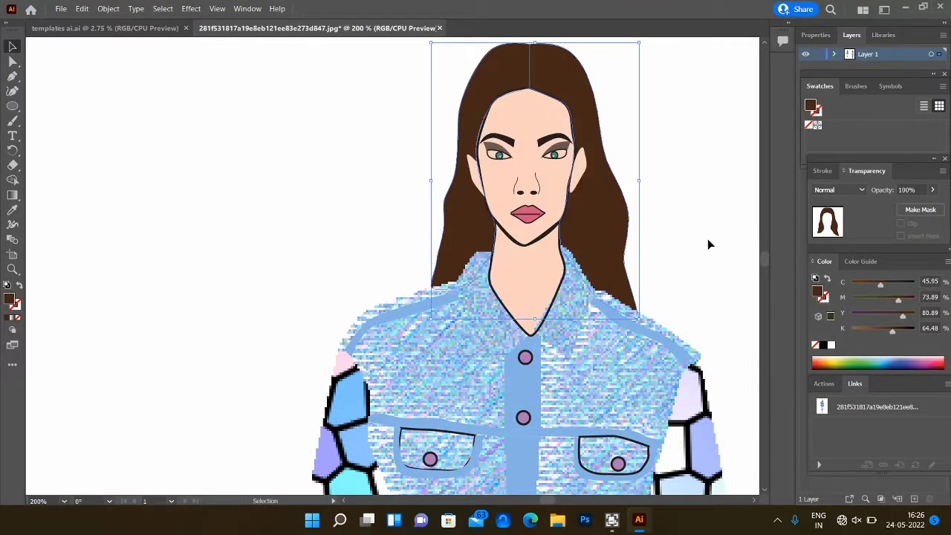
left_click(707, 239)
Group the two hair halves and give them a black outline (K 100).
left_click(501, 66)
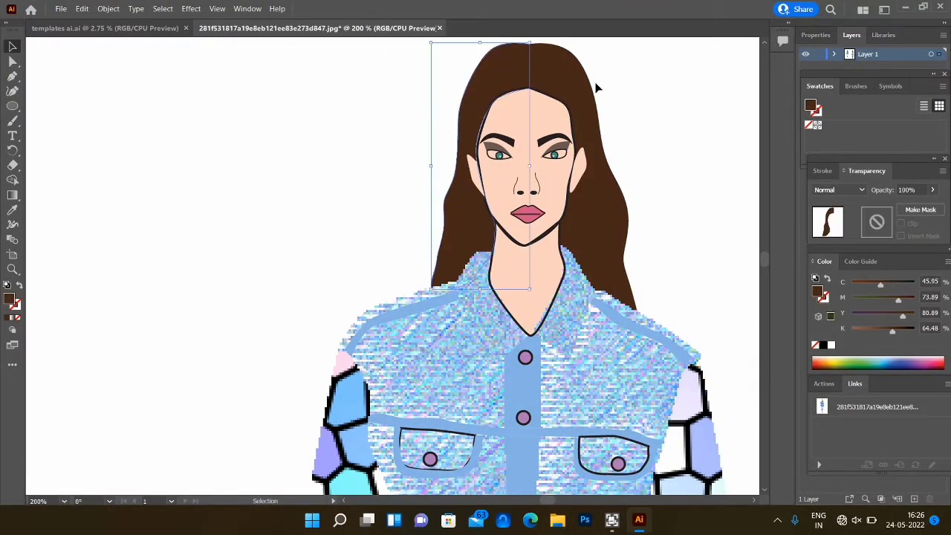
left_click(107, 8)
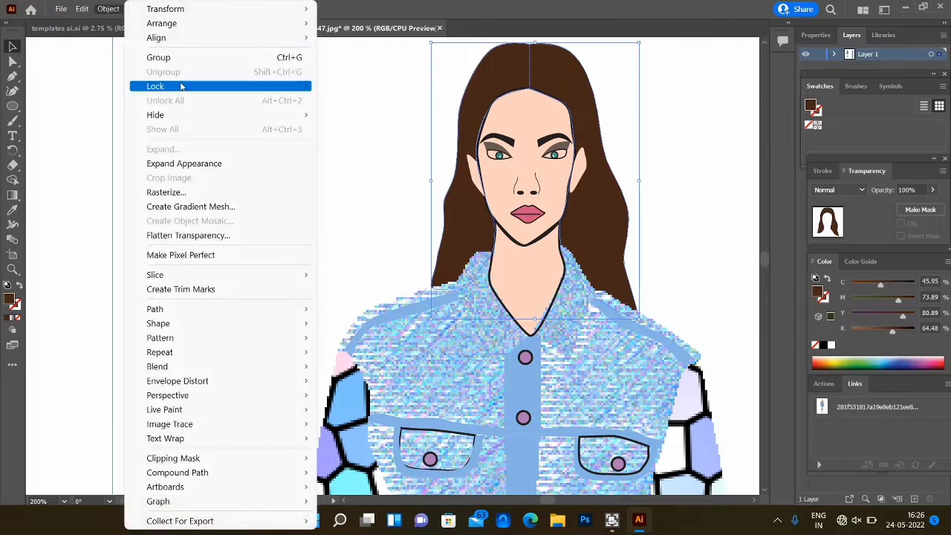
left_click(171, 60)
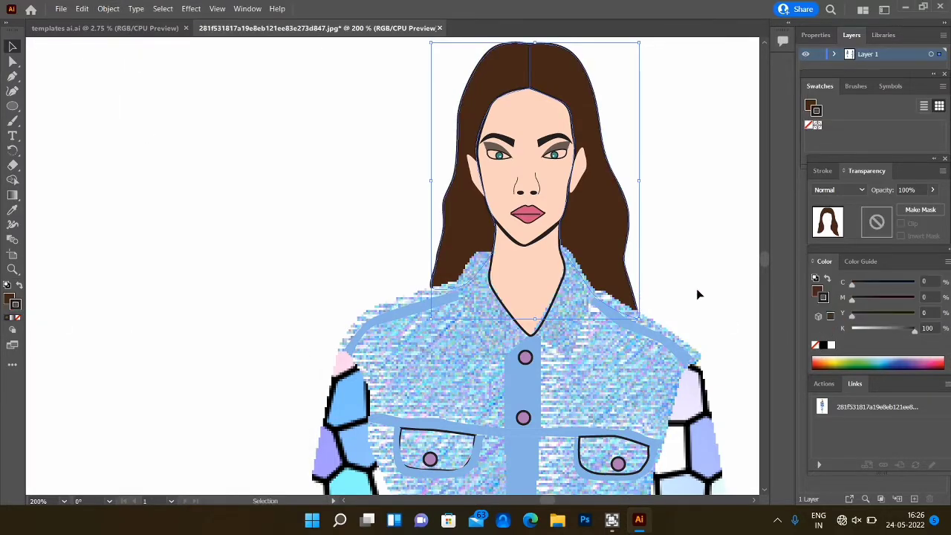
left_click(524, 213)
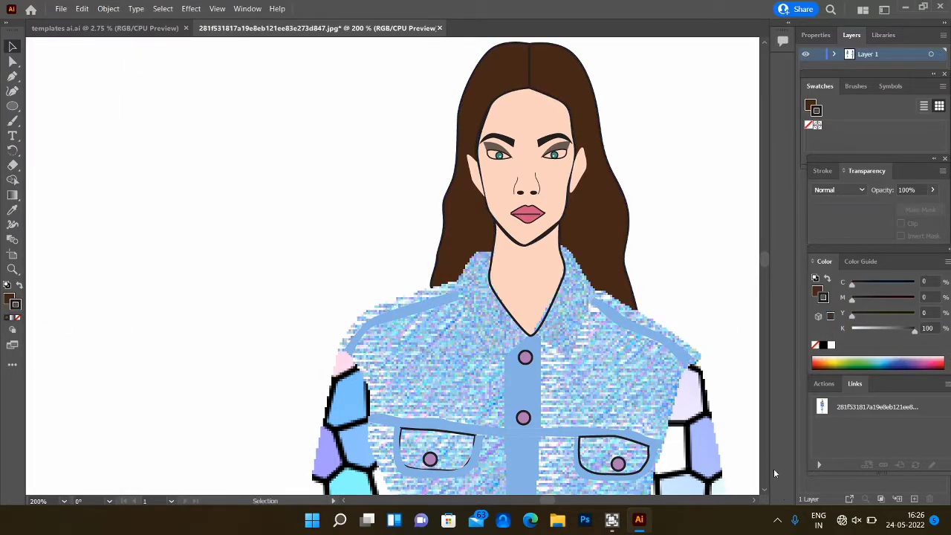
Set the neck outline's stroke weight to 0.5 pt.
left_click(557, 232)
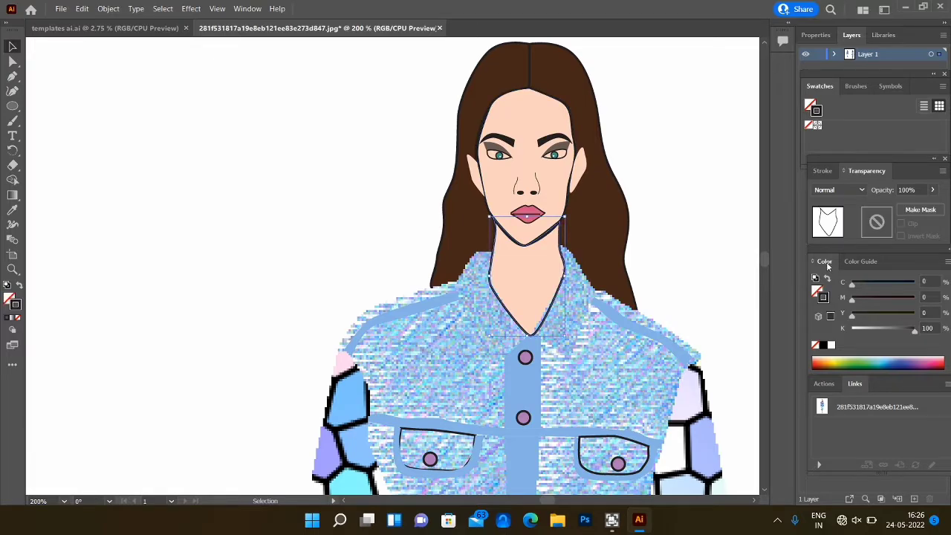
left_click(823, 173)
left_click(883, 191)
left_click(728, 238)
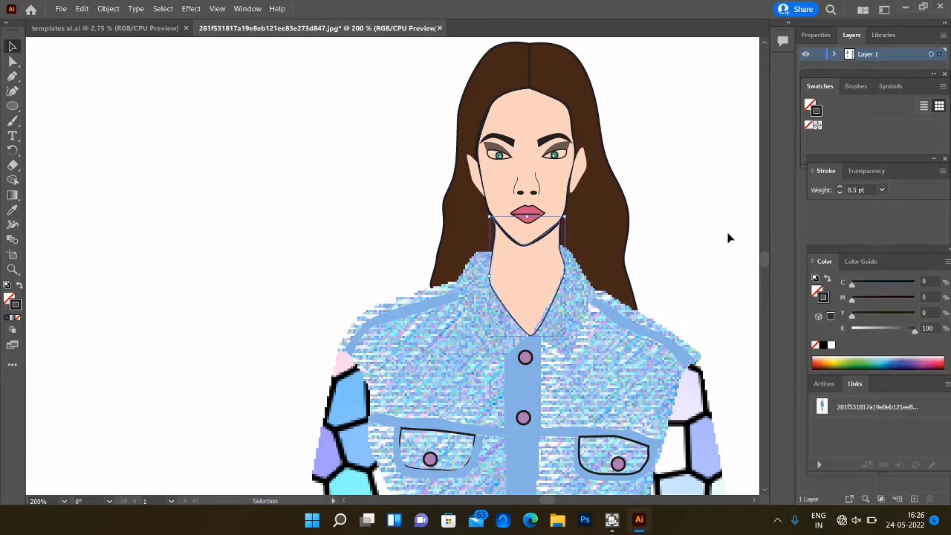
left_click(574, 215)
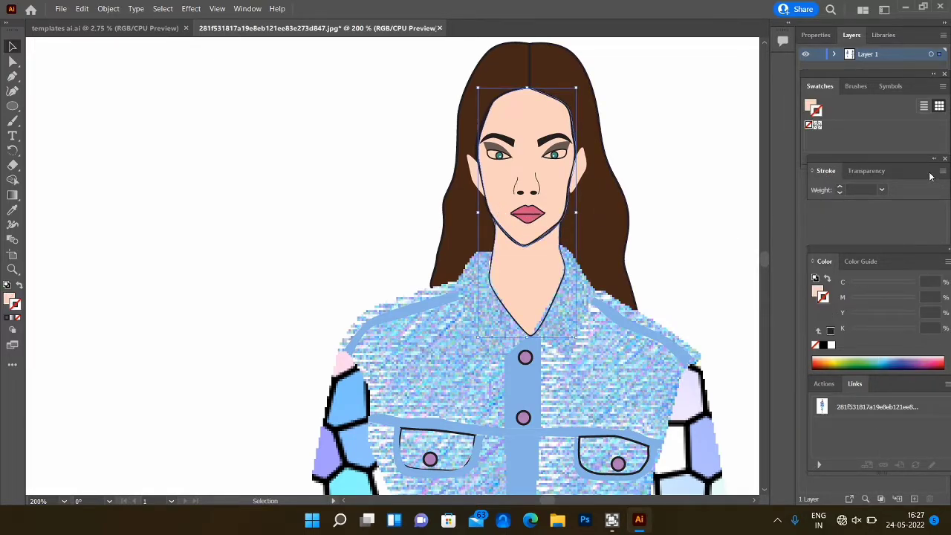
left_click(882, 190)
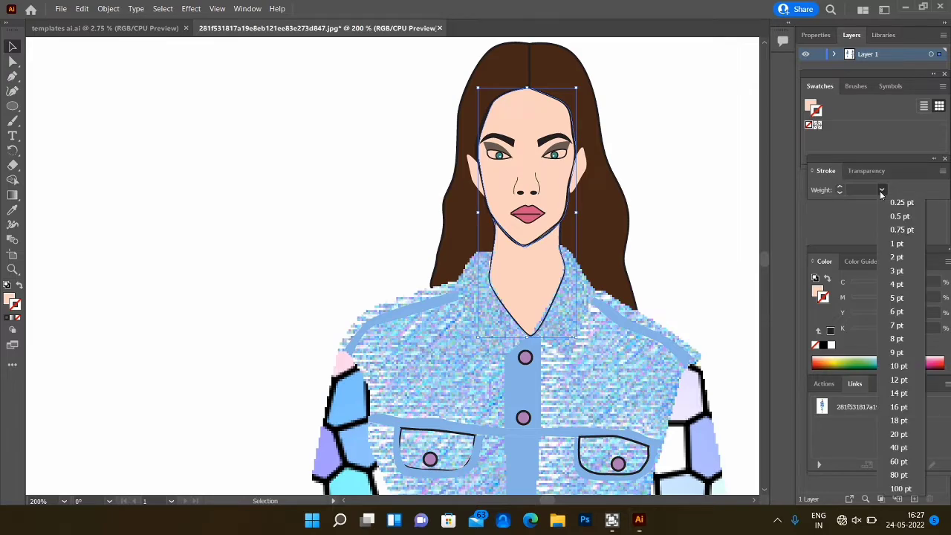
left_click(734, 234)
left_click(697, 235)
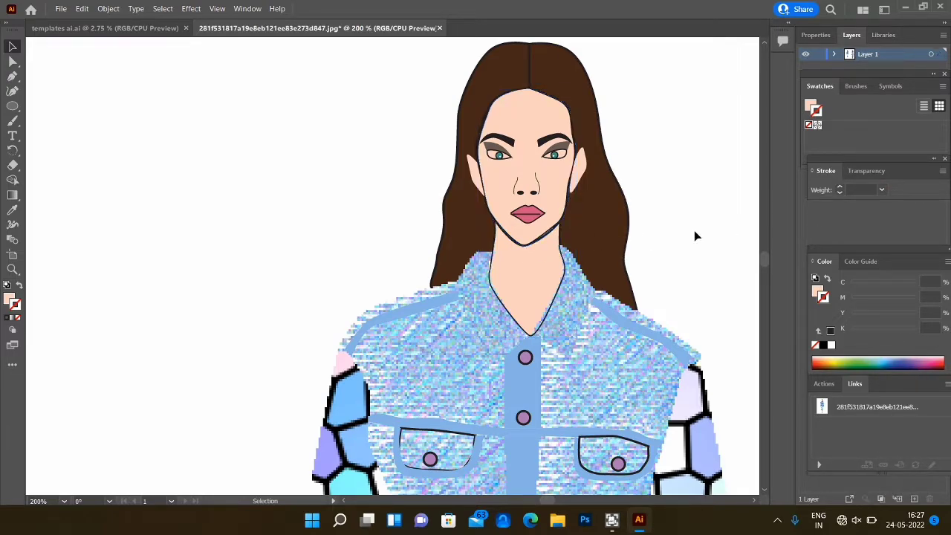
Thin the neck outline to a 0.25 pt stroke and check the face and neck lines along the jaw.
left_click(523, 247)
left_click(883, 190)
left_click(897, 201)
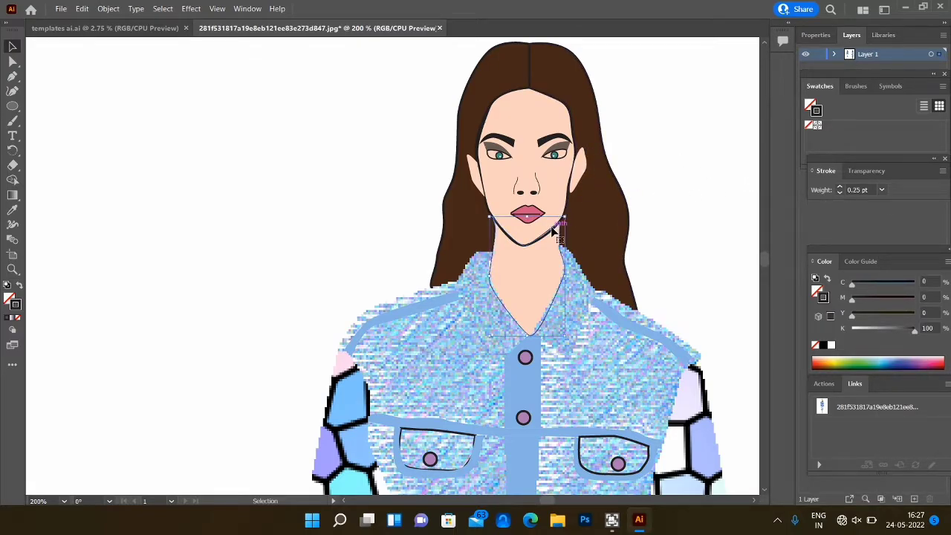
left_click(497, 211)
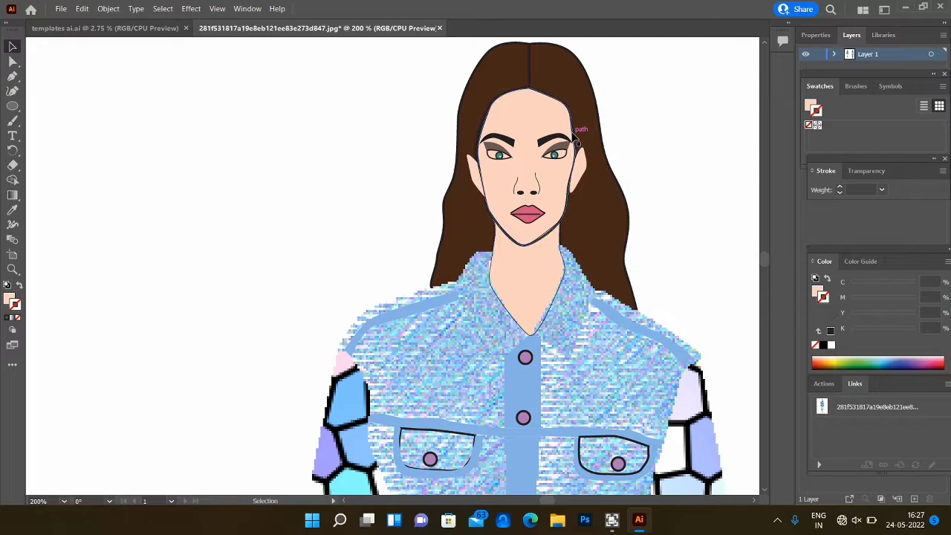
left_click(526, 243)
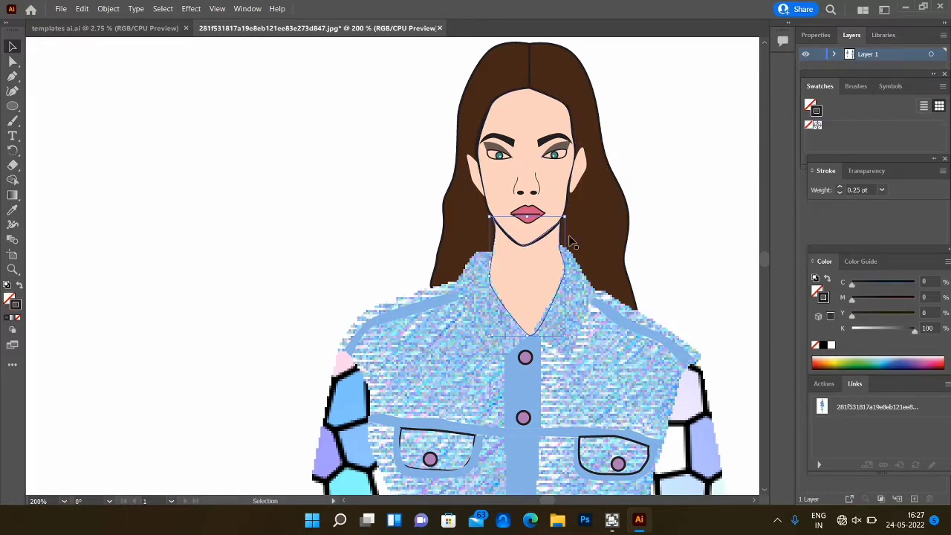
left_click(494, 217)
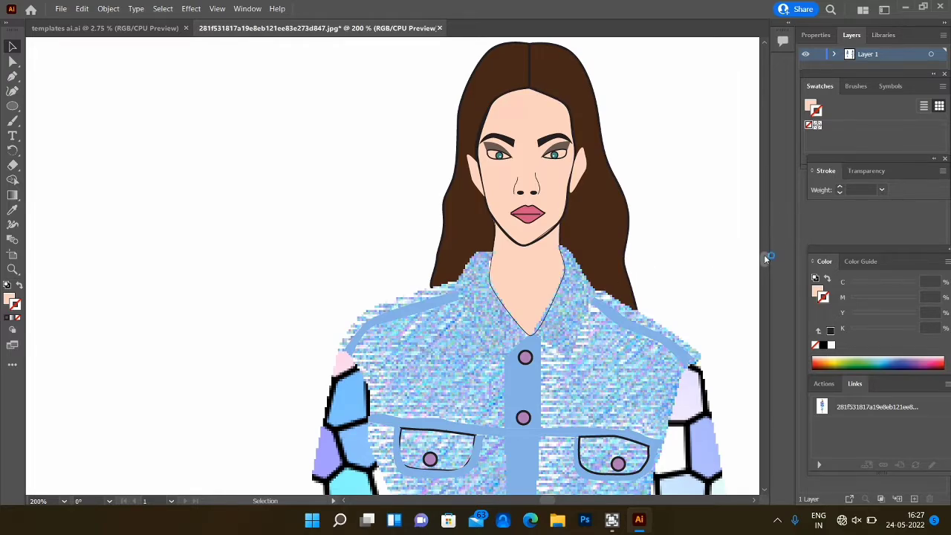
Duplicate the trouser outline and place the copy on the empty canvas between the reference illustration and the figure.
left_click_drag(765, 259, 770, 263)
key("ctrl+minus")
key("ctrl+minus")
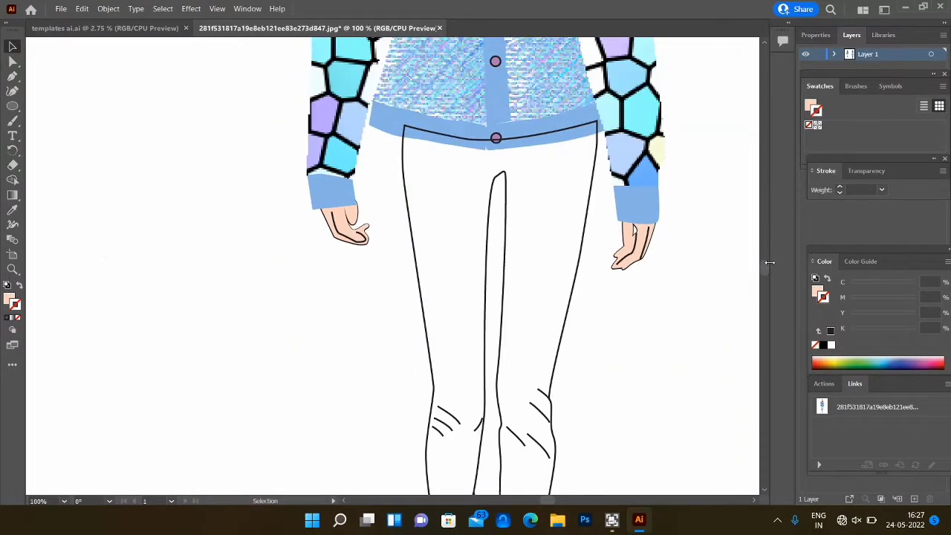
key("ctrl+minus")
scroll(765, 269, "up", 1)
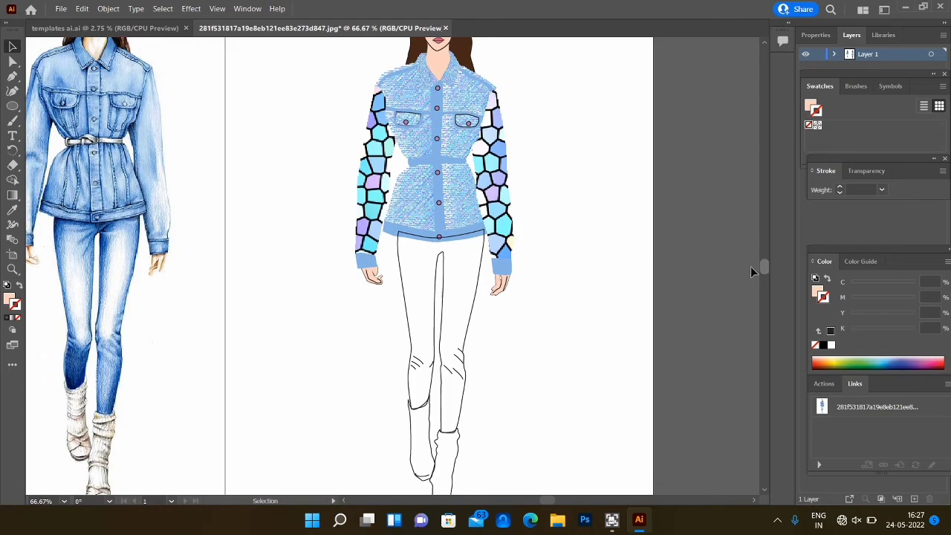
left_click(470, 325)
key("a")
left_click_drag(369, 352, 286, 438)
key("v")
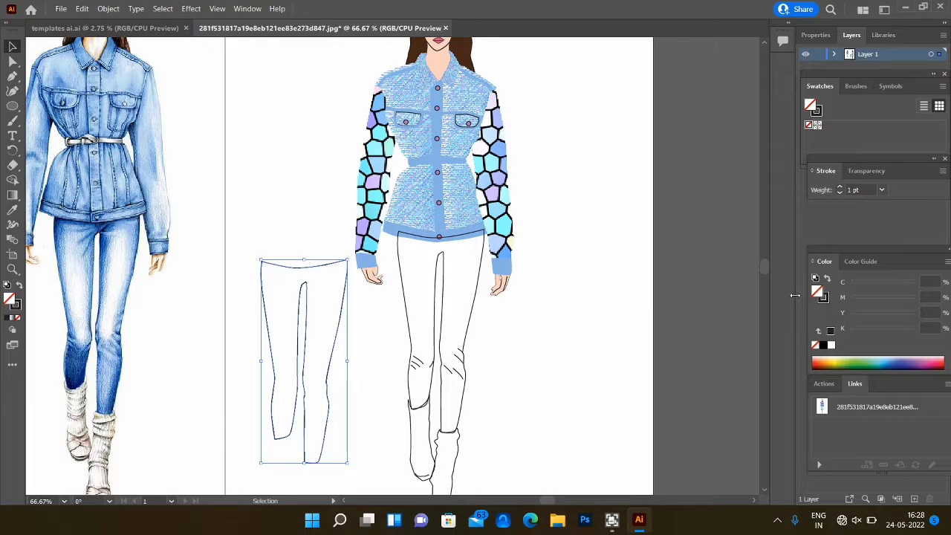
Fill the trouser copy with the pale blue sampled from the reference jeans (C 12.28, M 0.64, Y 0, K 0).
left_click(824, 347)
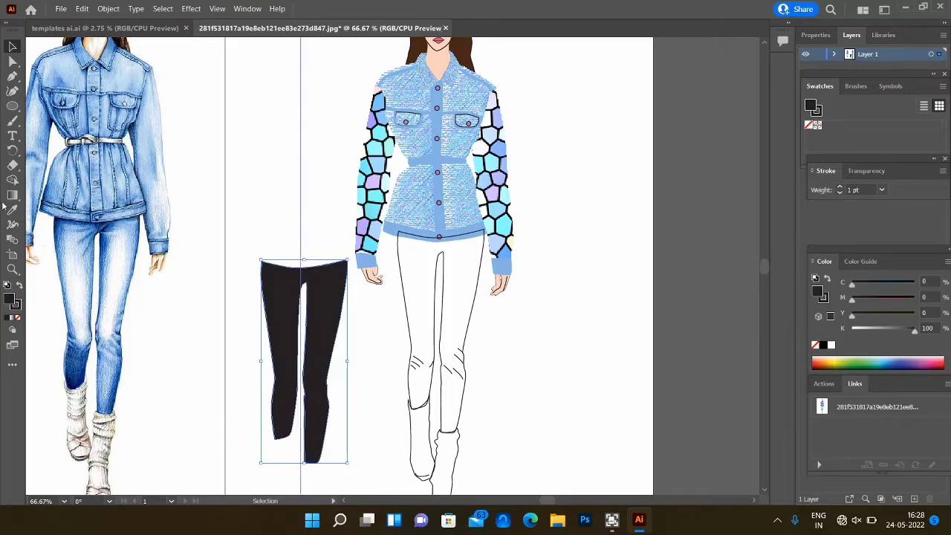
key("i")
left_click(132, 248)
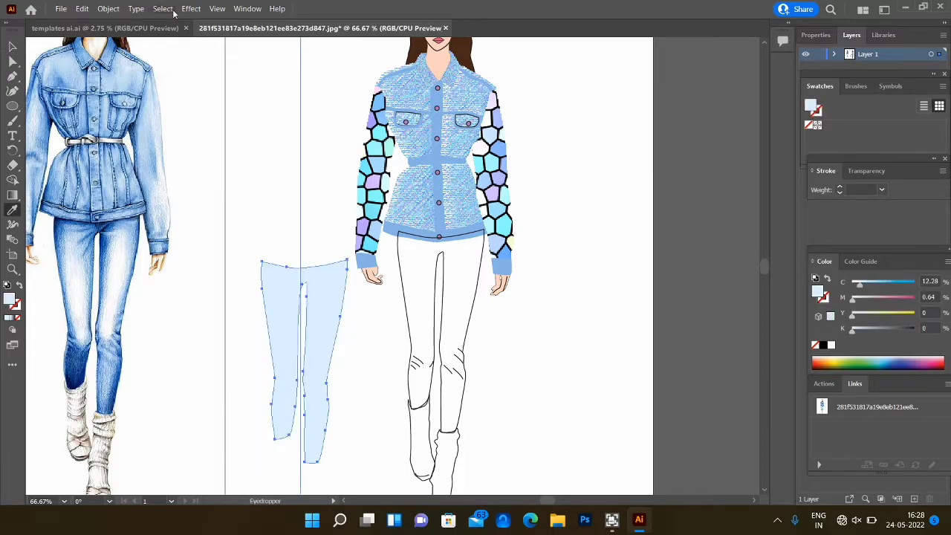
Apply a Grain texture to the pale blue trouser copy with intensity 11, contrast 50 and the Regular grain type.
left_click(191, 9)
mouse_move(217, 336)
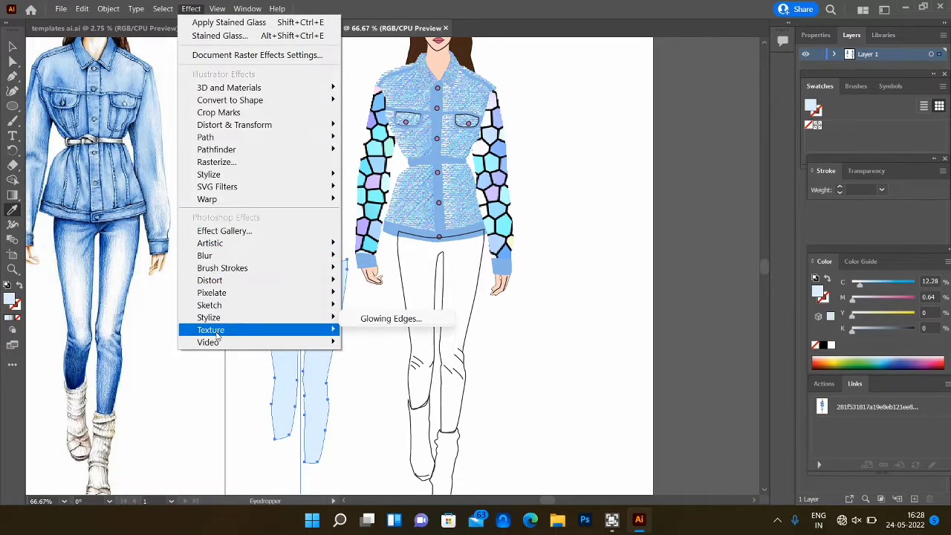
left_click(353, 344)
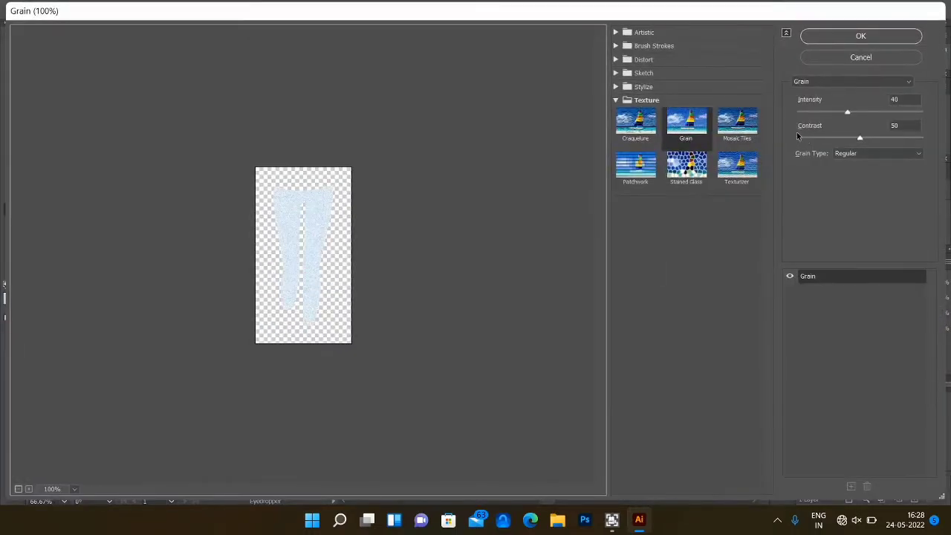
left_click_drag(847, 112, 812, 116)
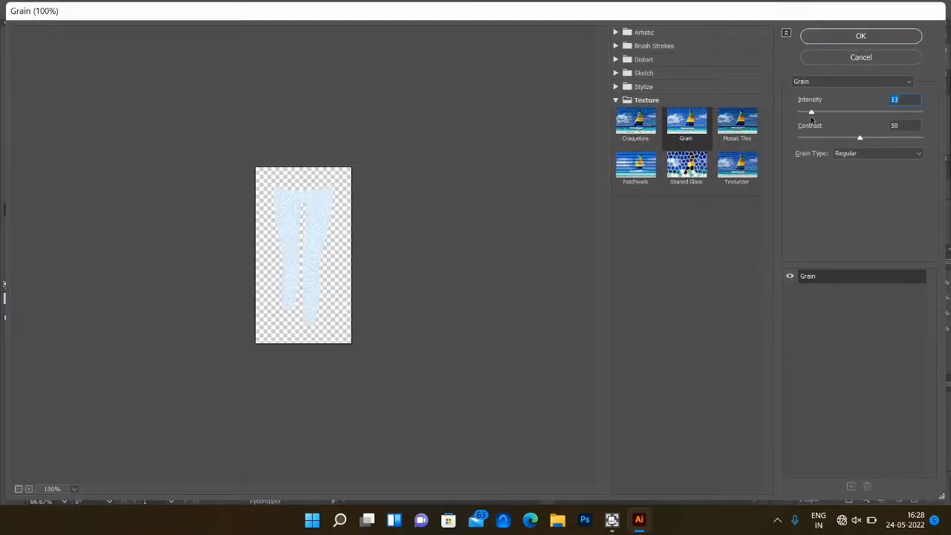
left_click(901, 35)
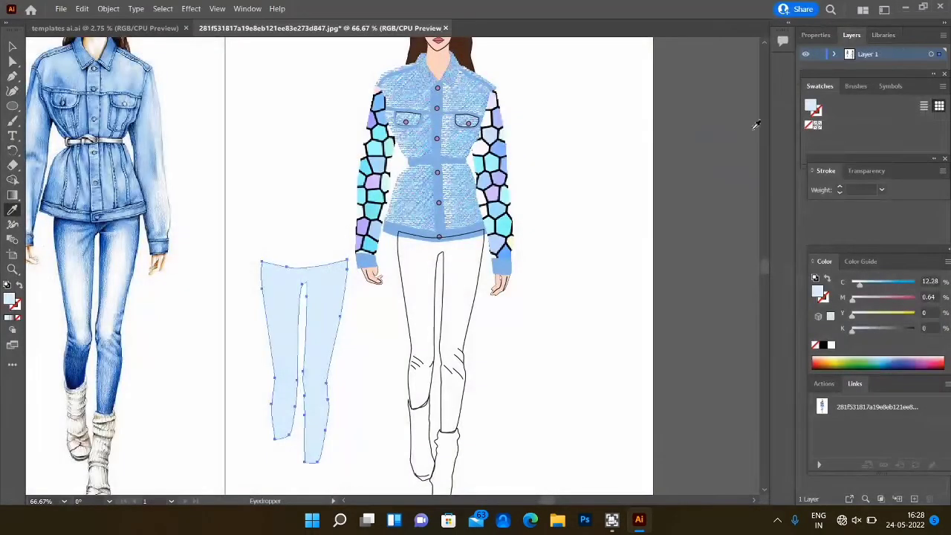
Place the textured trouser copy over the figure's legs and send it to the back.
left_click(12, 47)
left_click_drag(314, 357, 450, 327)
right_click(450, 327)
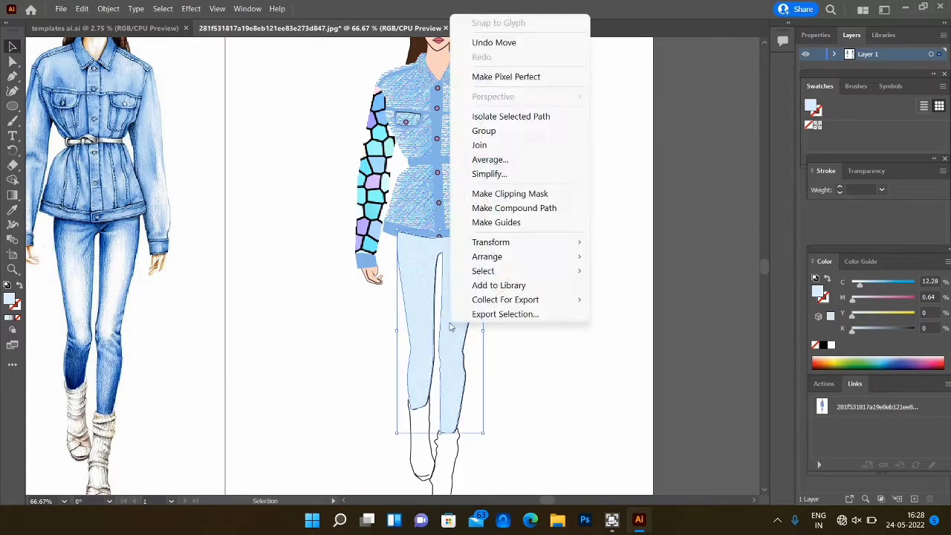
mouse_move(487, 256)
left_click(623, 300)
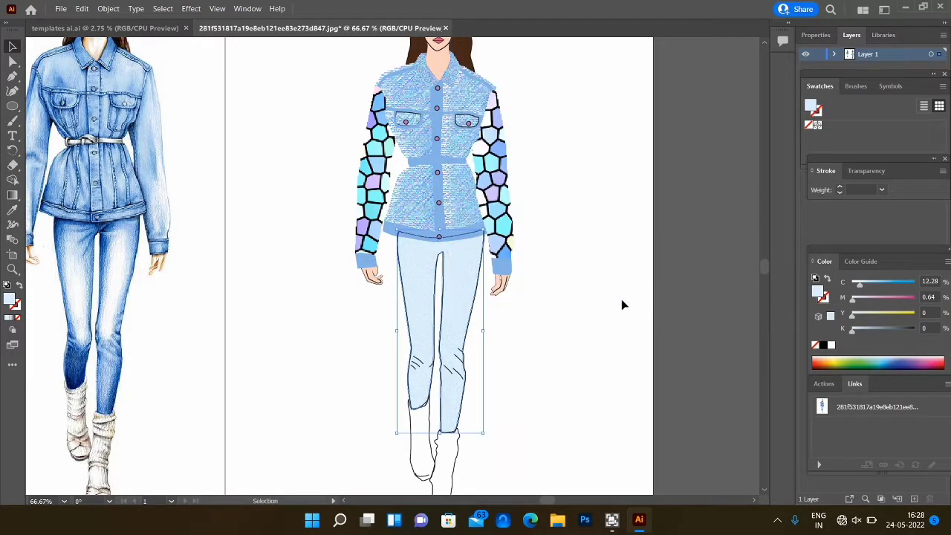
left_click(623, 301)
Move the black trouser outline backward in the stacking order so the textured trousers cover it.
right_click(477, 302)
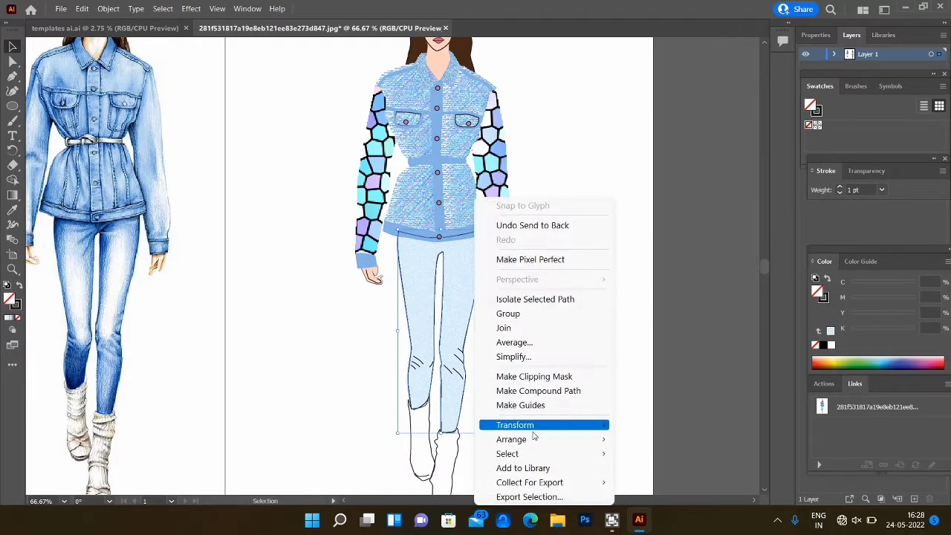
mouse_move(533, 439)
left_click(669, 468)
left_click(603, 336)
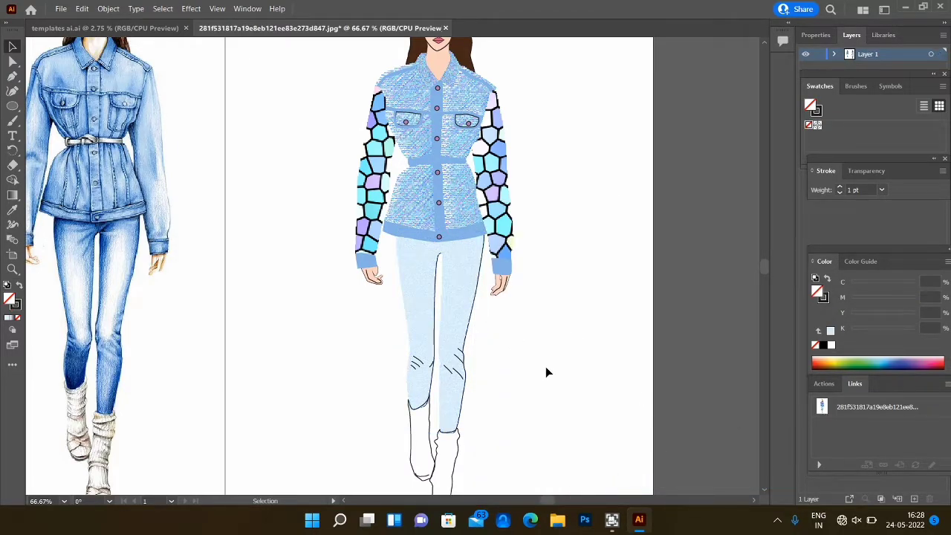
Group the outlines of both boots and paste a duplicate of them onto the canvas.
scroll(764, 265, "down", 2)
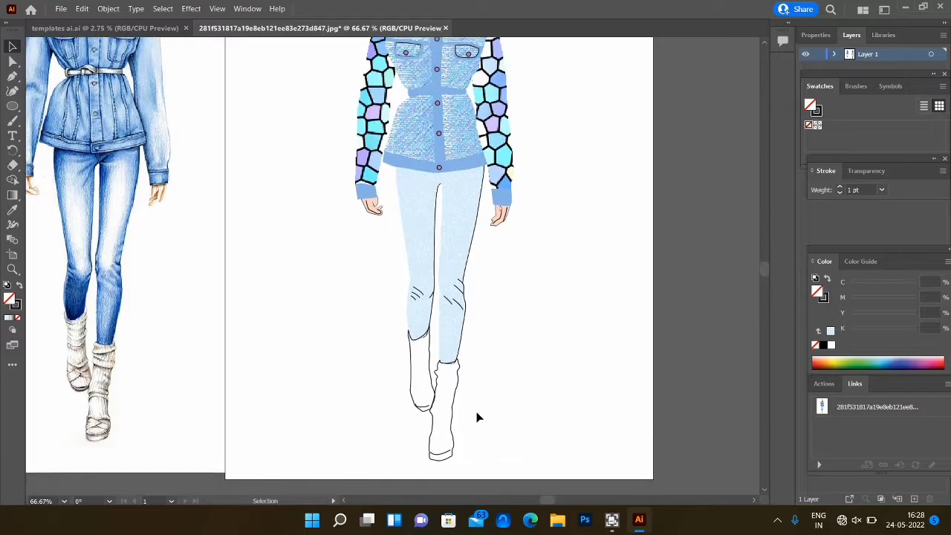
left_click(452, 420)
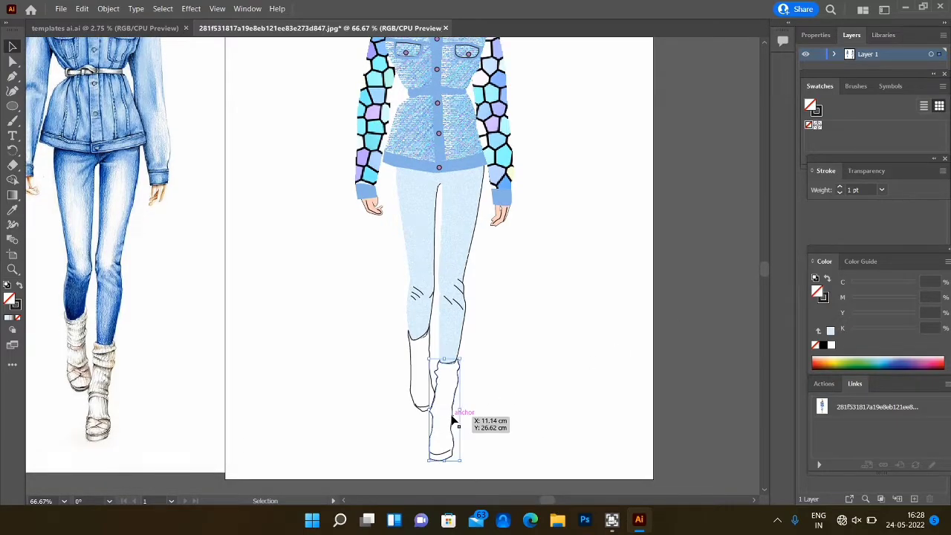
left_click(411, 396, "shift")
left_click(109, 9)
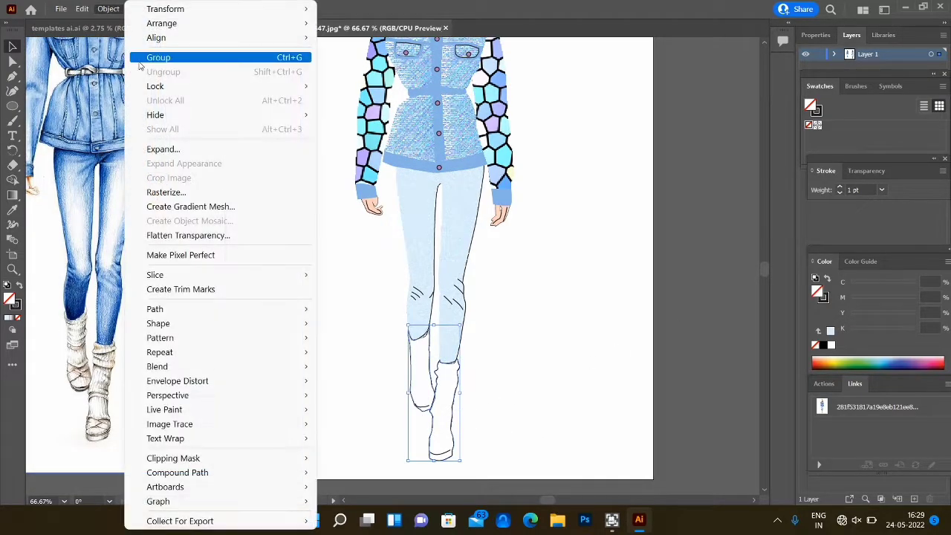
left_click(283, 58)
key("v")
key("ctrl+v")
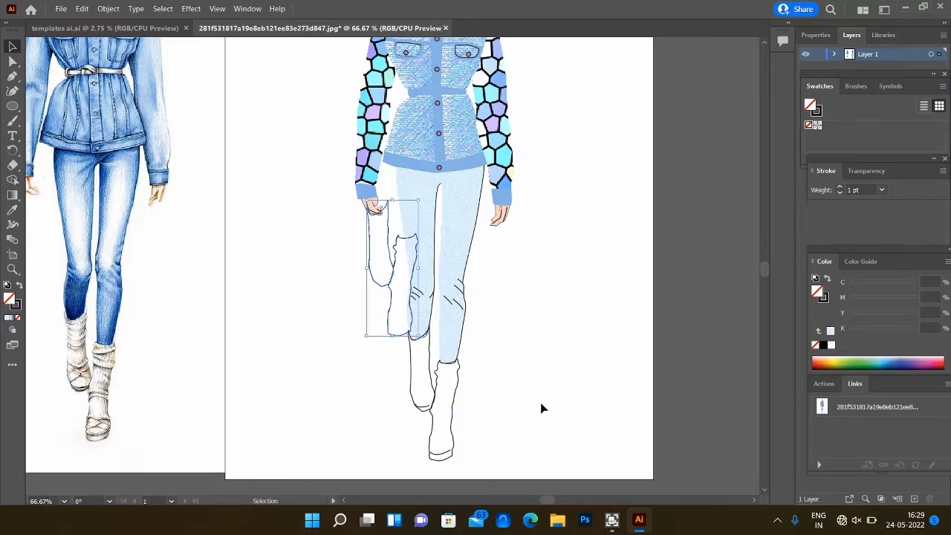
Fill the boot copy with light grey (K 11) and apply a Canvas Texturizer effect with 64% scaling and relief 4.
left_click(831, 345)
left_click(858, 329)
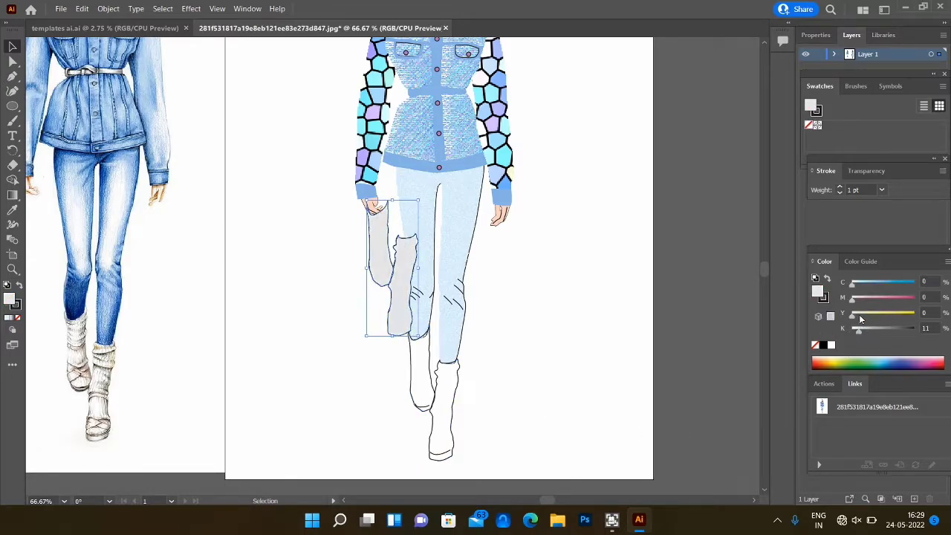
left_click(191, 8)
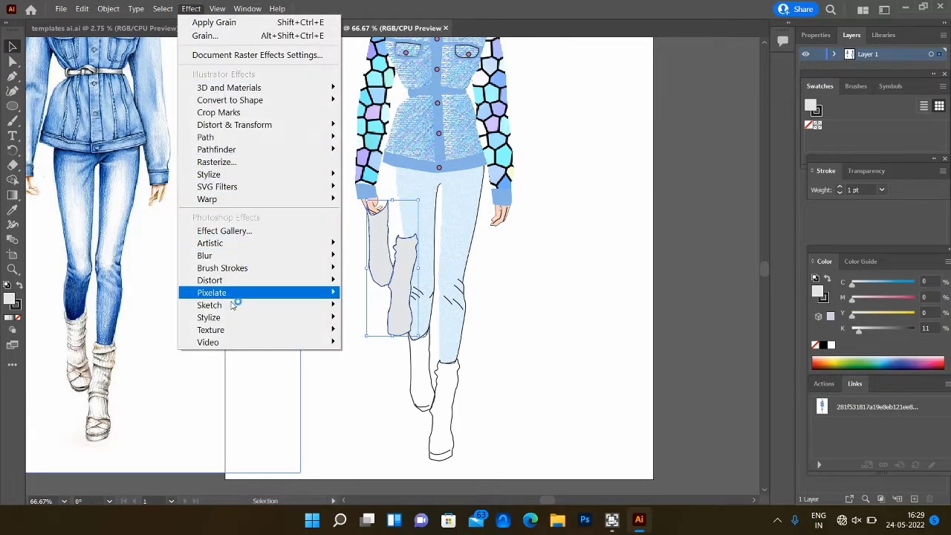
mouse_move(257, 330)
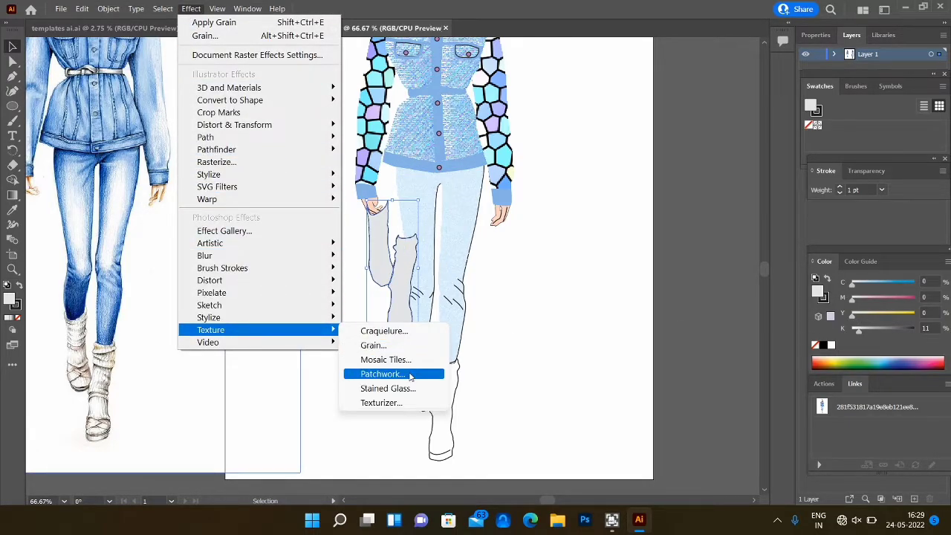
left_click(409, 402)
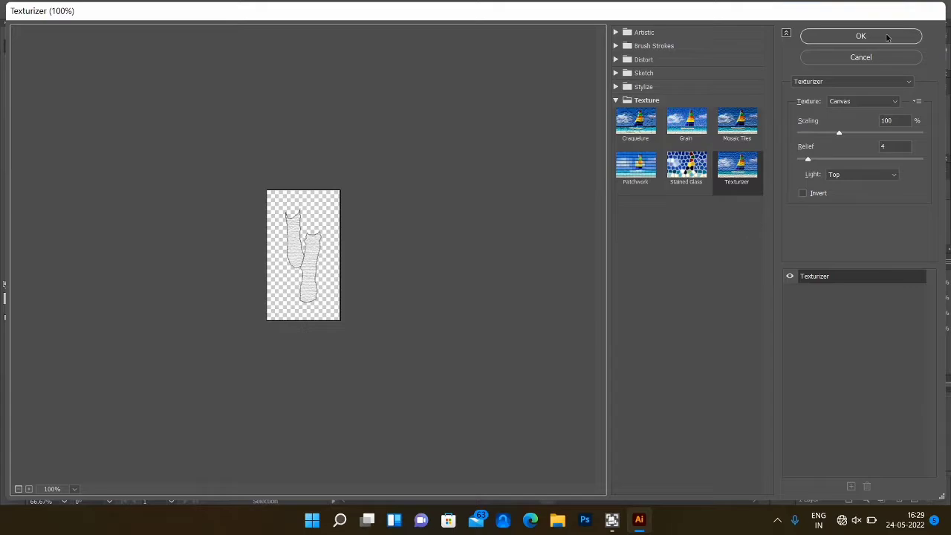
left_click_drag(837, 132, 823, 134)
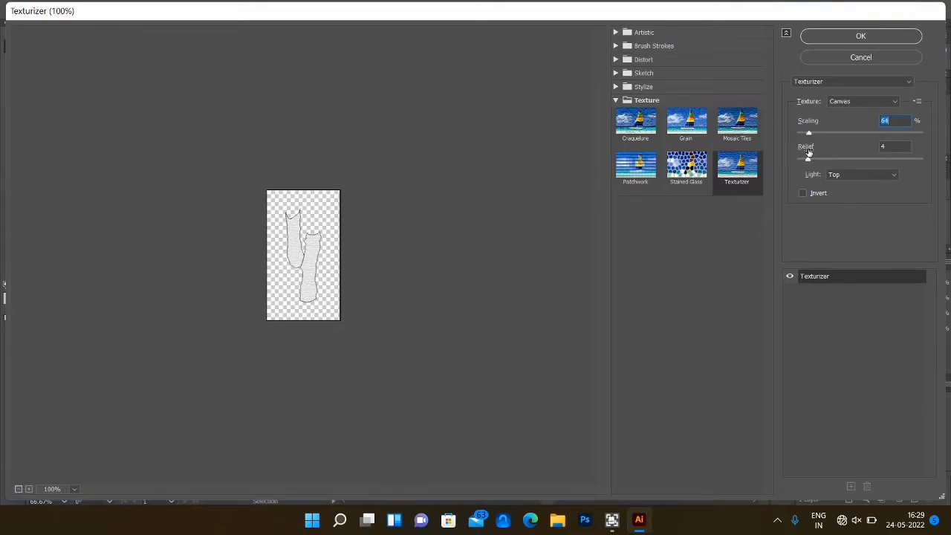
left_click(861, 37)
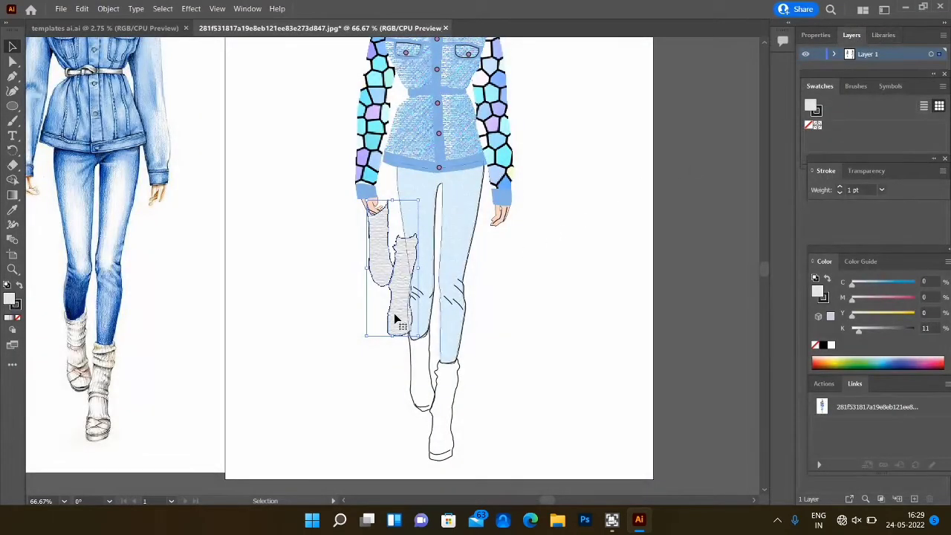
Place the textured grey boots over the figure's boot outlines and send them to the back.
left_click_drag(393, 319, 446, 399)
right_click(446, 400)
mouse_move(520, 329)
left_click(647, 373)
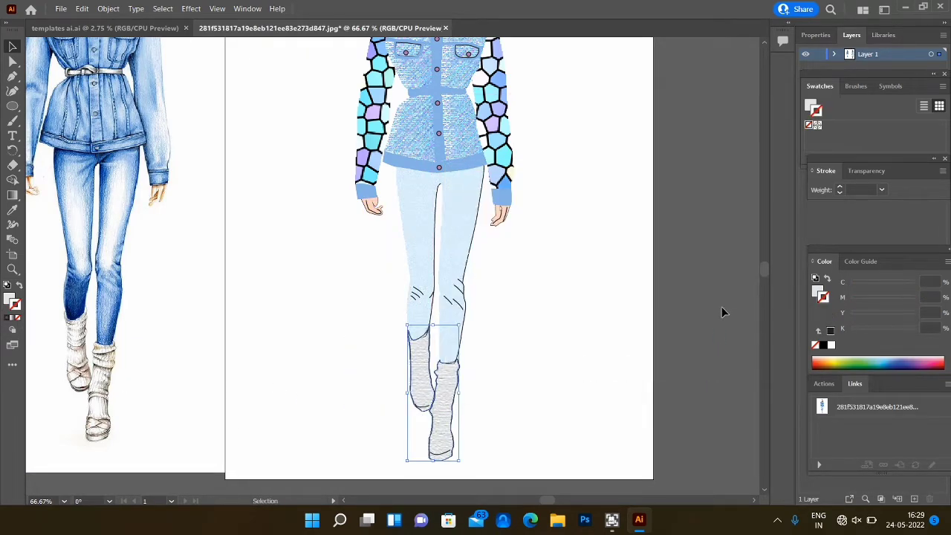
left_click(704, 354)
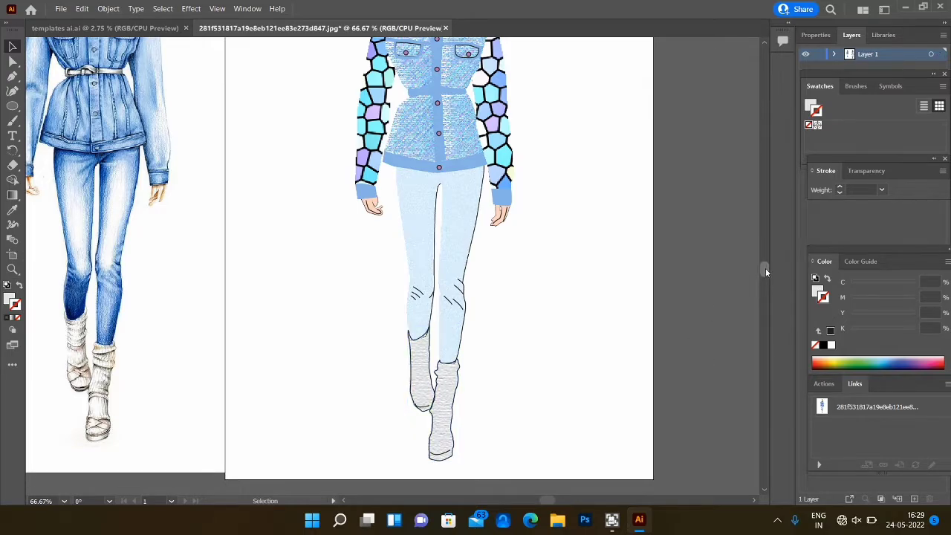
Move the reference illustration clear of the figure's artboard and delete it.
scroll(765, 269, "up", 5)
key("ctrl+minus")
key("ctrl+minus")
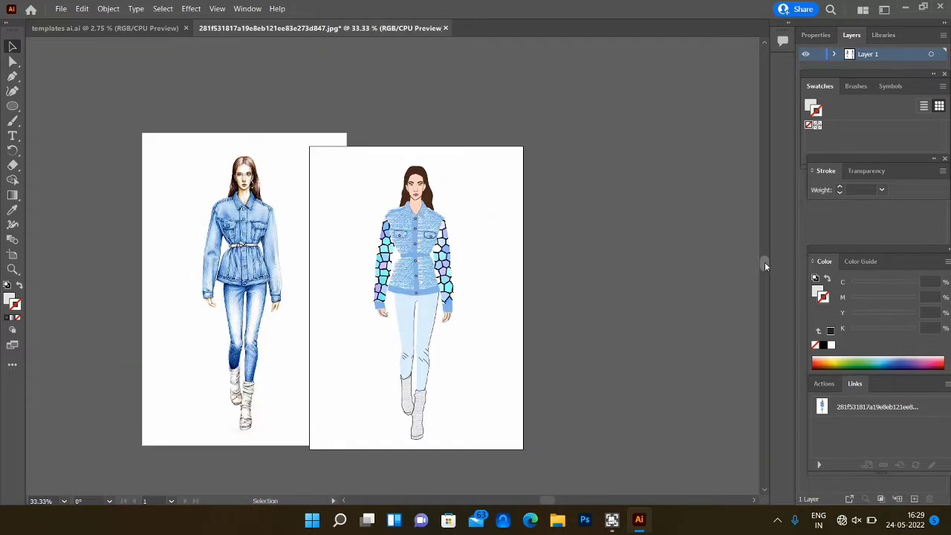
left_click_drag(262, 254, 224, 263)
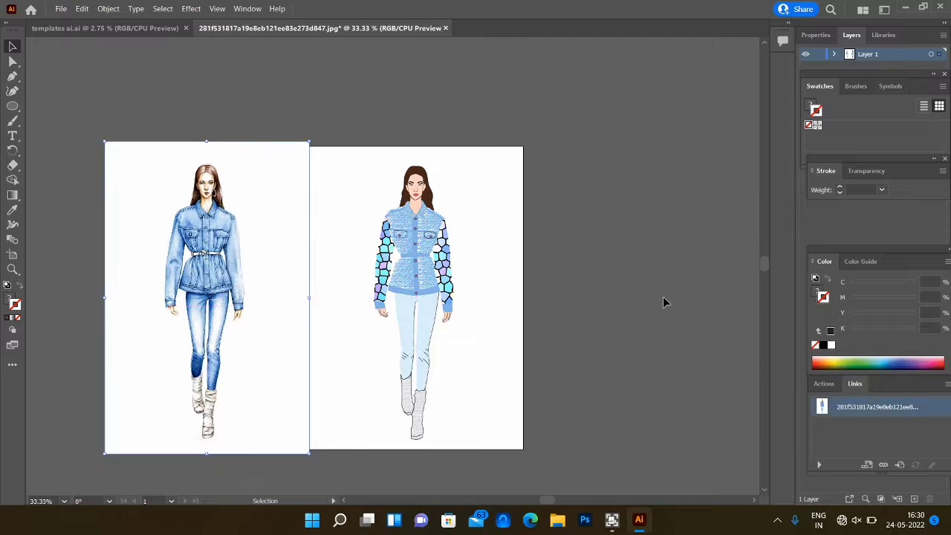
key("Delete")
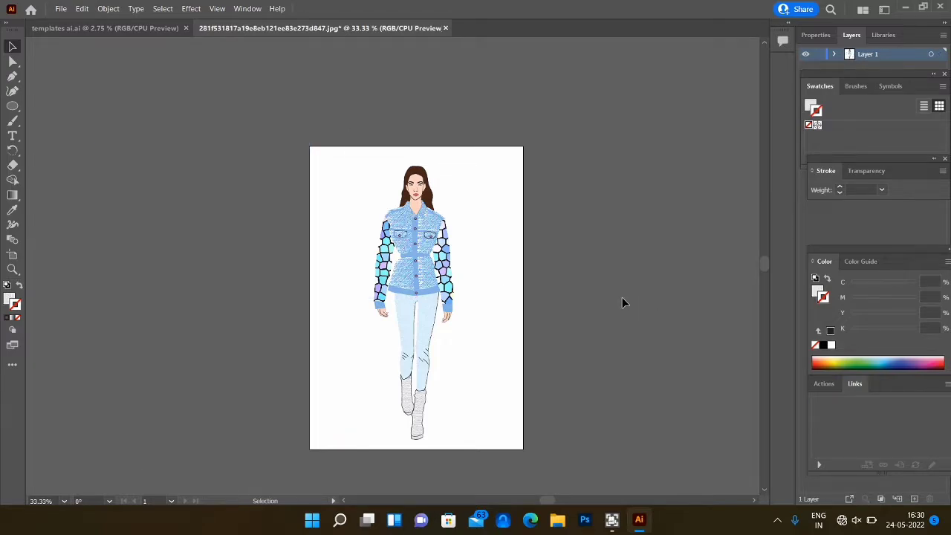
Group the whole figure and stretch it slightly taller toward the artboard's upper edge.
left_click_drag(358, 170, 476, 449)
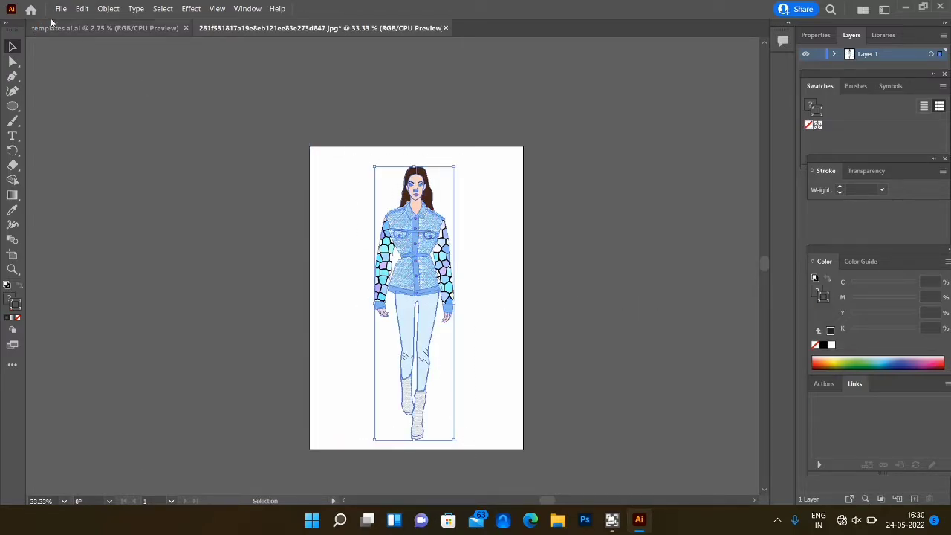
left_click(108, 8)
left_click(159, 58)
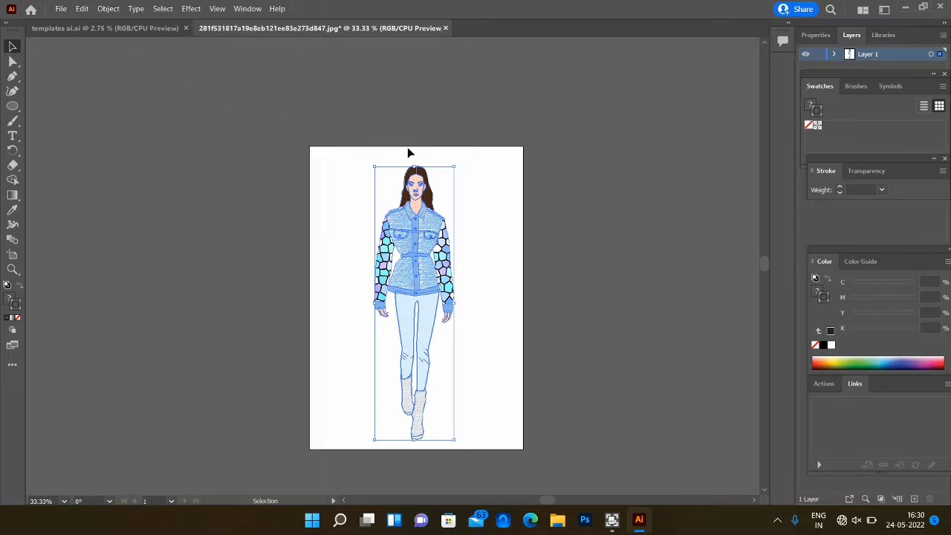
left_click_drag(456, 165, 455, 156)
left_click(608, 217)
left_click(430, 232)
left_click(613, 243)
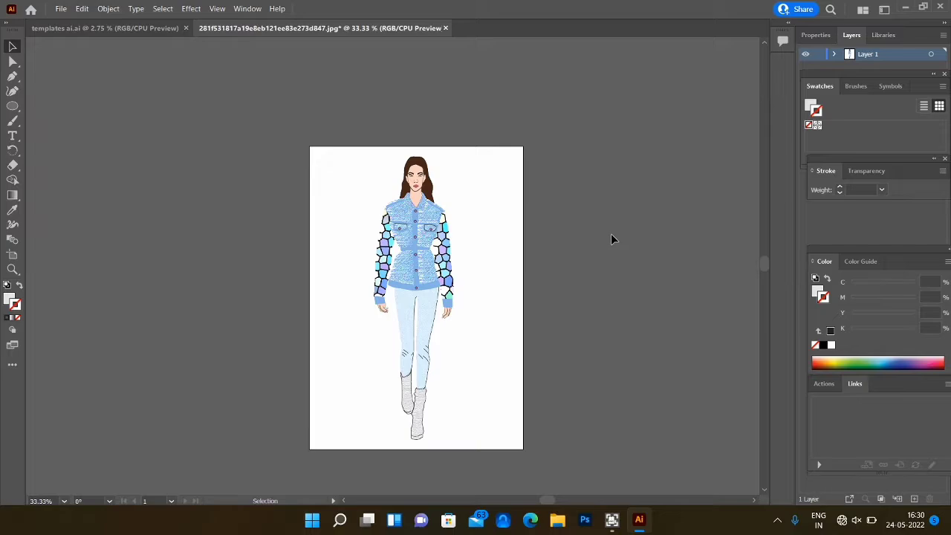
Select the whole figure and ungroup it so its parts can be edited separately.
key("ctrl+minus")
key("ctrl+equal")
key("ctrl+equal")
key("ctrl+equal")
key("ctrl+equal")
key("ctrl+equal")
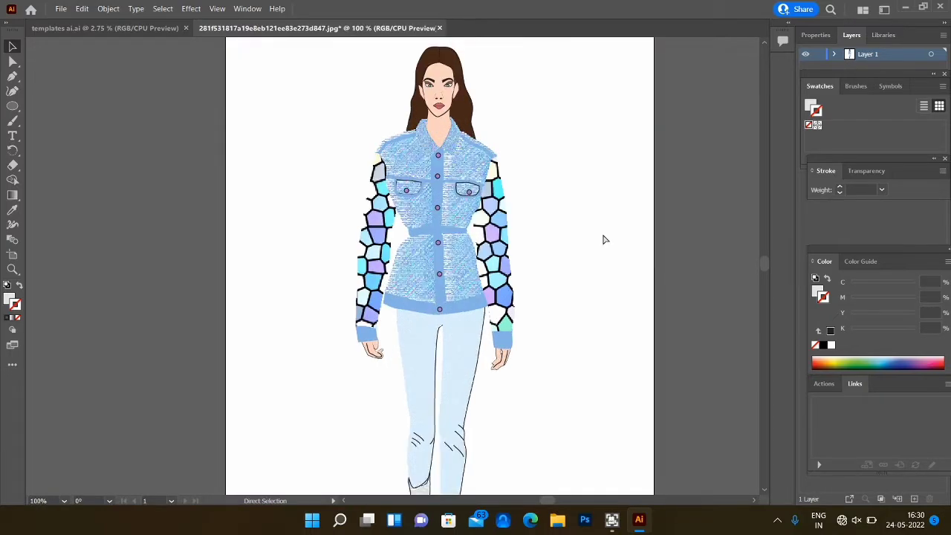
scroll(767, 268, "up", 10)
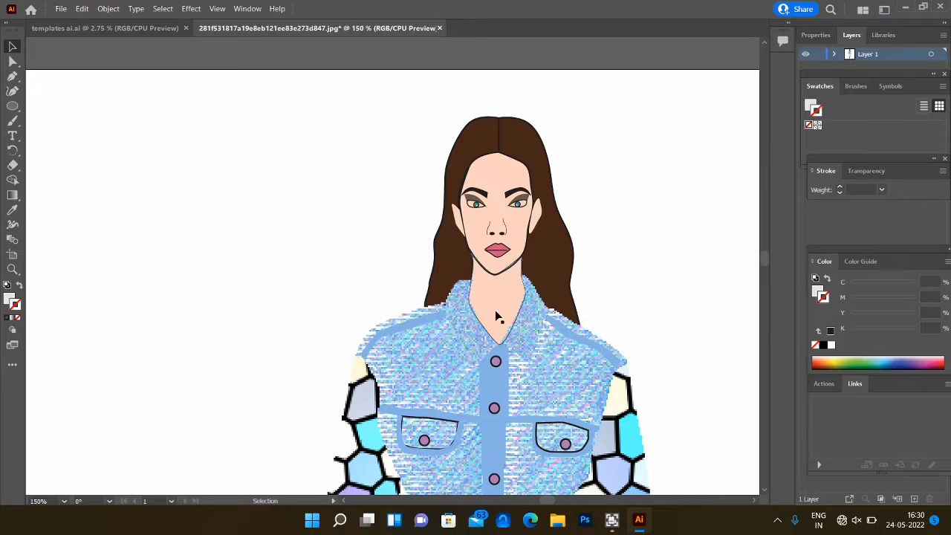
key("ctrl+a")
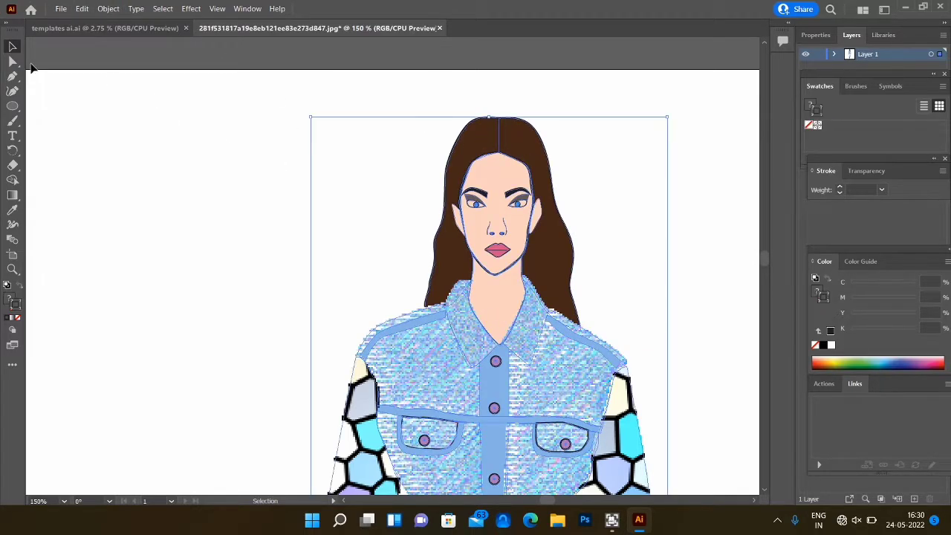
left_click(108, 8)
left_click(688, 220)
left_click(688, 220)
Send the skin-coloured face and neck shape to the back.
left_click(501, 223)
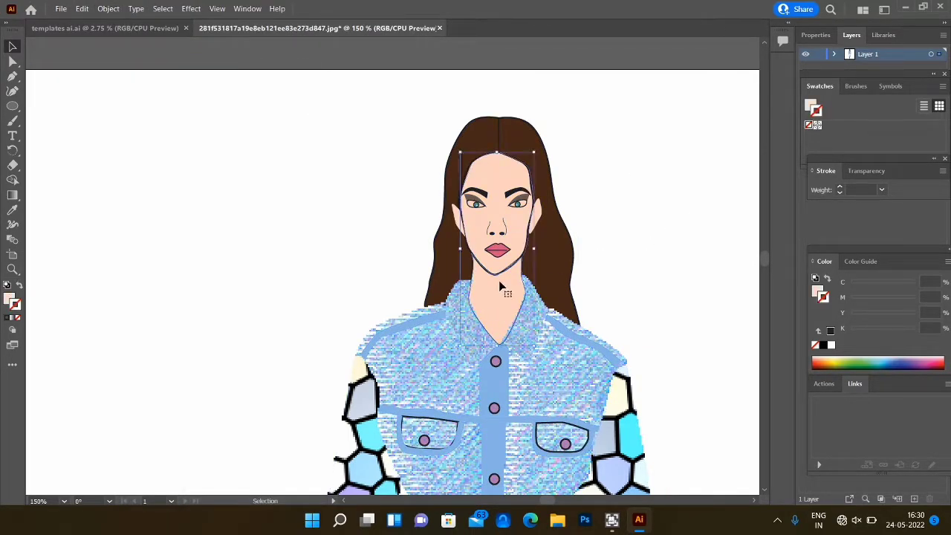
right_click(499, 51)
mouse_move(563, 215)
left_click(659, 257)
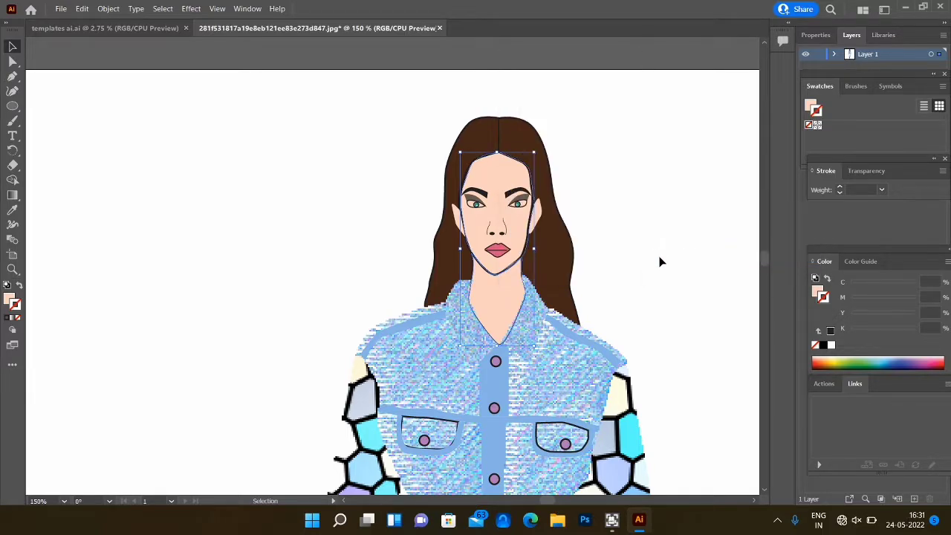
Bring the textured jacket collar to the front so it overlaps the neck.
left_click(522, 346)
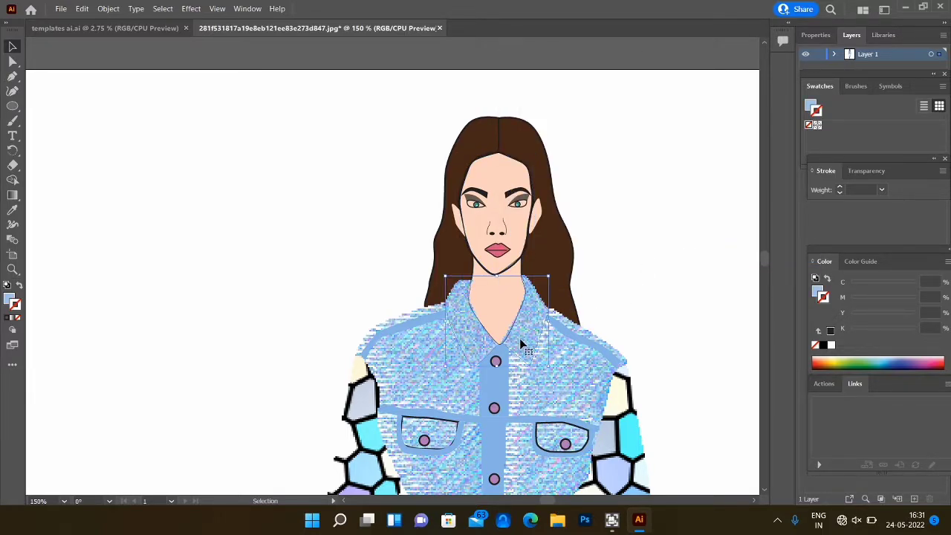
right_click(519, 338)
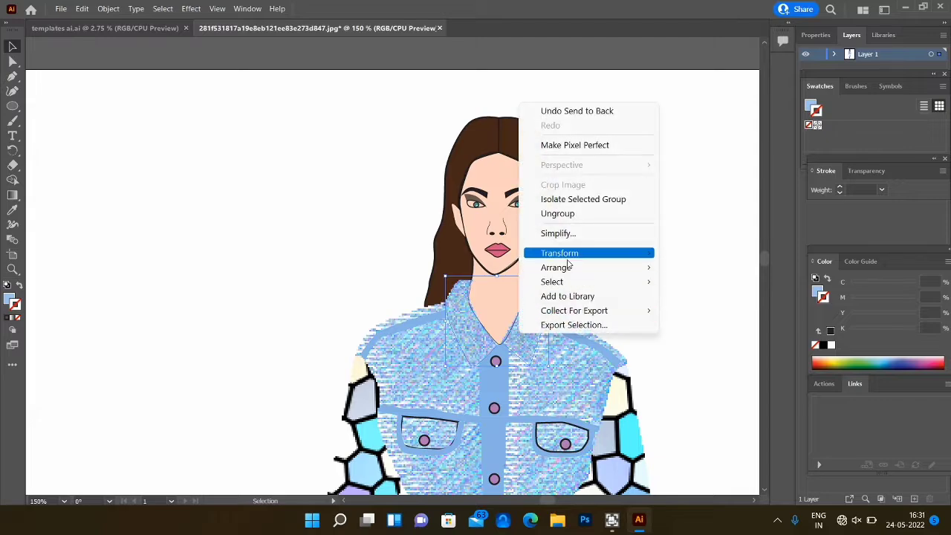
mouse_move(564, 265)
left_click(743, 269)
left_click(739, 270)
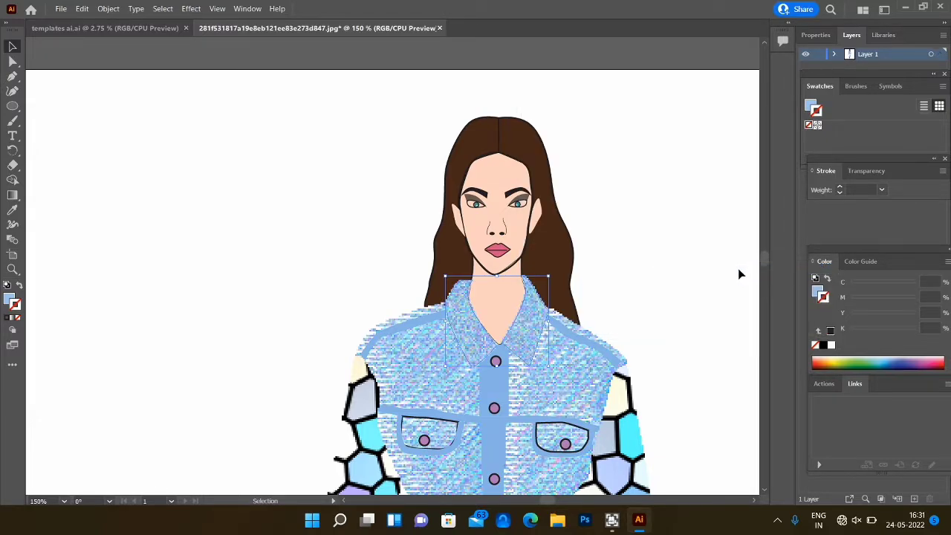
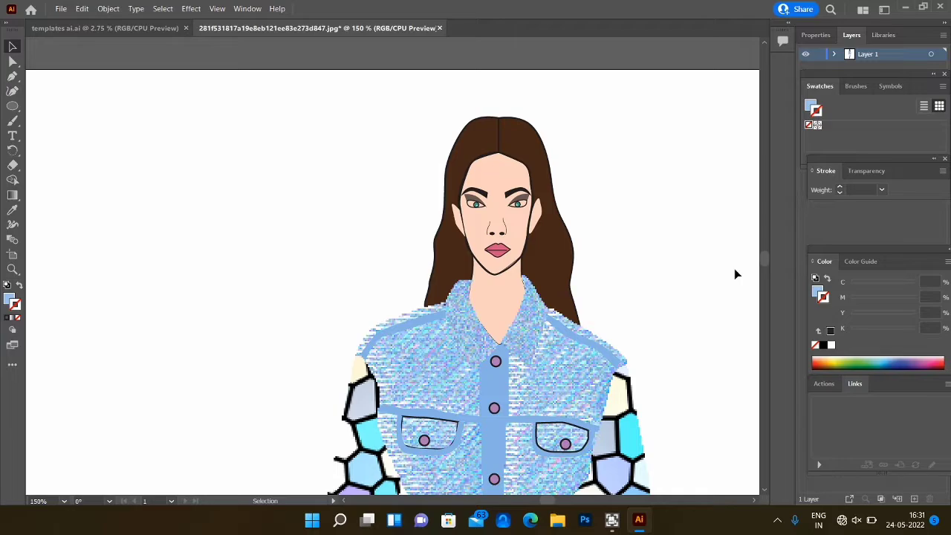
Select the outlines of both chest pocket flaps on the jacket.
left_click(560, 425)
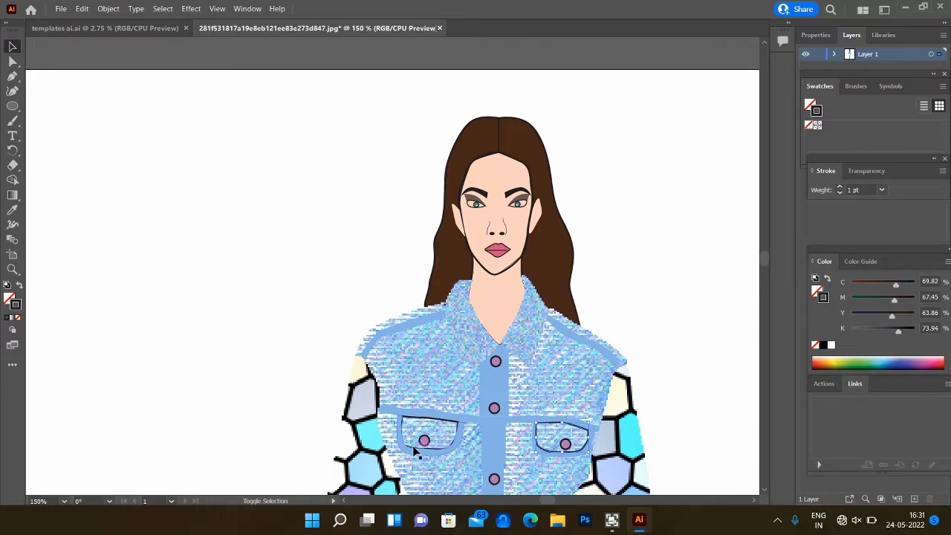
left_click(411, 416, "shift")
Inspect the jacket, sleeves, trousers and boots along the length of the figure.
scroll(411, 416, "down", 5)
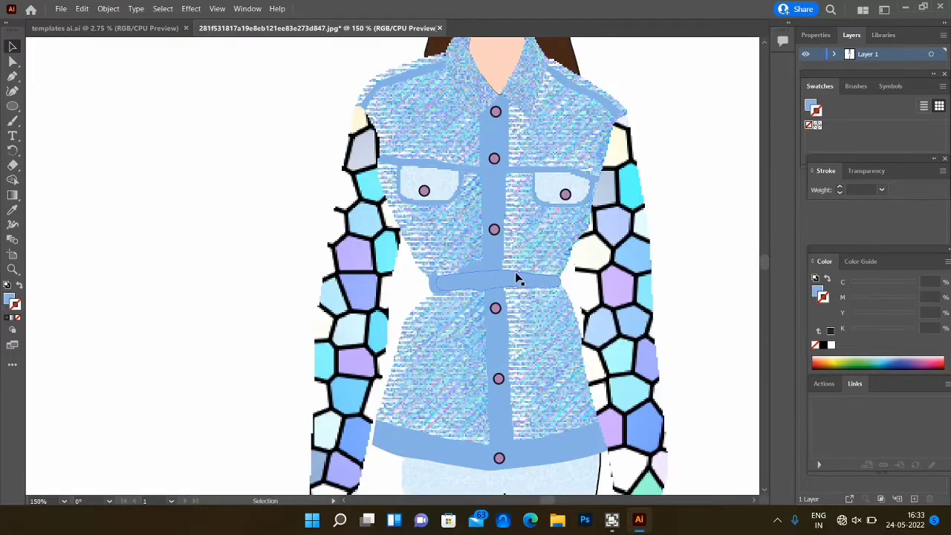
scroll(759, 271, "down", 1)
scroll(767, 264, "down", 6)
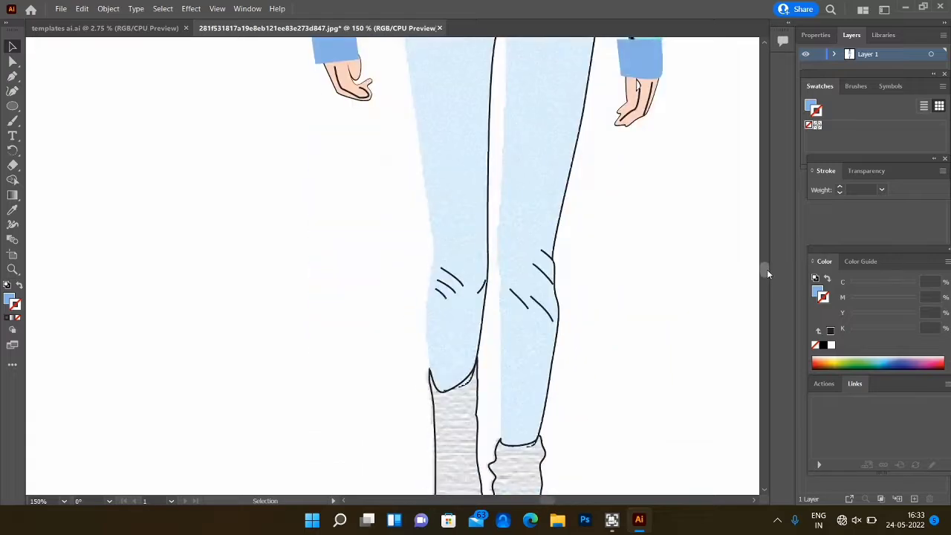
scroll(766, 266, "up", 9)
scroll(764, 266, "down", 5)
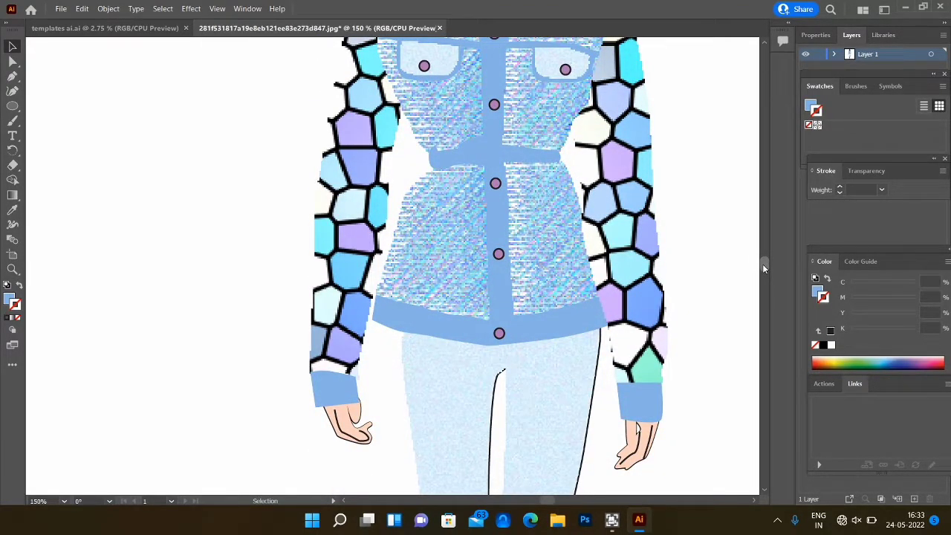
scroll(762, 265, "down", 1)
scroll(762, 261, "up", 4)
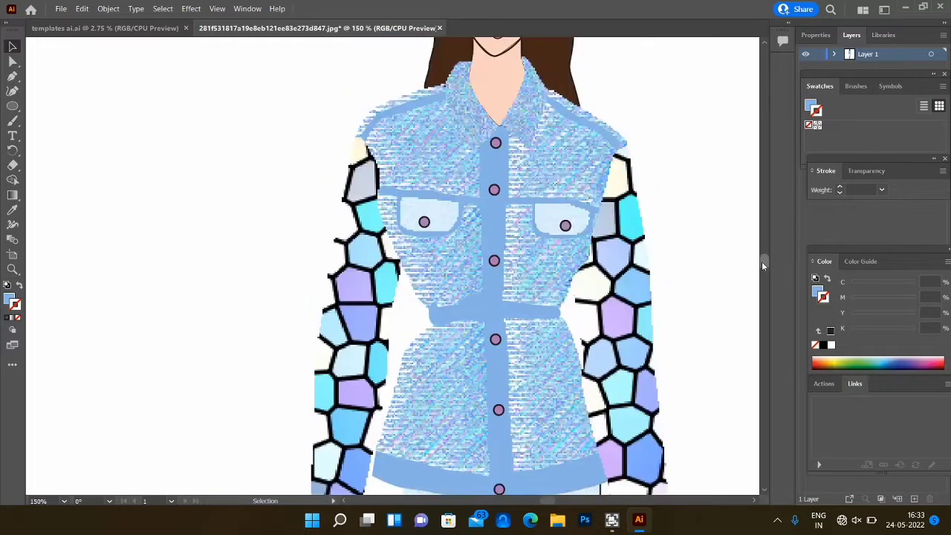
scroll(762, 261, "down", 3)
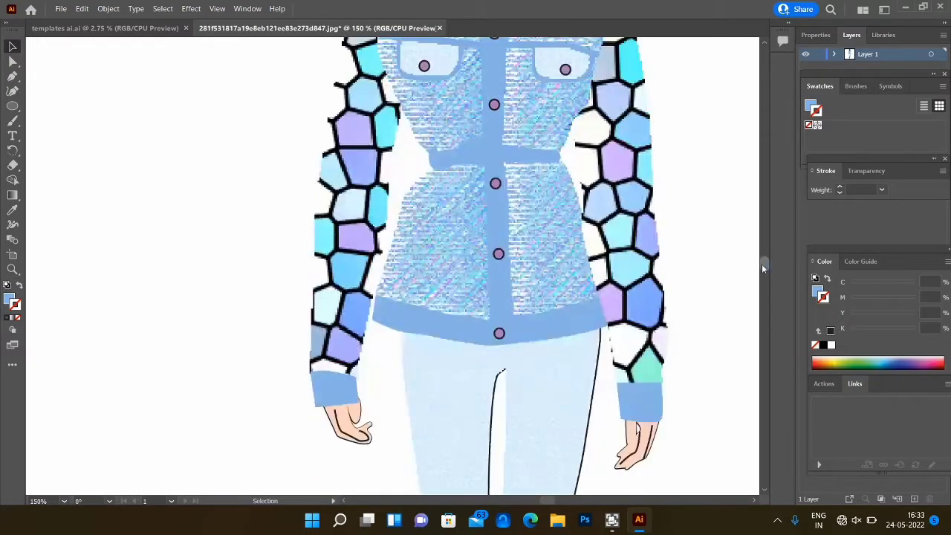
Select the jacket's plain blue cuffs, hem, belt, button plackets, pocket borders and shoulder seams, and group them.
left_click(657, 409)
left_click(499, 341, "shift")
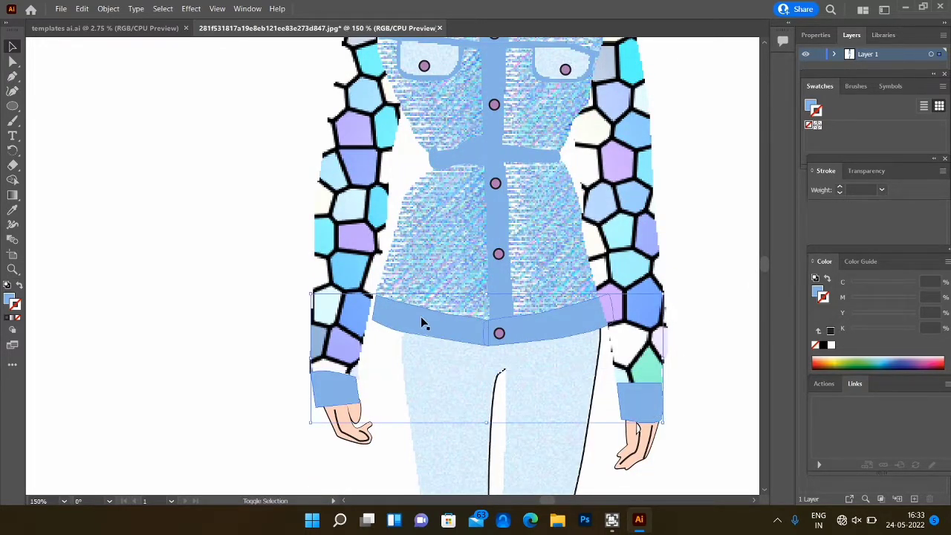
left_click(421, 317, "shift")
left_click(508, 299, "shift")
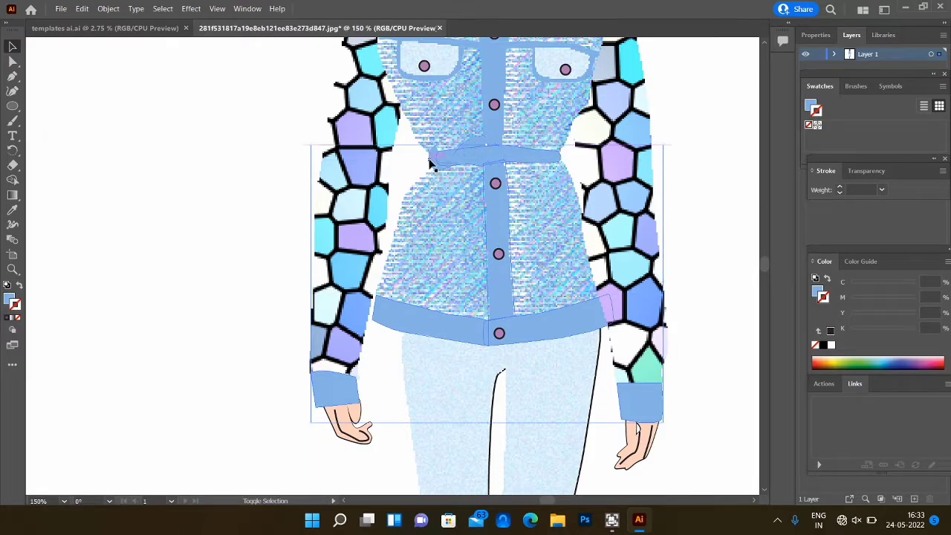
left_click(495, 128, "shift")
scroll(766, 263, "up", 3)
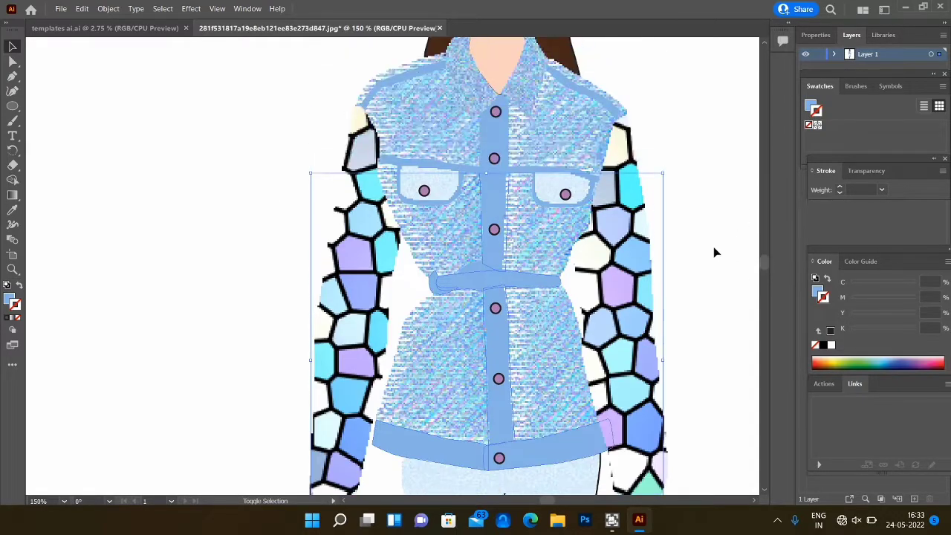
left_click(451, 202, "shift")
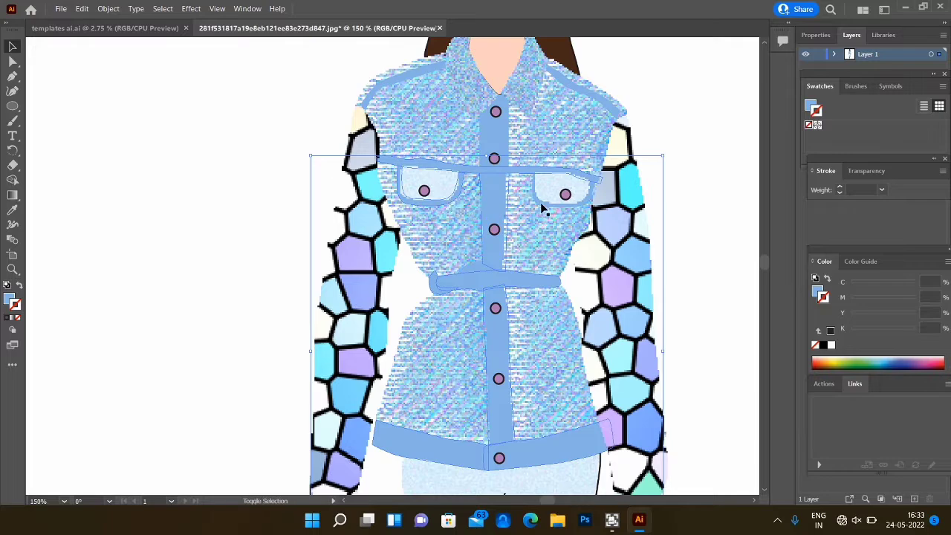
left_click(542, 203, "shift")
left_click(498, 124, "shift")
left_click(553, 83, "shift")
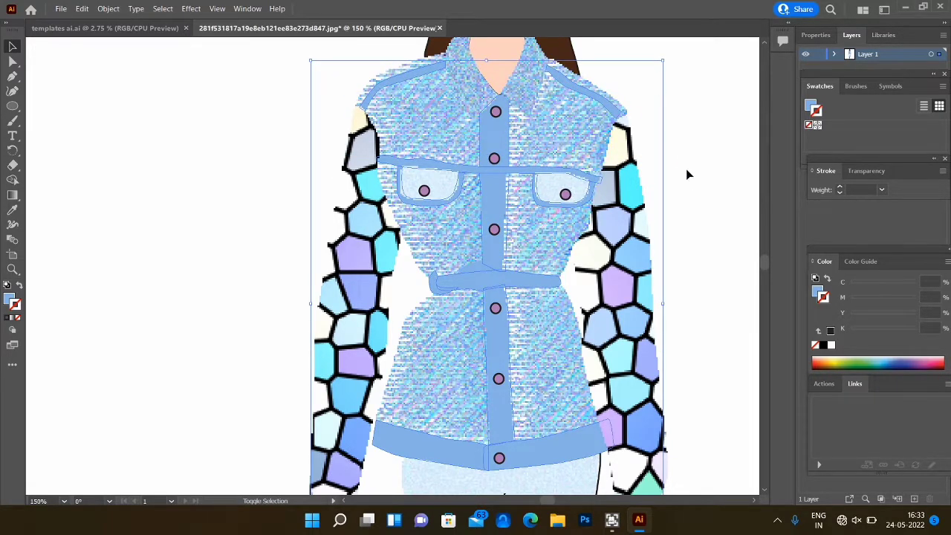
left_click(108, 8)
left_click(154, 58)
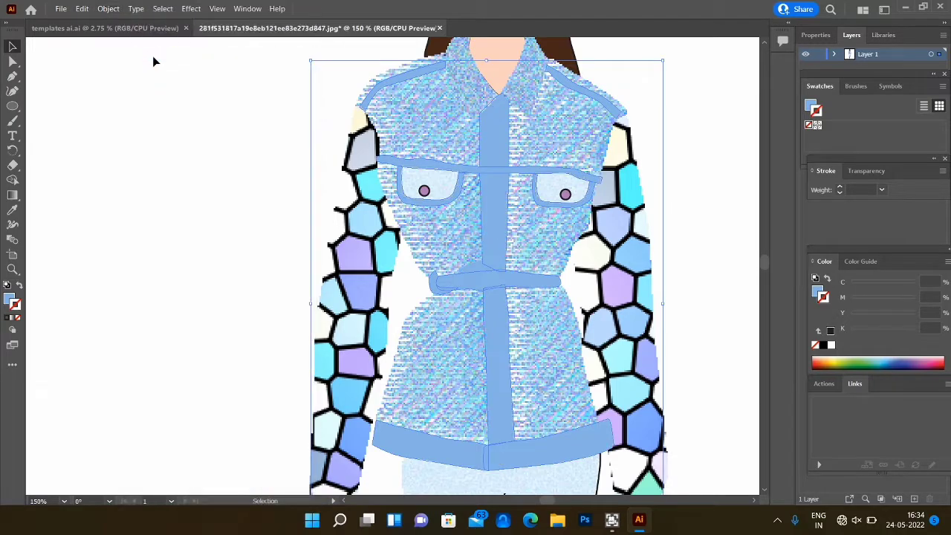
Apply the Grain texture effect to the grouped blue trims with intensity 6, contrast 28 and grain type Regular.
left_click(191, 8)
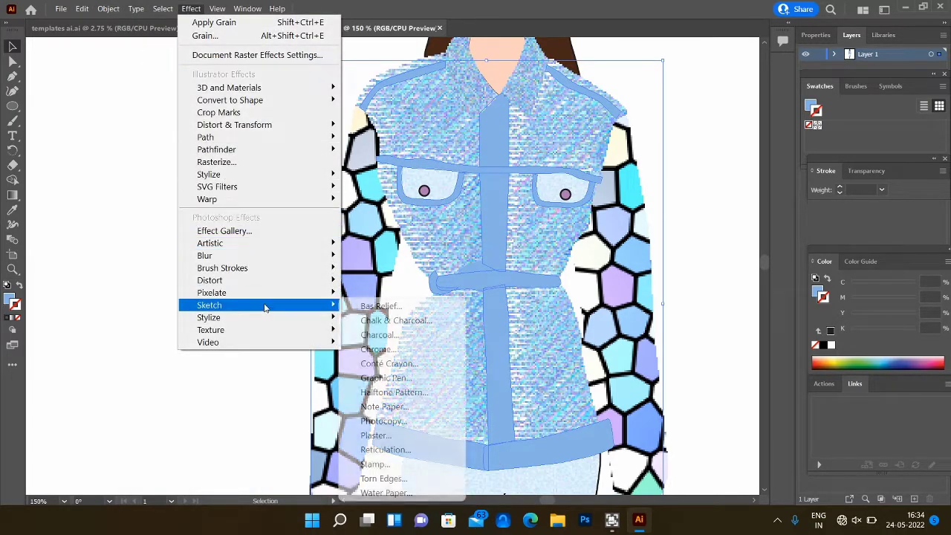
left_click(373, 345)
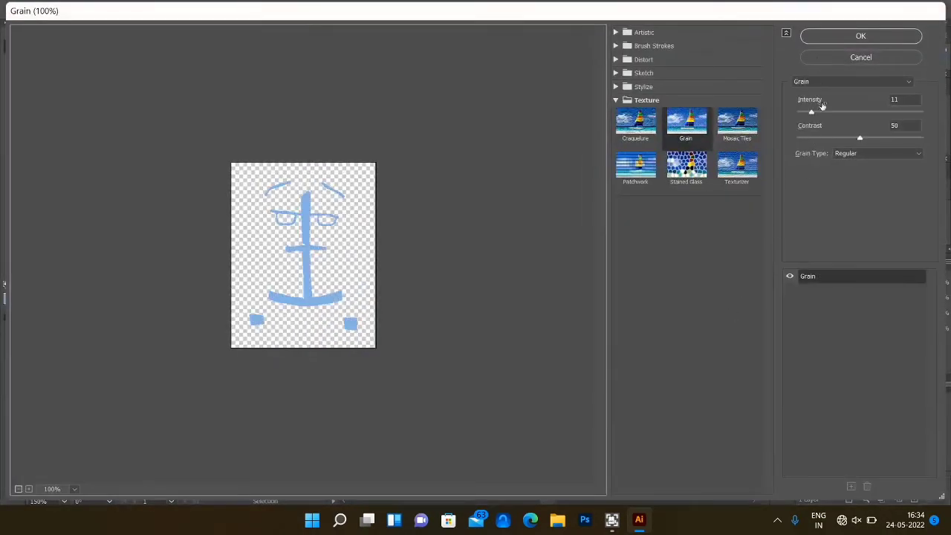
left_click_drag(808, 113, 805, 113)
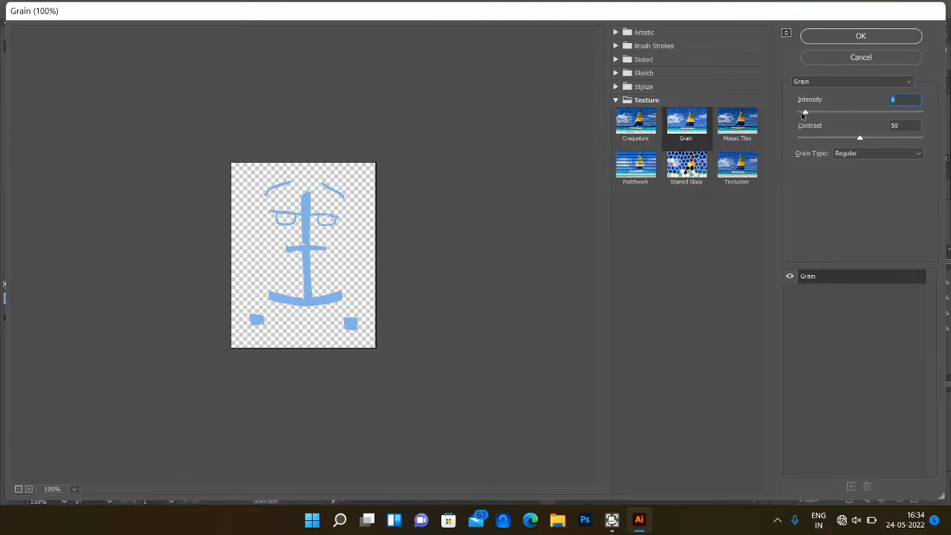
left_click(832, 139)
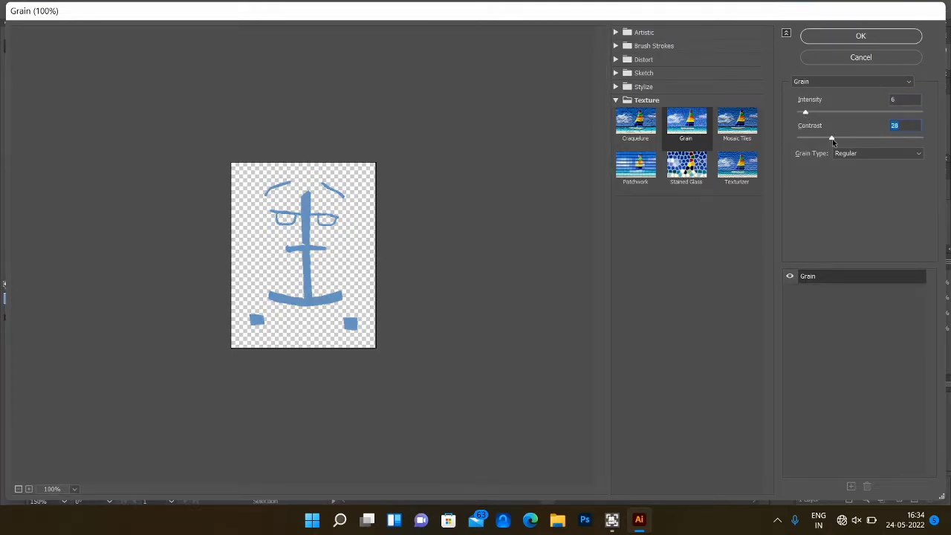
left_click(896, 39)
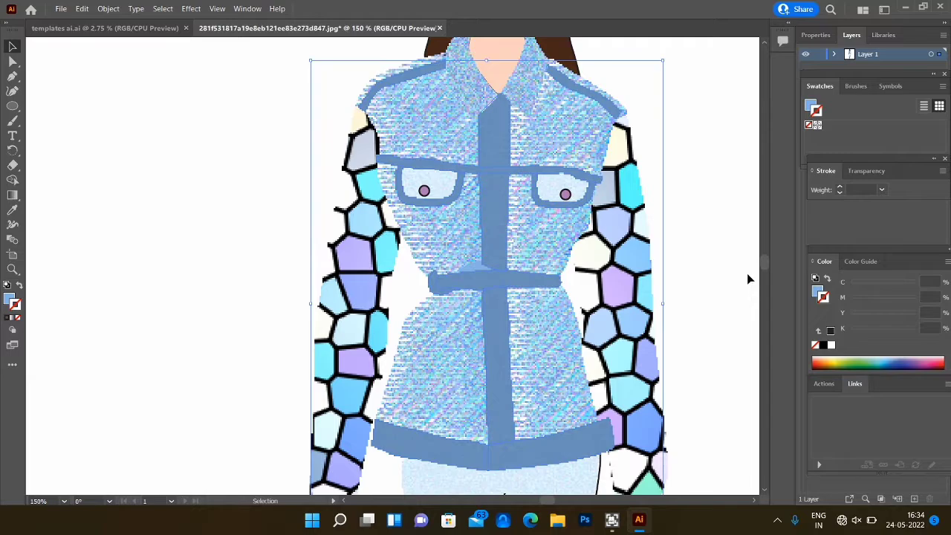
scroll(765, 261, "down", 3)
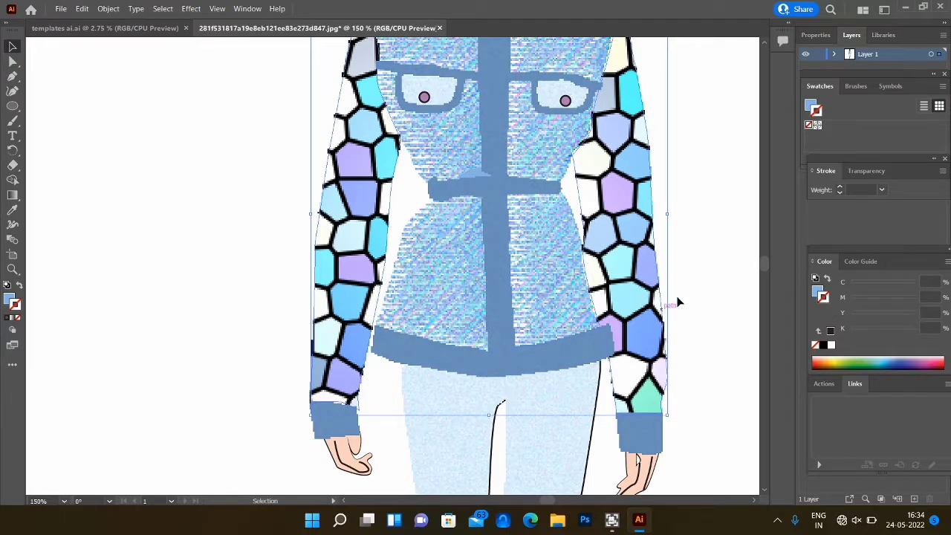
left_click(709, 290)
Ungroup the jacket's blue trims.
scroll(765, 263, "up", 4)
scroll(765, 263, "down", 2)
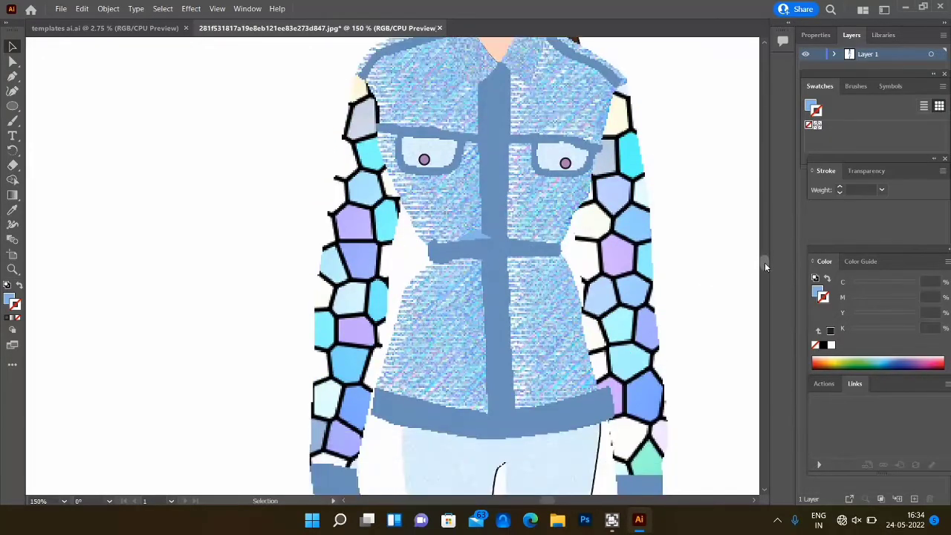
scroll(765, 263, "up", 2)
scroll(765, 263, "down", 3)
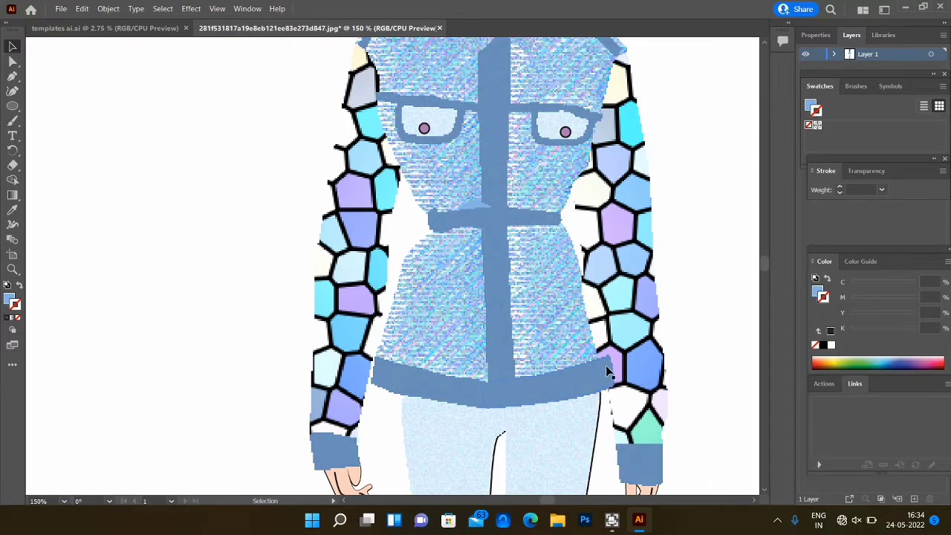
left_click(562, 394)
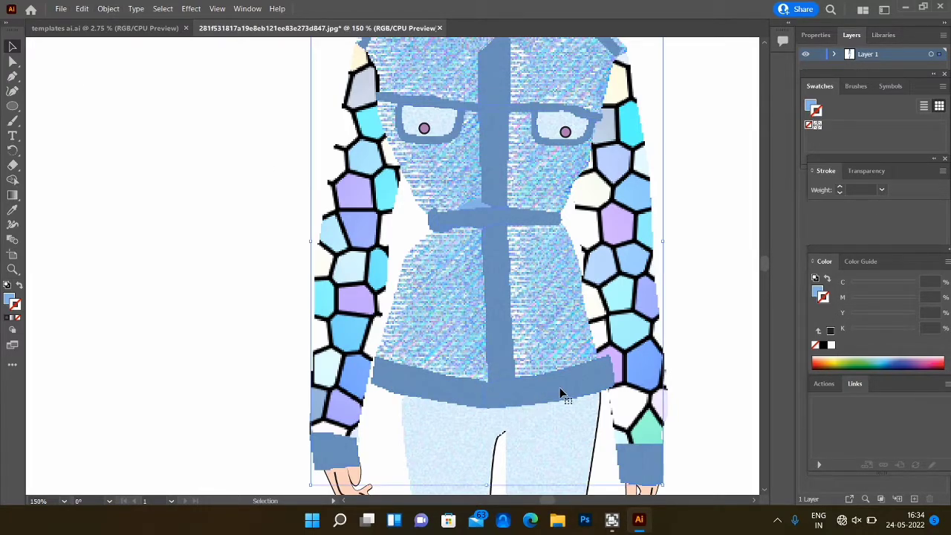
left_click(108, 8)
left_click(162, 72)
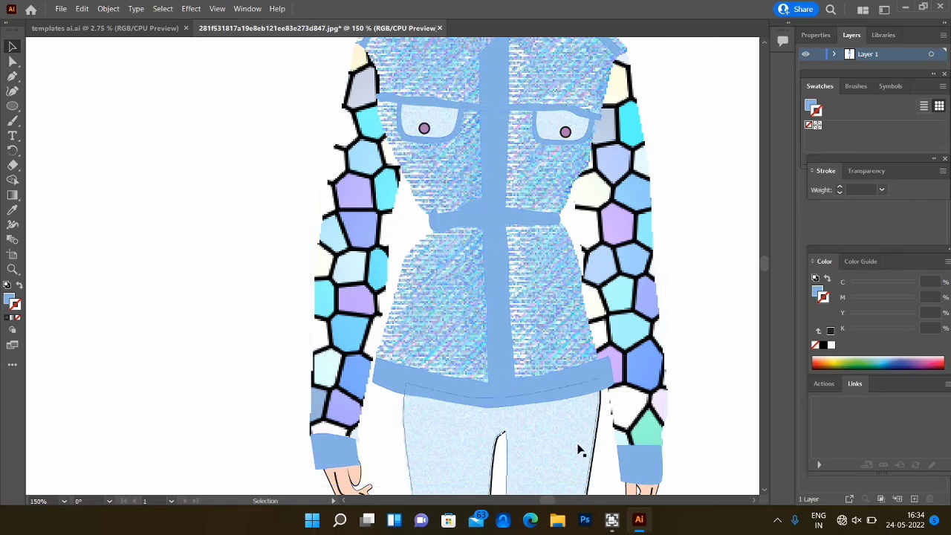
Try sending the right-hand piece of the jacket's hem band to the back.
right_click(602, 372)
mouse_move(638, 305)
left_click(795, 343)
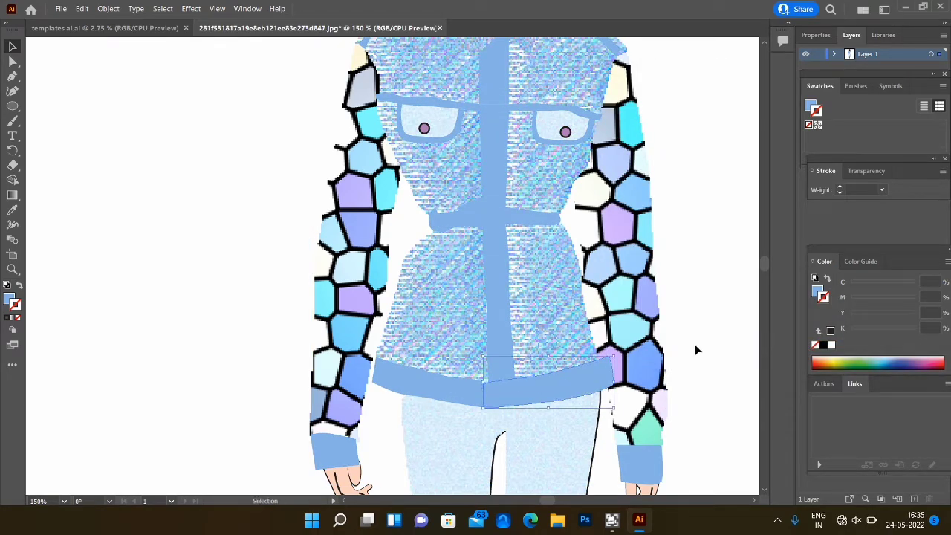
Send the right-hand piece of the hem band to the back, behind the bottom button.
scroll(763, 279, "up", 3)
scroll(765, 265, "down", 5)
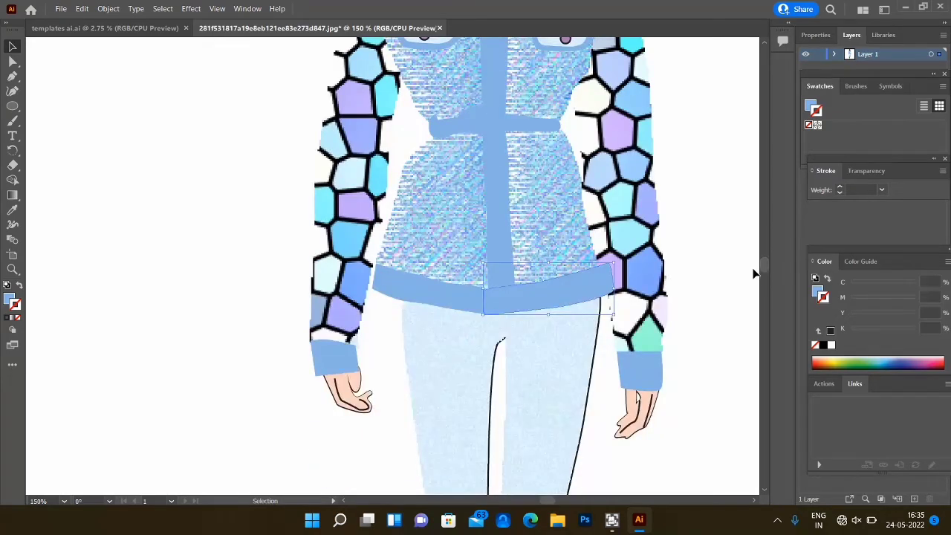
right_click(559, 300)
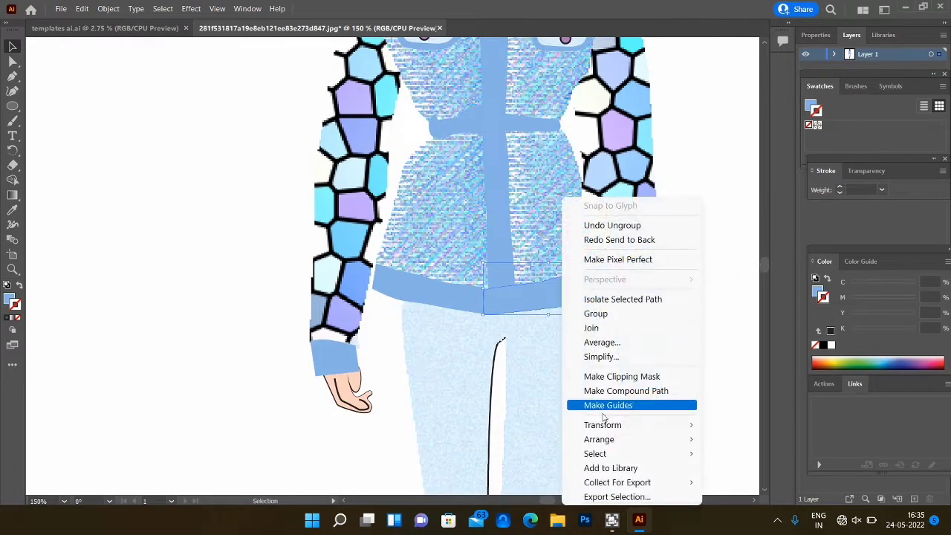
mouse_move(614, 442)
left_click(745, 482)
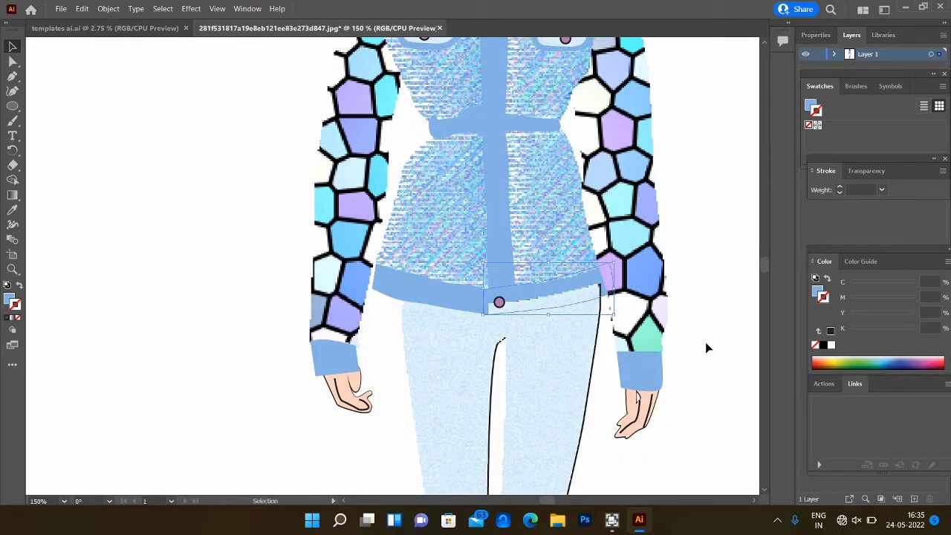
Send the textured trousers and their black outline to the back, behind the jacket hem.
left_click(552, 357)
right_click(553, 357)
mouse_move(639, 287)
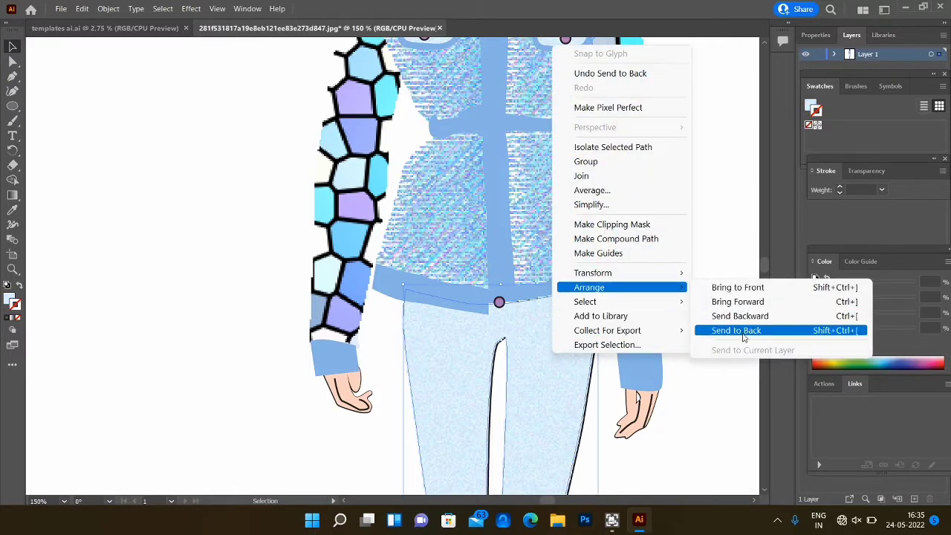
left_click(744, 331)
right_click(597, 340)
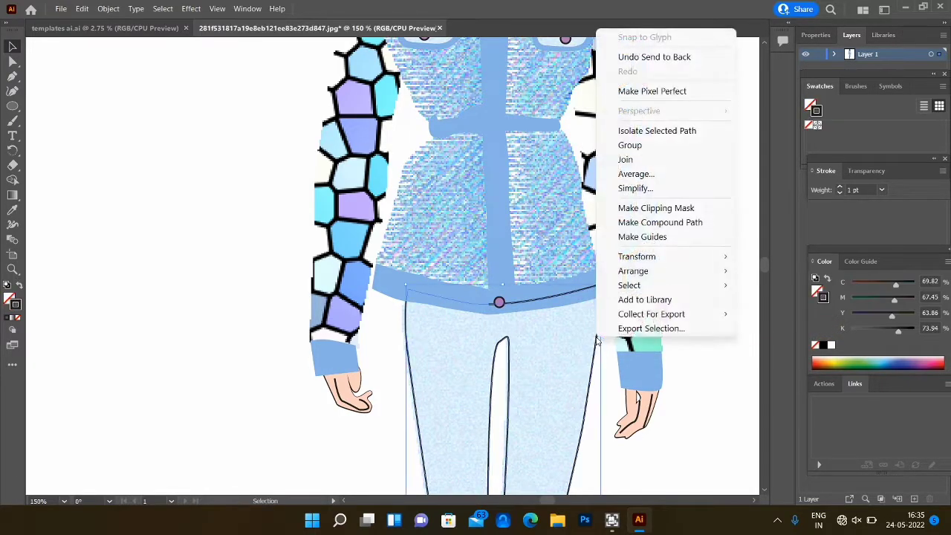
mouse_move(685, 279)
left_click(768, 312)
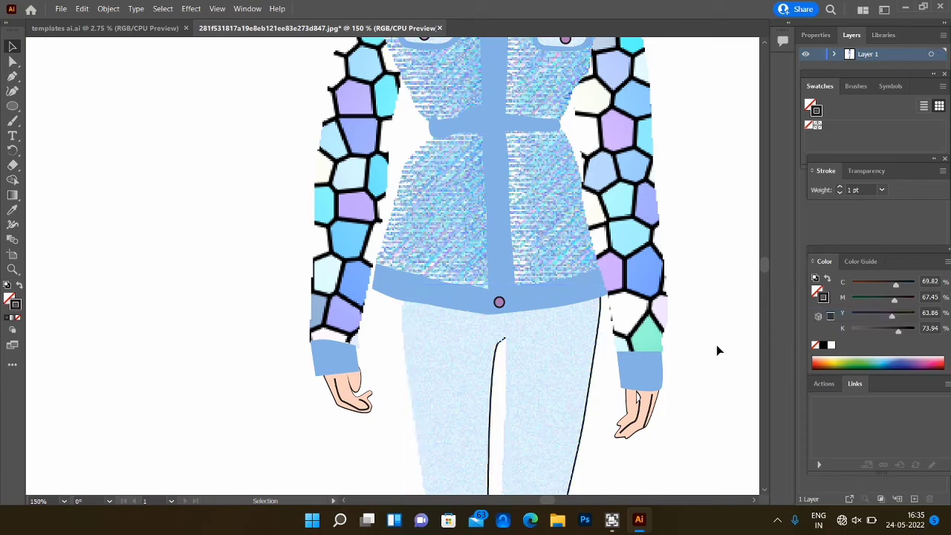
Send the button placket strip below the waist belt behind its buttons.
left_click(508, 227)
right_click(507, 226)
mouse_move(565, 439)
left_click(701, 450)
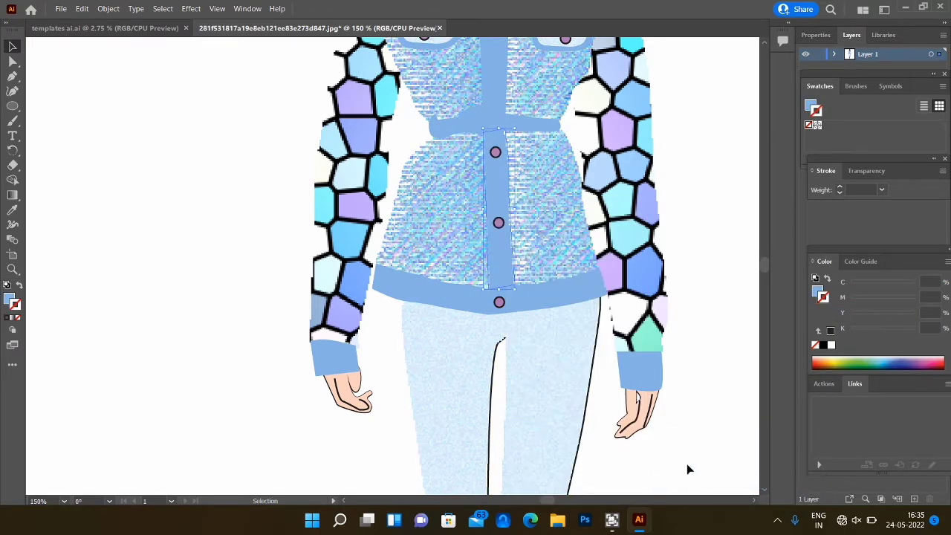
Send the two placket strips above the waist belt to the back, behind their buttons.
scroll(762, 265, "down", 1)
scroll(762, 264, "up", 5)
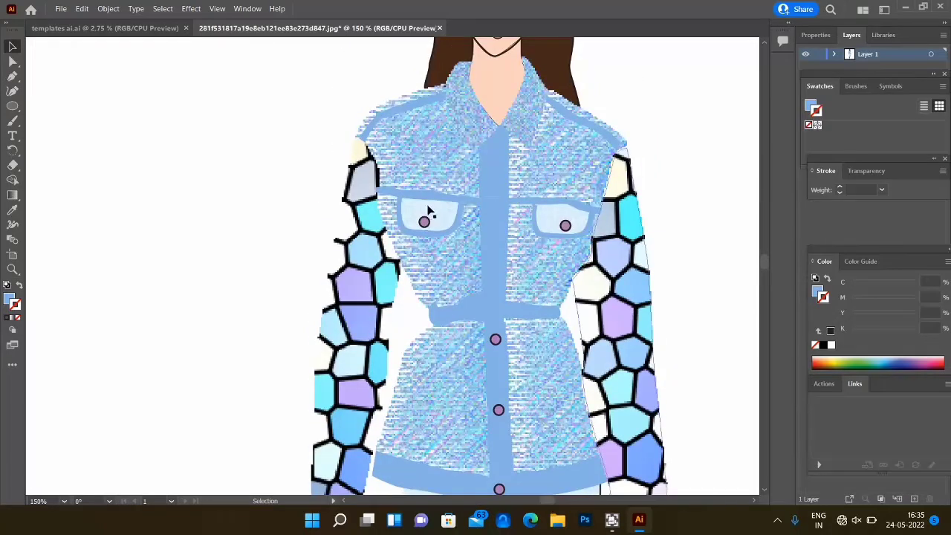
right_click(494, 226)
mouse_move(565, 440)
left_click(664, 482)
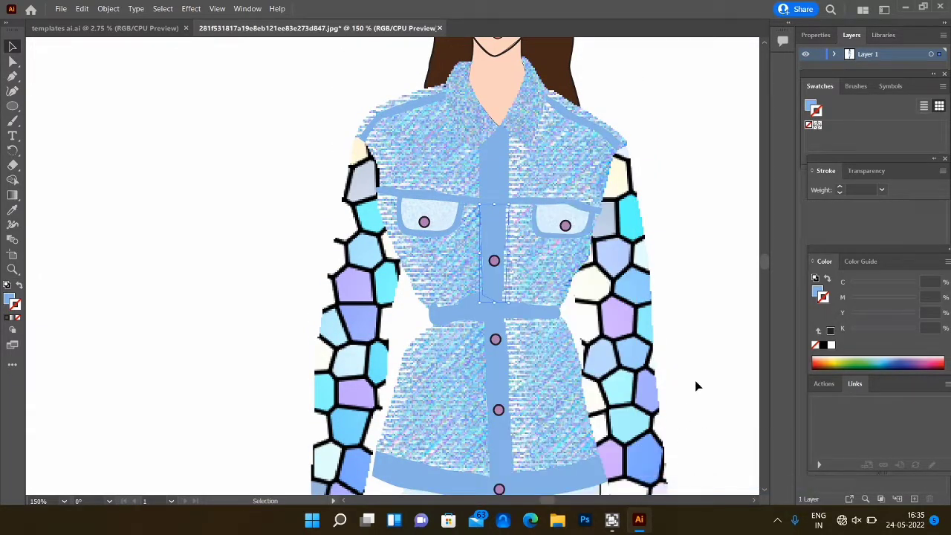
right_click(499, 179)
left_click(694, 461)
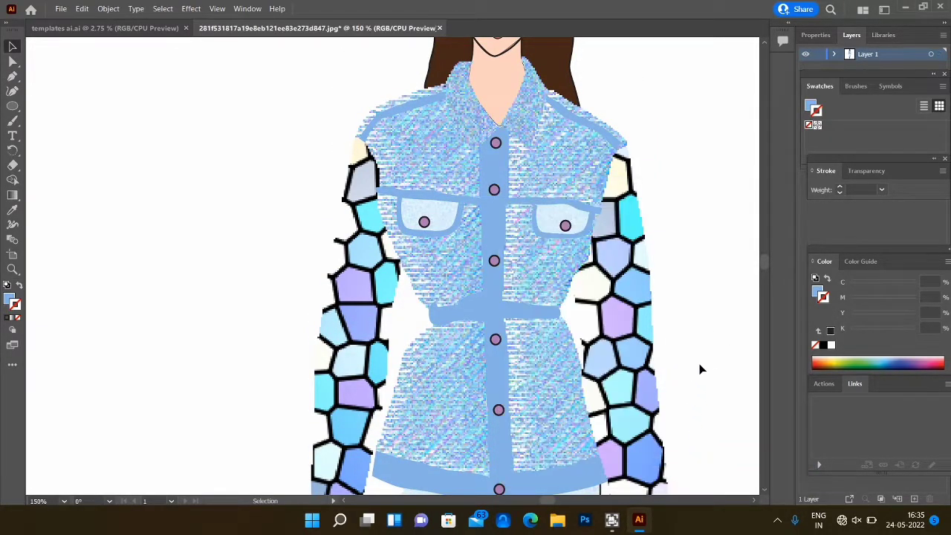
Zoom out to 50% to review the whole figure on the artboard.
scroll(764, 265, "down", 5)
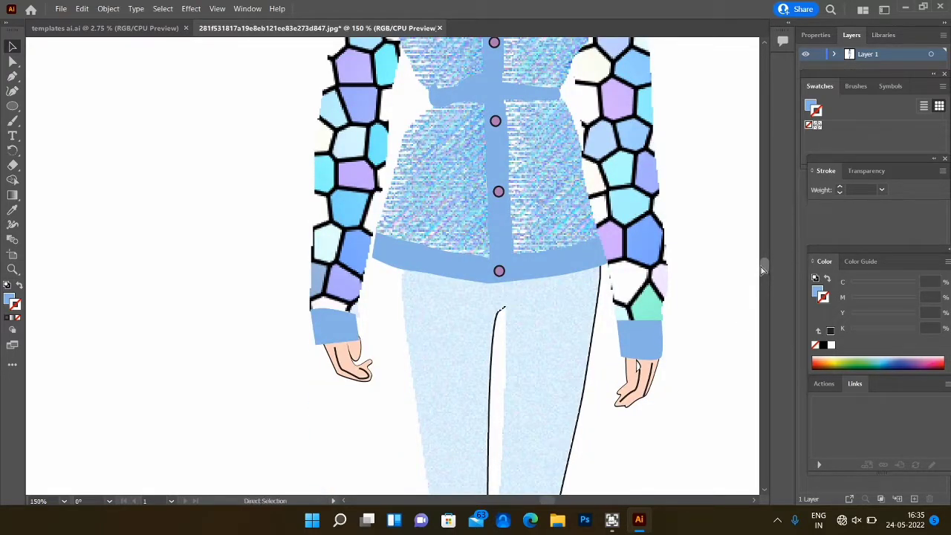
key("ctrl+minus")
key("ctrl+minus")
key("ctrl+minus")
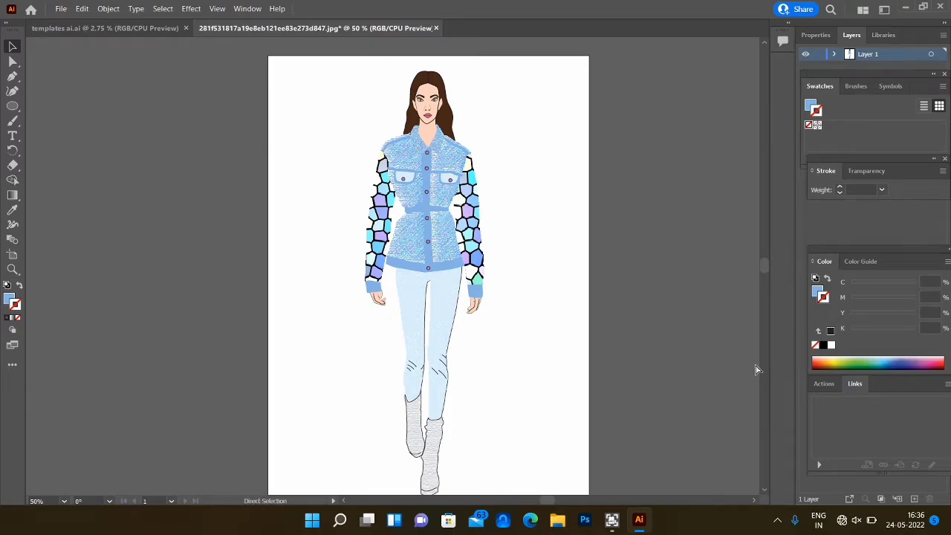
Draw a background rectangle spanning the artboard's full height and extending past both of its sides.
key("ctrl+minus")
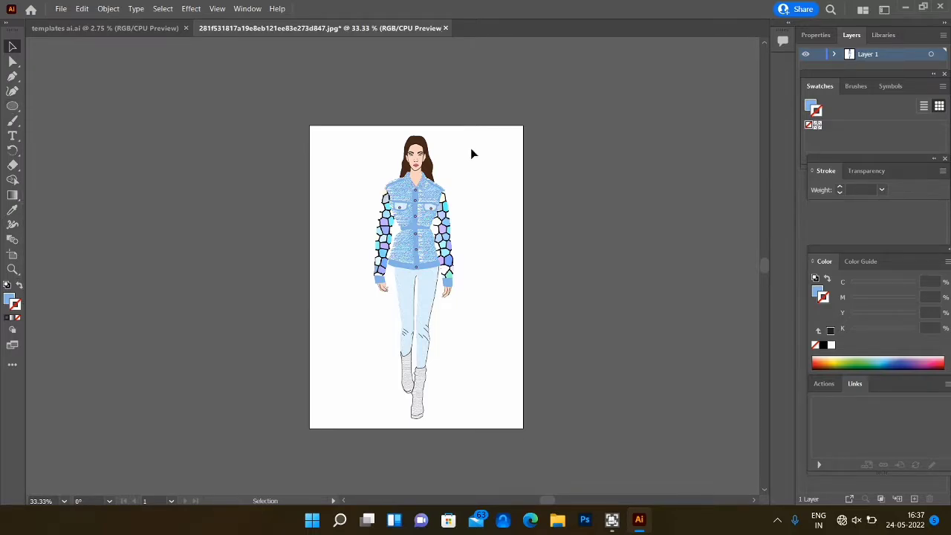
right_click(7, 112)
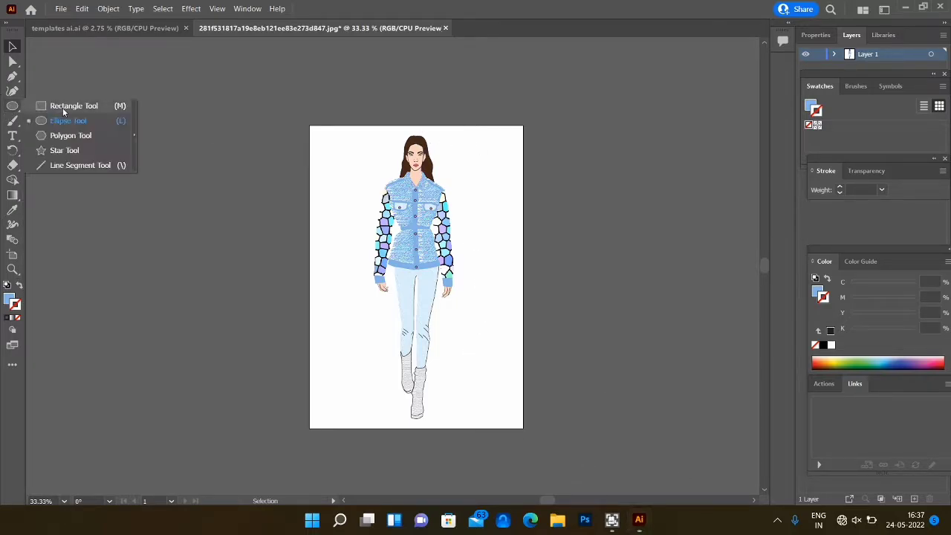
left_click(65, 108)
left_click_drag(273, 126, 565, 430)
Fill the background rectangle with a pale yellow-green of C 16.08, M 0, Y 54.51, K 0.
left_click(875, 357)
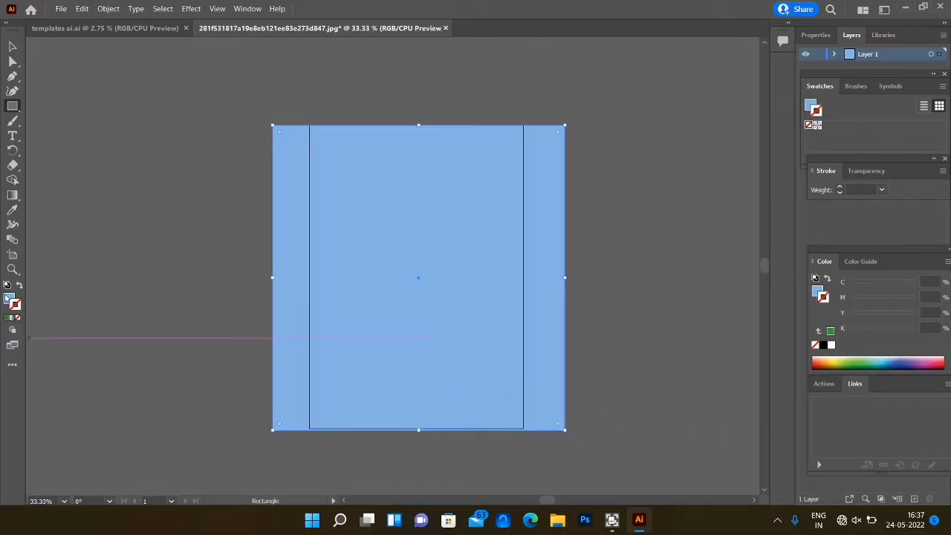
left_click(7, 297)
left_click(842, 359)
left_click(847, 359)
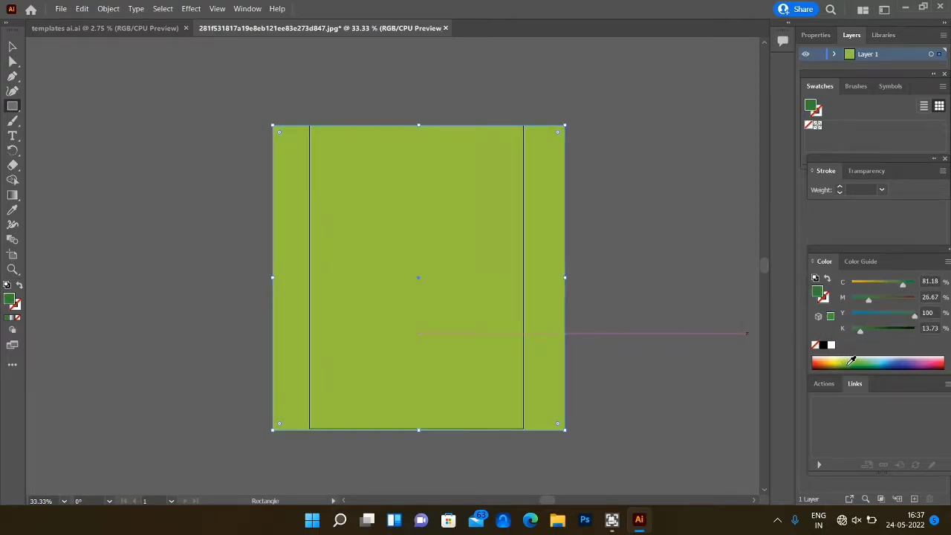
left_click(845, 358)
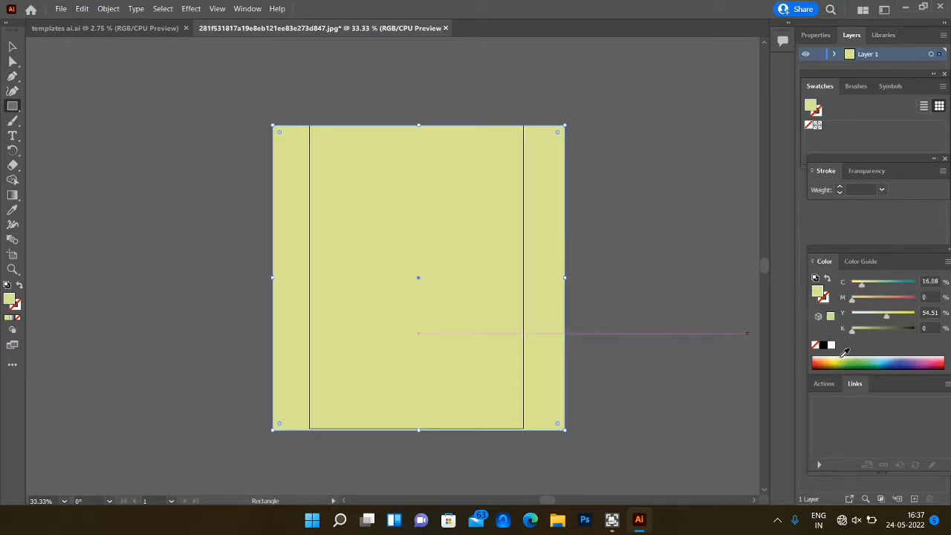
Send the background rectangle to the back, behind the fashion figure.
left_click(13, 46)
right_click(314, 198)
mouse_move(395, 439)
left_click(498, 482)
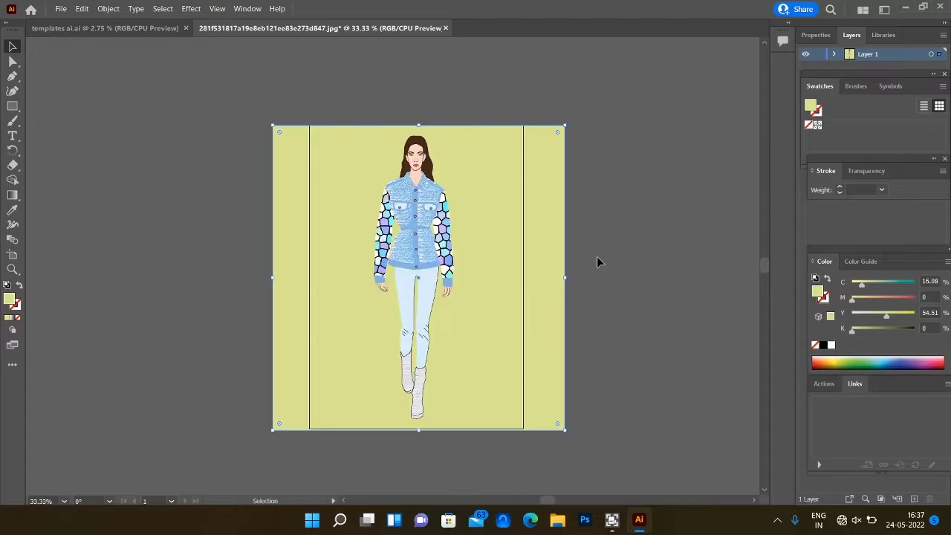
Lighten the background rectangle to a pale cream tint from the colour guide, then deselect it.
left_click(861, 261)
left_click(916, 312)
left_click(930, 312)
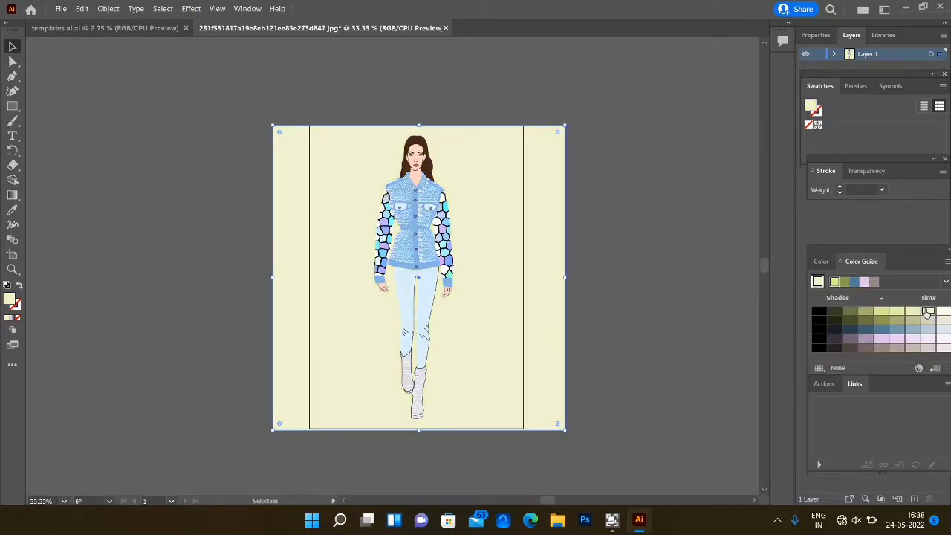
left_click(944, 312)
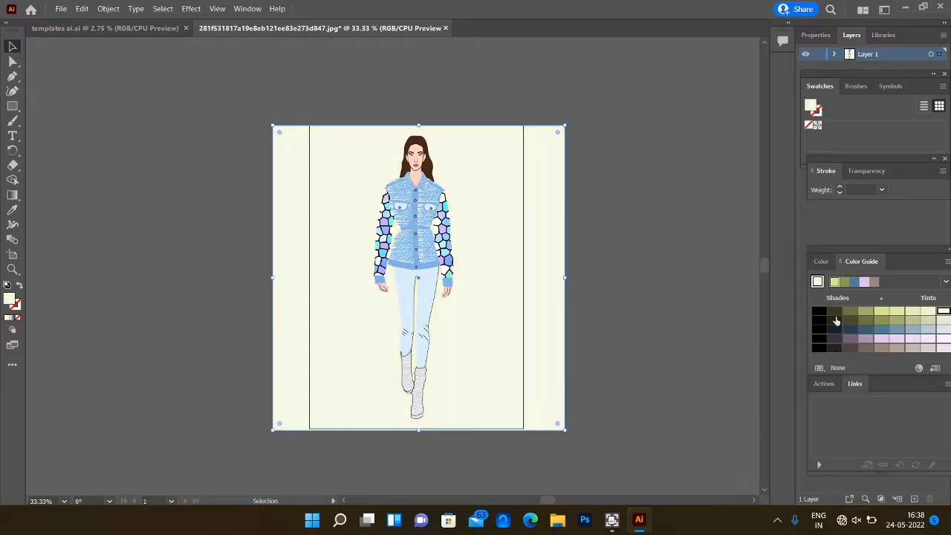
left_click(927, 312)
left_click(733, 347)
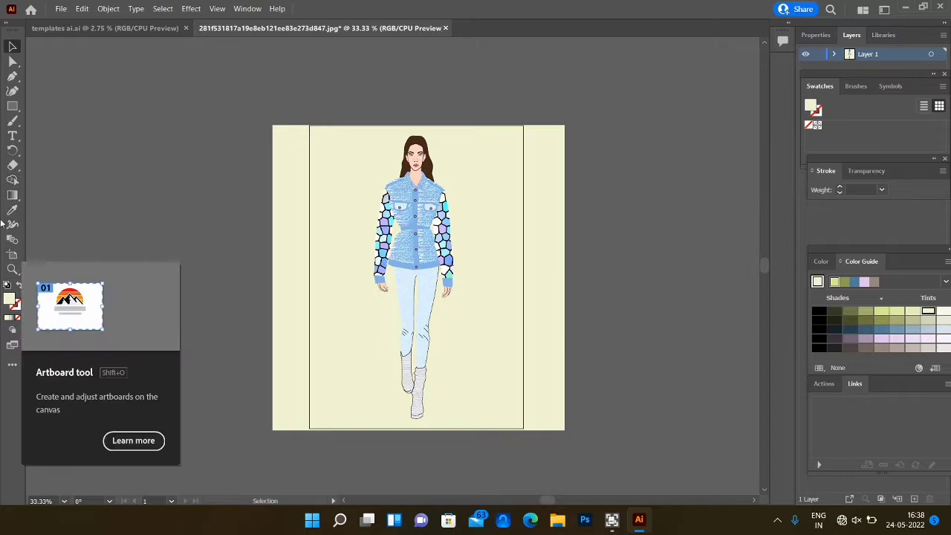
Add the black text "ārtyillustrations" beside the figure and position it near the sleeve cuff.
left_click(12, 135)
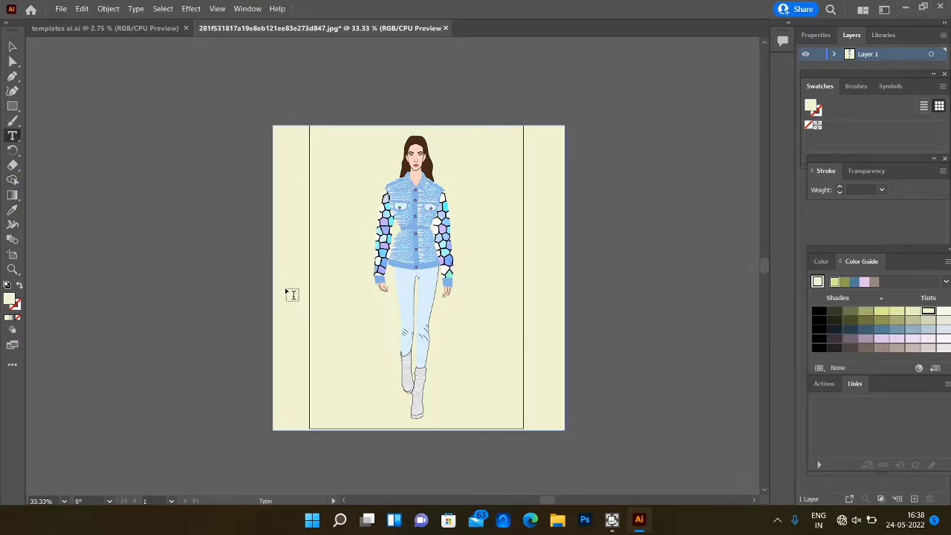
left_click(819, 339)
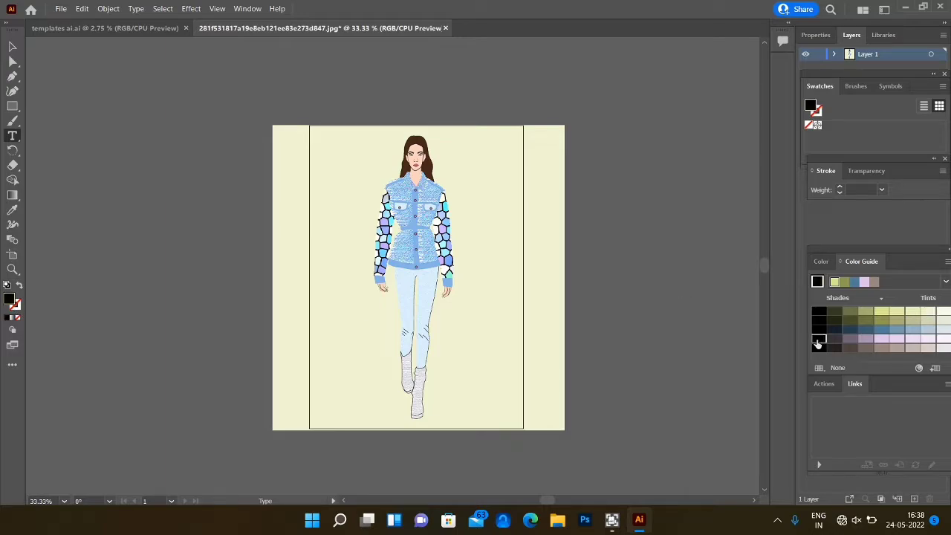
left_click(283, 285)
left_click(11, 46)
left_click_drag(310, 280, 364, 257)
Change the "ārtyillustrations" text to a script font and move it across the figure's hips.
left_click(136, 8)
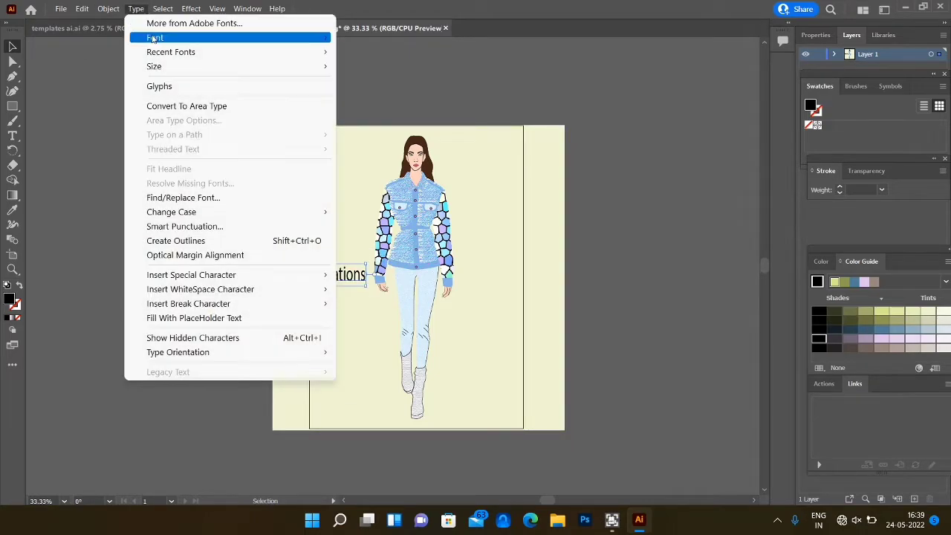
mouse_move(160, 37)
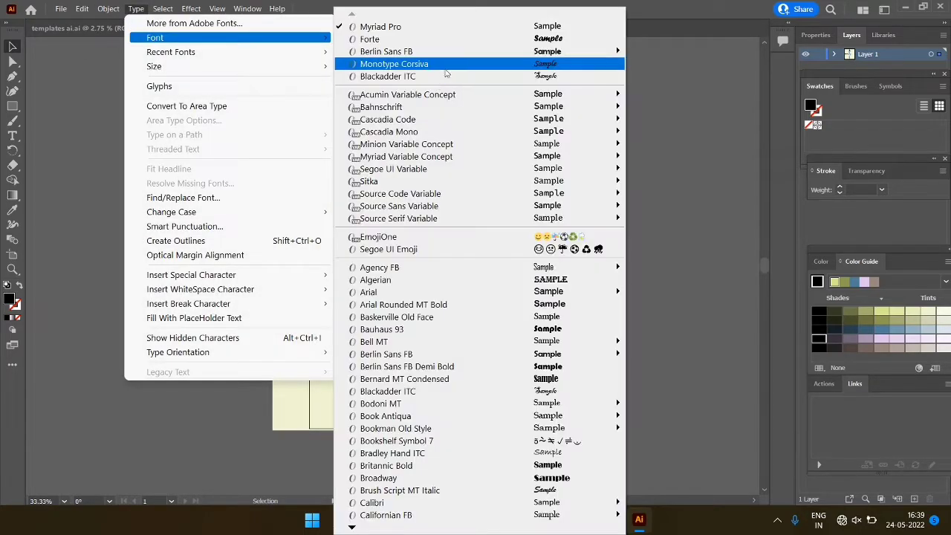
left_click(593, 65)
left_click_drag(348, 276, 519, 282)
Set the "ārtyillustrations" text to 25% opacity as a watermark, slightly enlarging and repositioning it over the jacket.
left_click(866, 171)
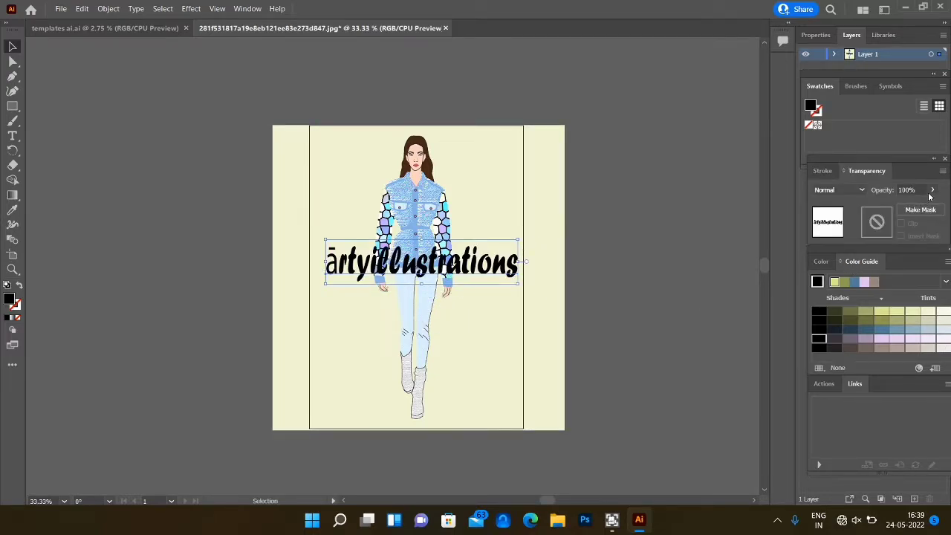
left_click(932, 189)
left_click_drag(932, 206, 896, 206)
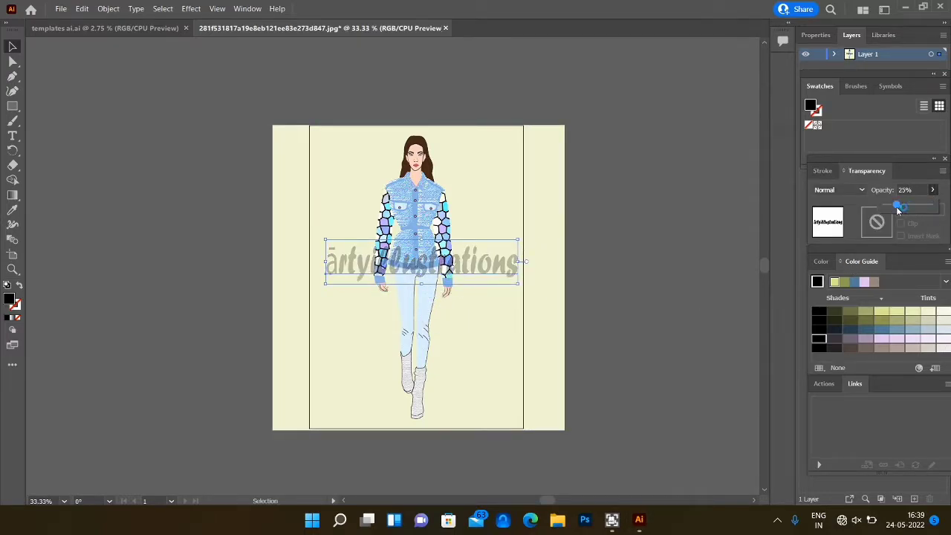
left_click(519, 241)
left_click_drag(519, 241, 526, 235)
mouse_move(493, 265)
left_mouse_down()
mouse_move(497, 247)
mouse_move(474, 250)
mouse_move(485, 257)
left_mouse_up()
left_click(745, 302)
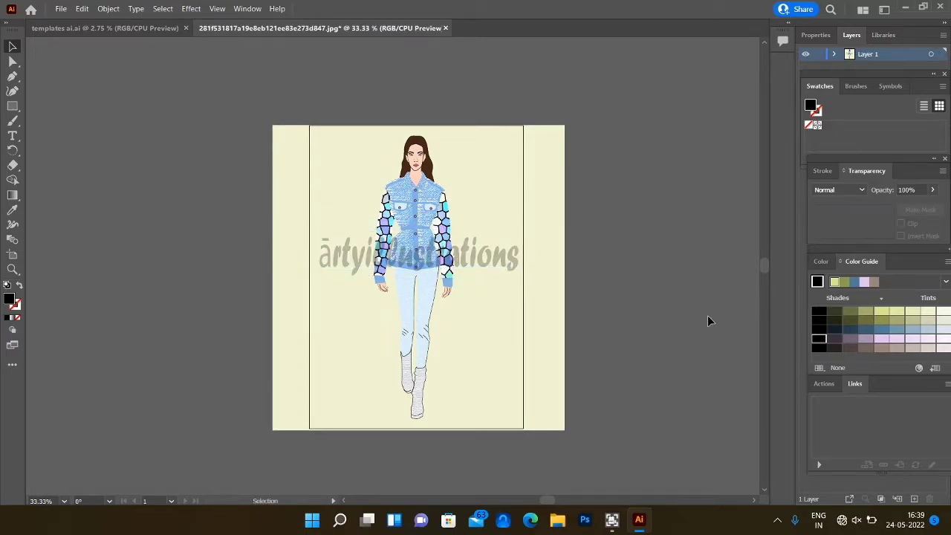
Stretch the watermark text to the artboard's width and return it to the plain sans-serif font.
left_click(467, 255)
left_click_drag(520, 229, 524, 226)
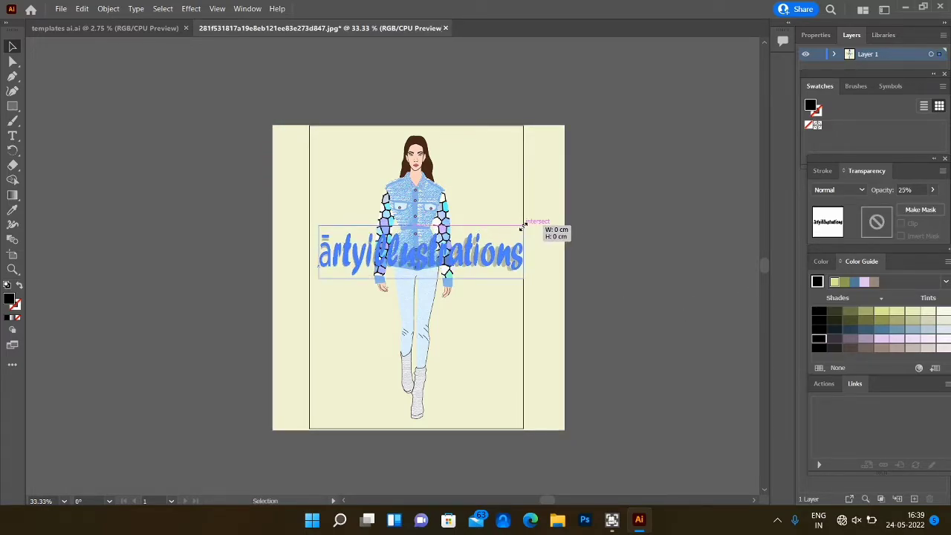
left_click_drag(318, 228, 310, 227)
left_click(610, 282)
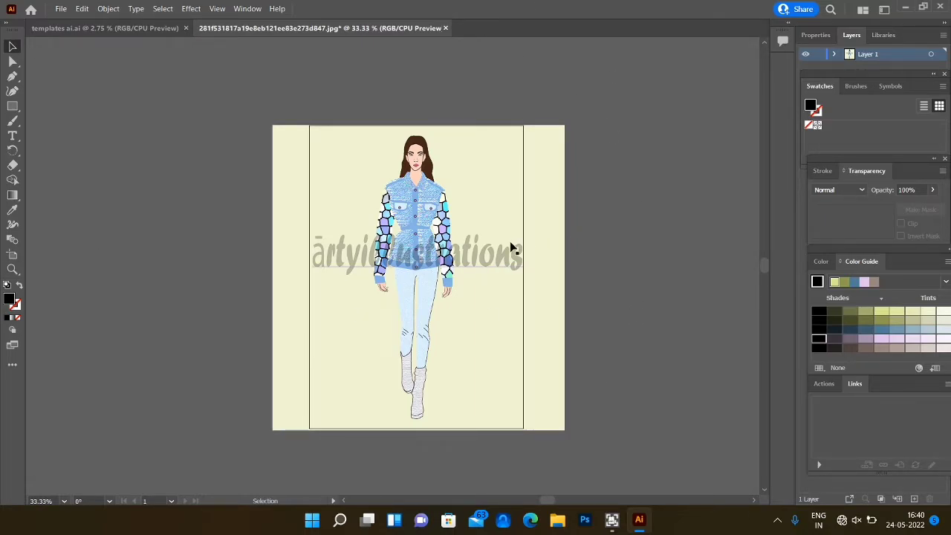
key("ctrl+z")
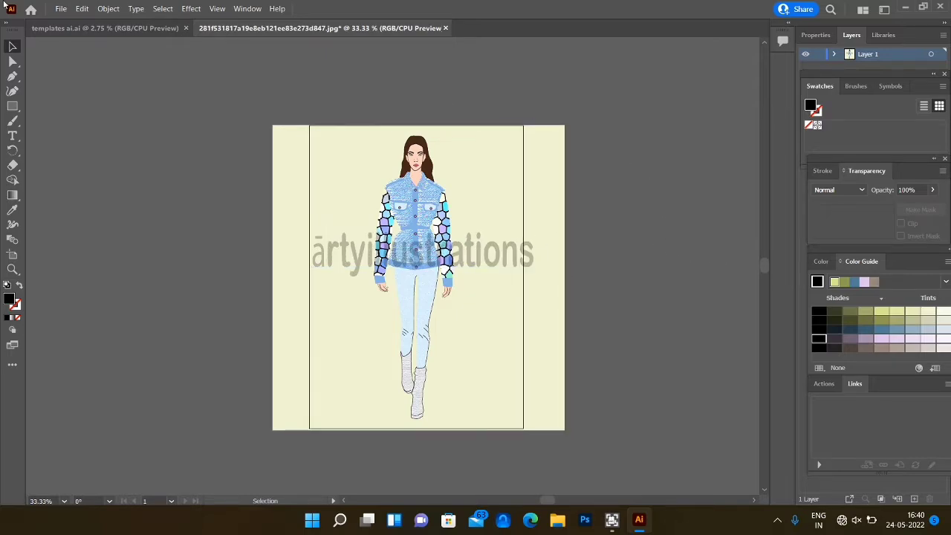
Start exporting the illustration and choose PNG (*.PNG) as the file type.
left_click(61, 8)
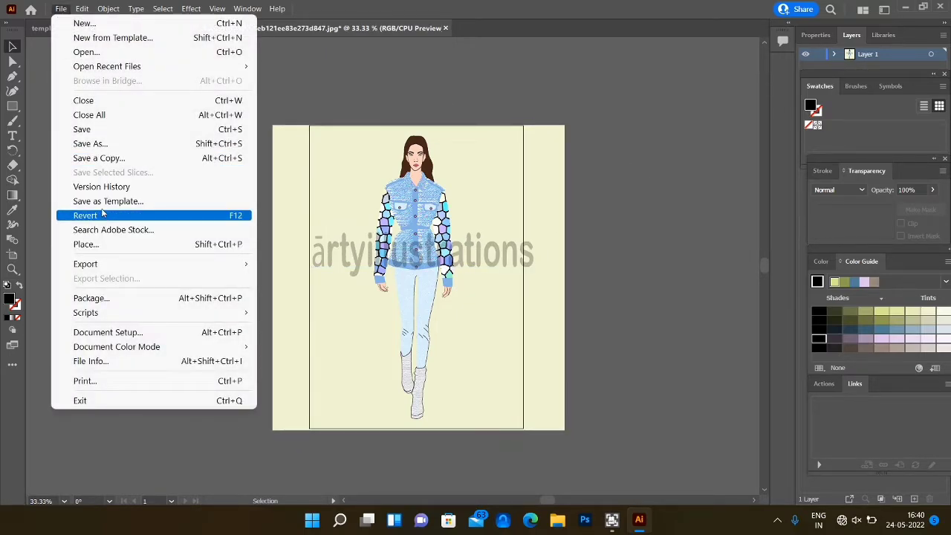
left_click(110, 143)
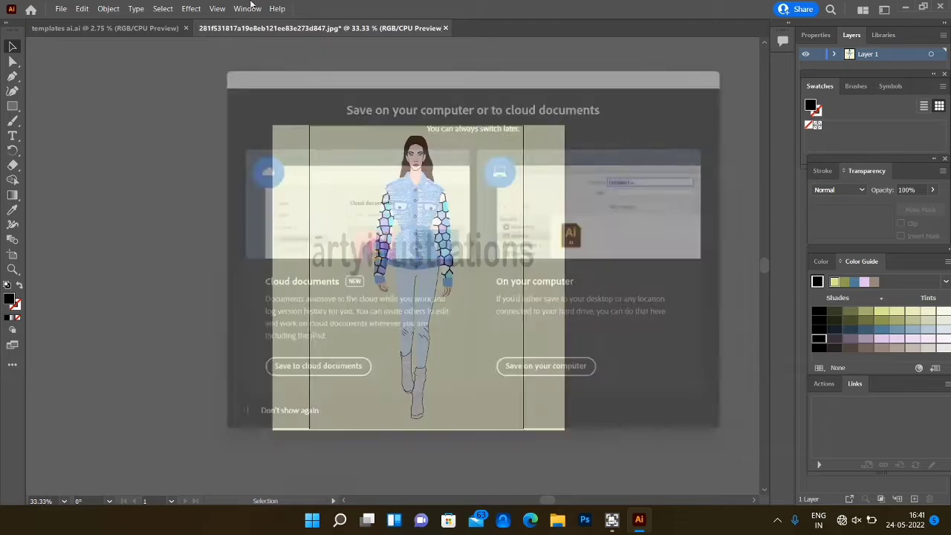
left_click(61, 8)
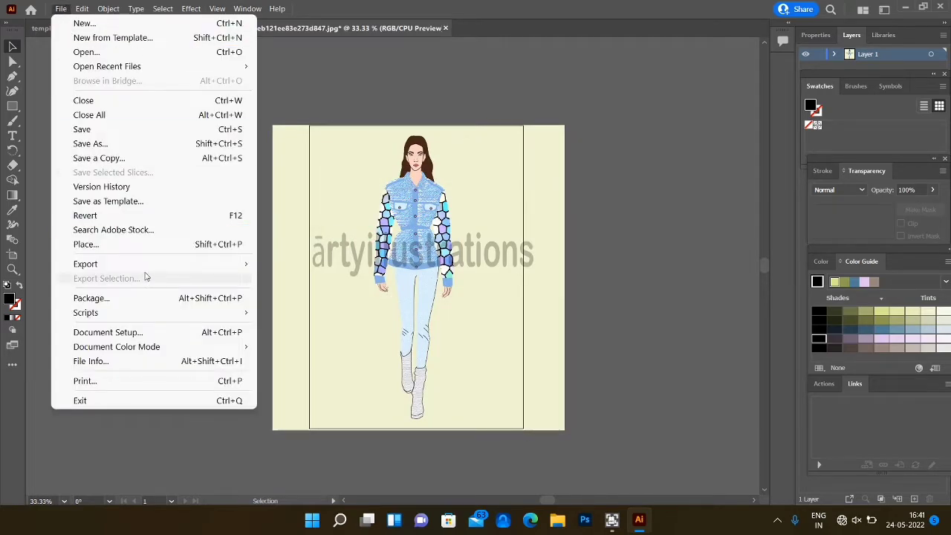
mouse_move(149, 267)
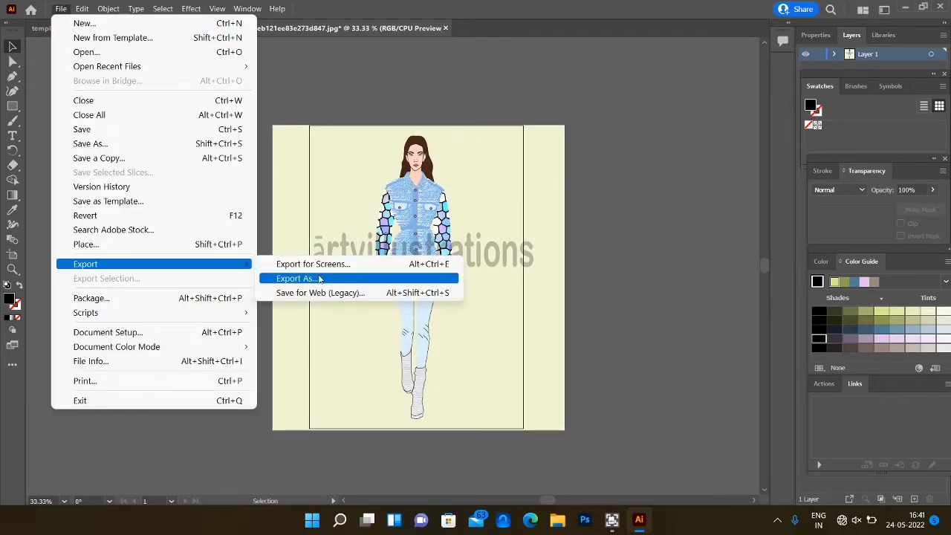
left_click(320, 279)
left_click(616, 333)
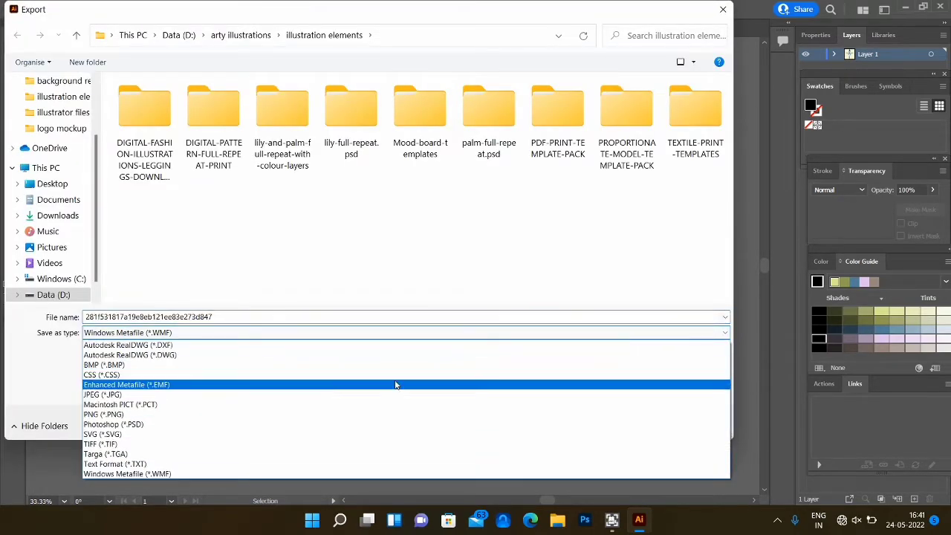
left_click(396, 414)
Choose the "illustrator files" folder inside "arty illustrations" on drive D as the export location.
left_click(240, 35)
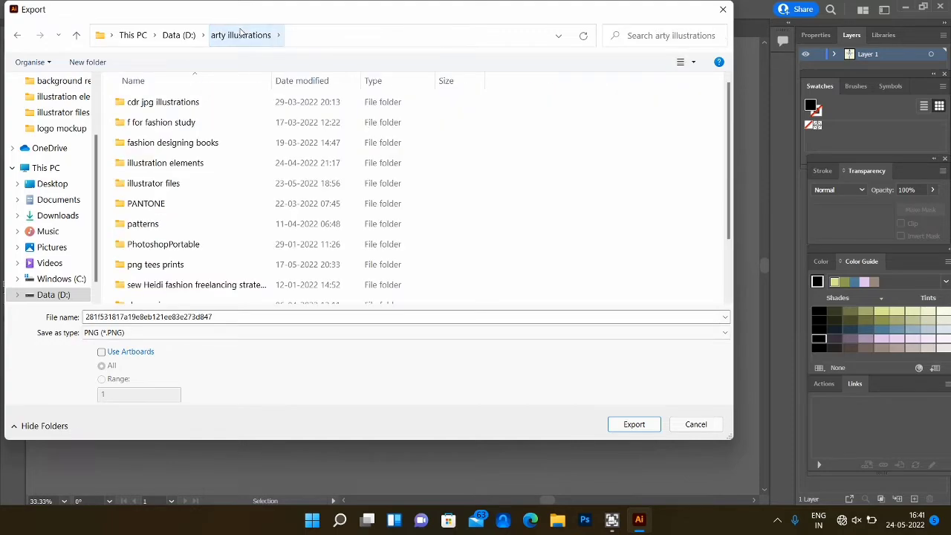
left_click(187, 38)
double_click(309, 119)
left_click(178, 35)
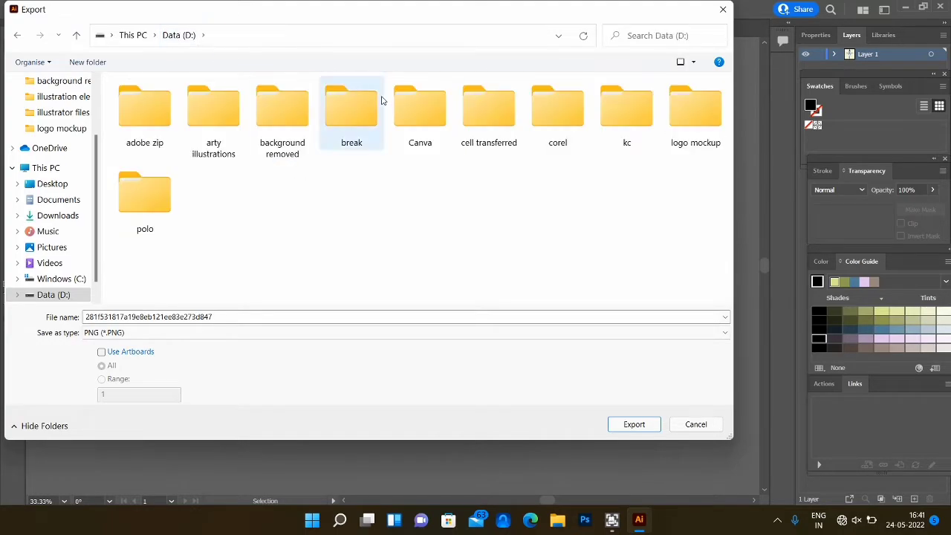
double_click(213, 113)
left_click(169, 184)
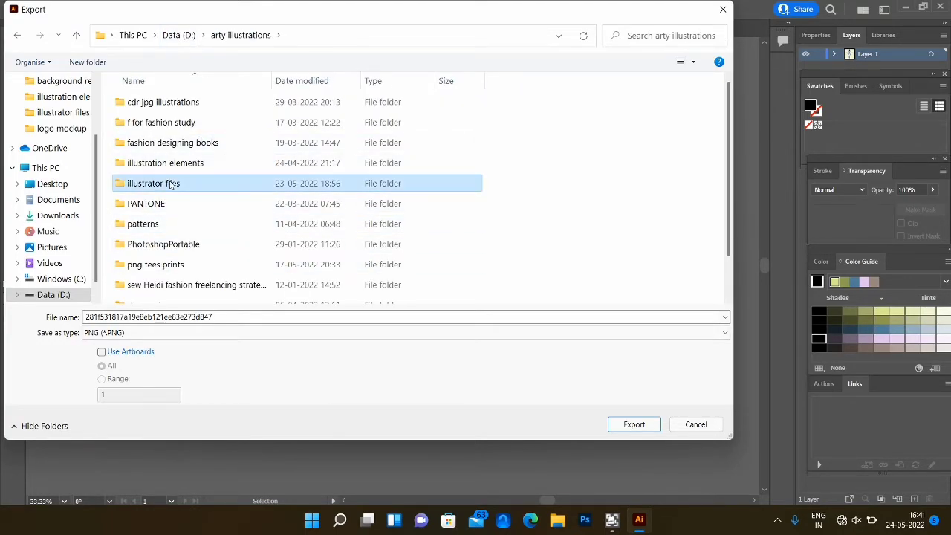
double_click(169, 184)
Name the export file "arty denim" and proceed to the PNG options.
scroll(439, 275, "down", 2)
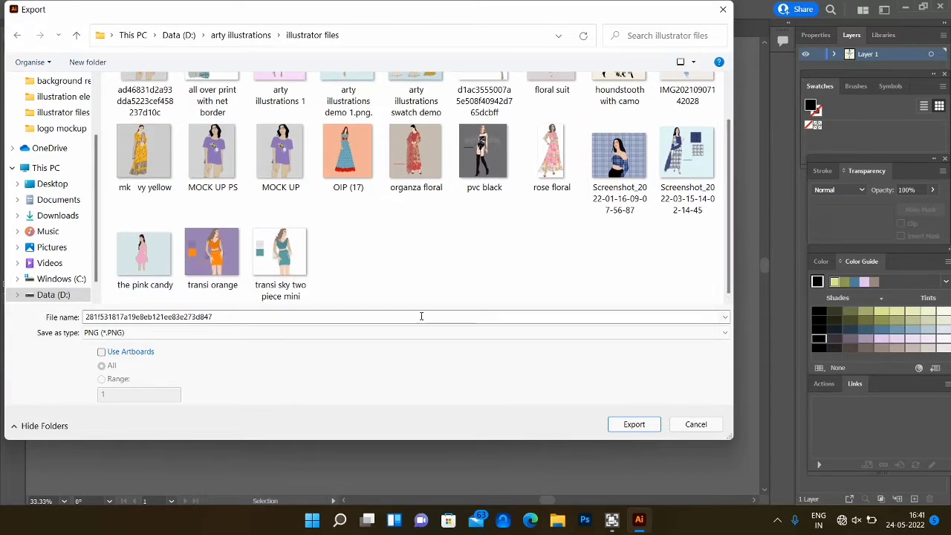
left_click(421, 316)
type("arty d")
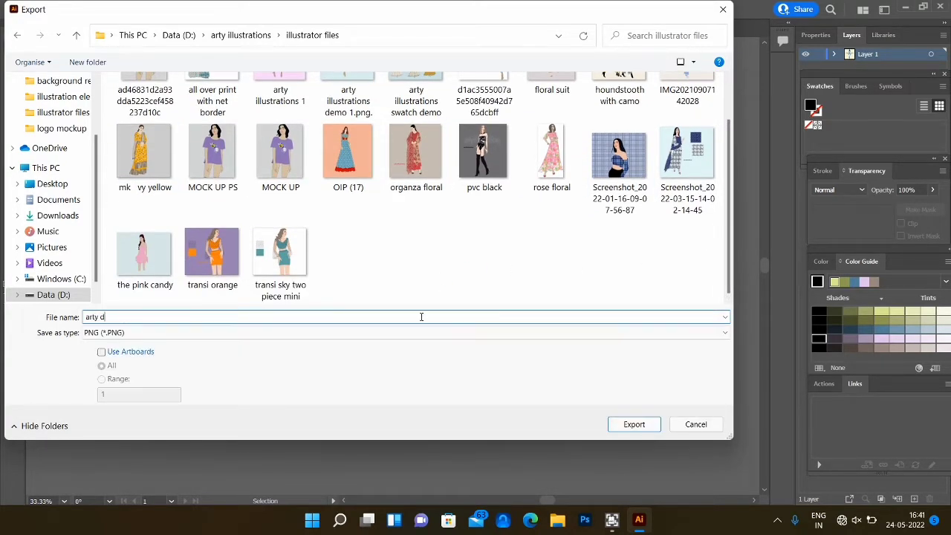
type("enim")
left_click(624, 423)
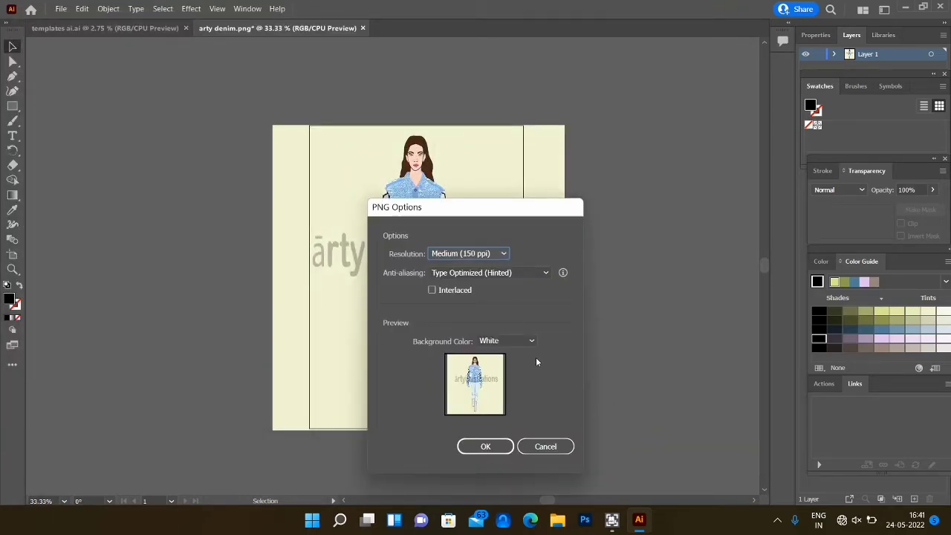
Choose a different resolution for the PNG and complete the export.
left_click(504, 254)
left_click(476, 335)
left_click(495, 449)
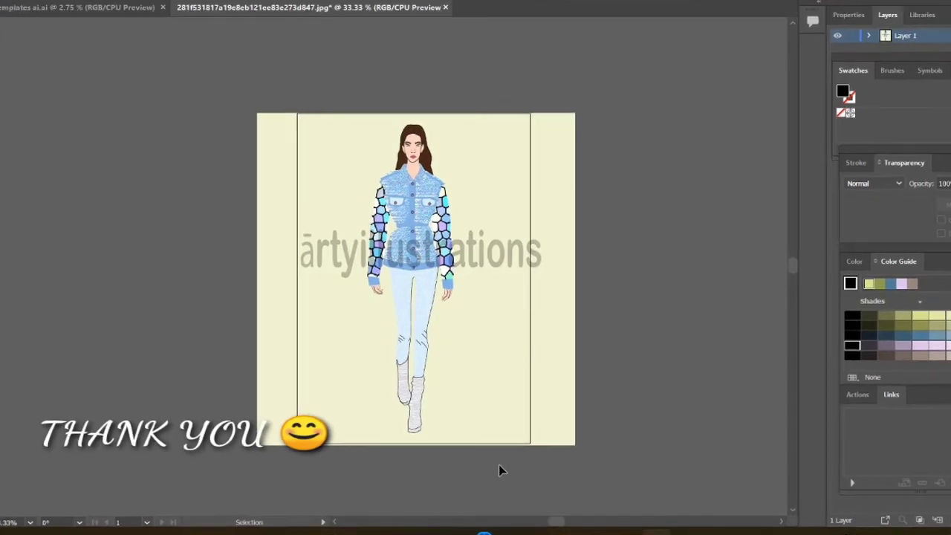